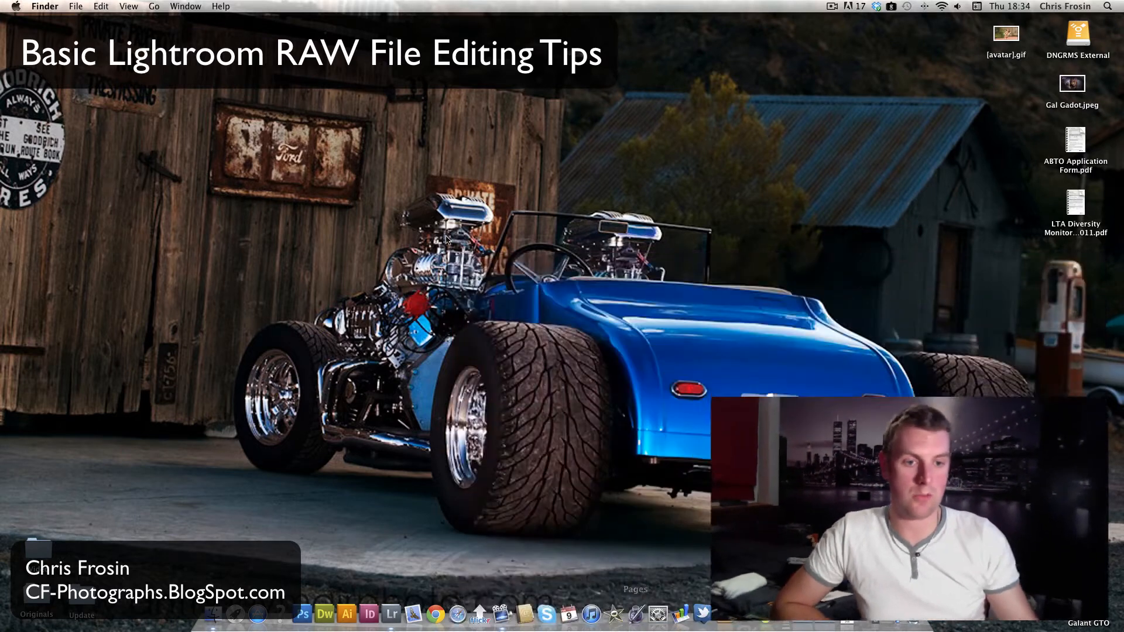
Switch to Lightroom and display the Quick Collection photos as a thumbnail grid in the Library
{"action": "left_click", "coordinate": [392, 610]}
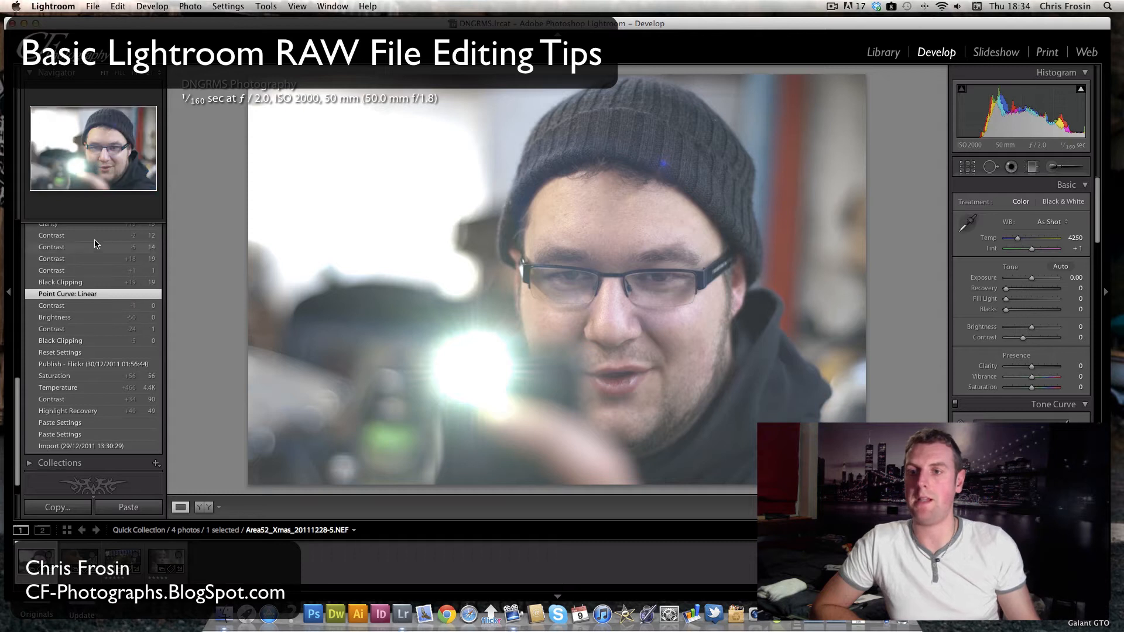
{"action": "key", "text": "e"}
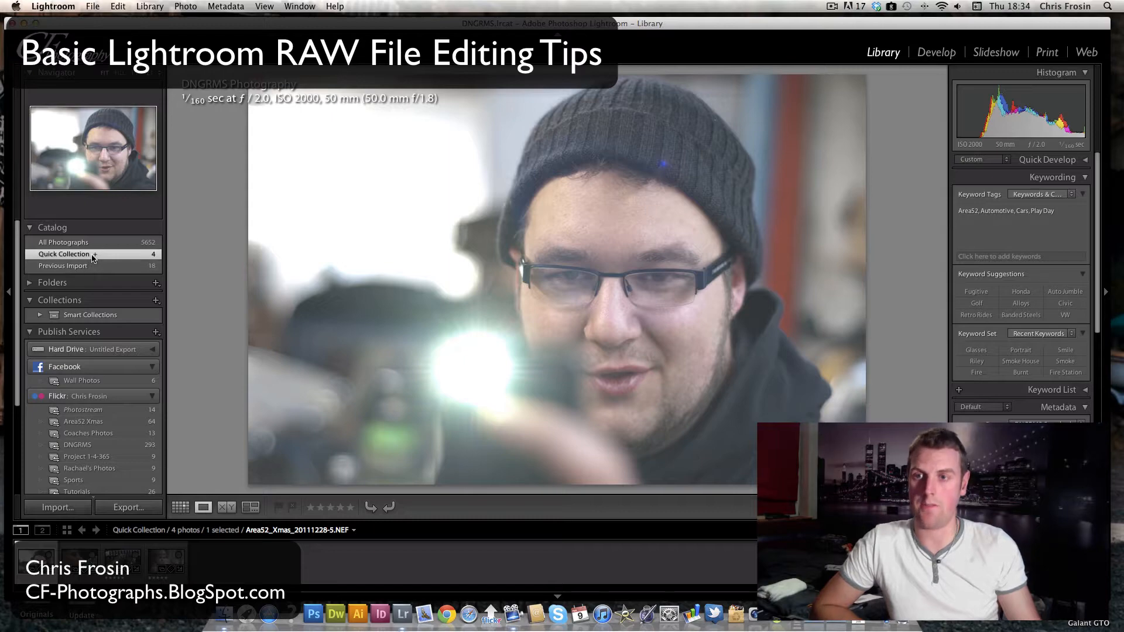
{"action": "key", "text": "g"}
Find the car headlight photo among all photographs and add it to the Quick Collection
{"action": "left_click", "coordinate": [64, 242]}
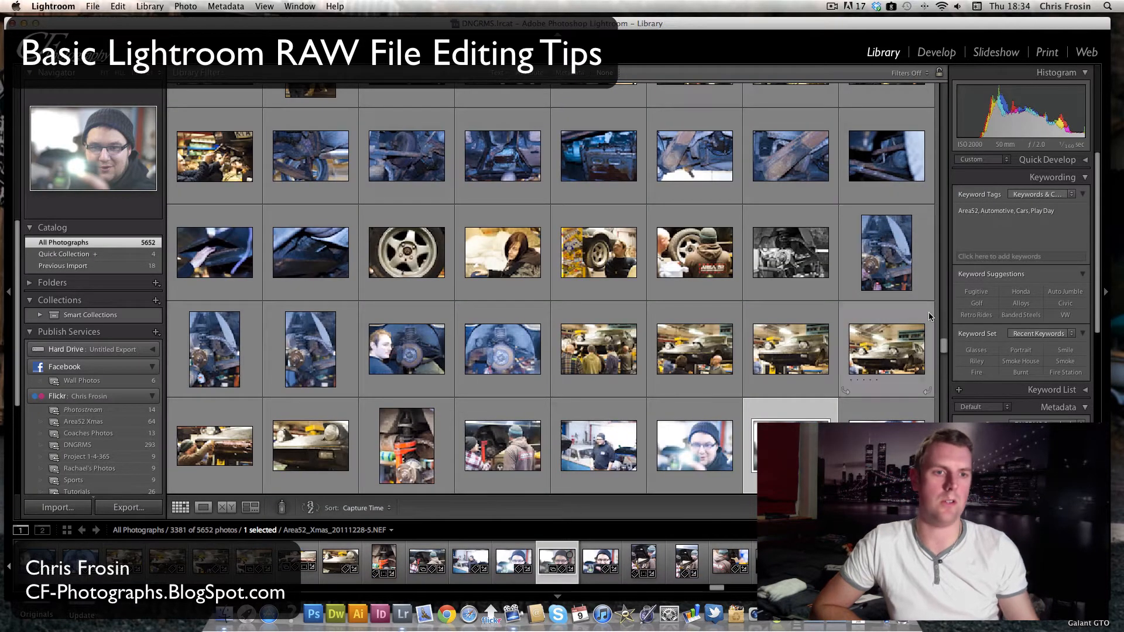
{"action": "left_click_drag", "start_coordinate": [943, 350], "coordinate": [943, 347]}
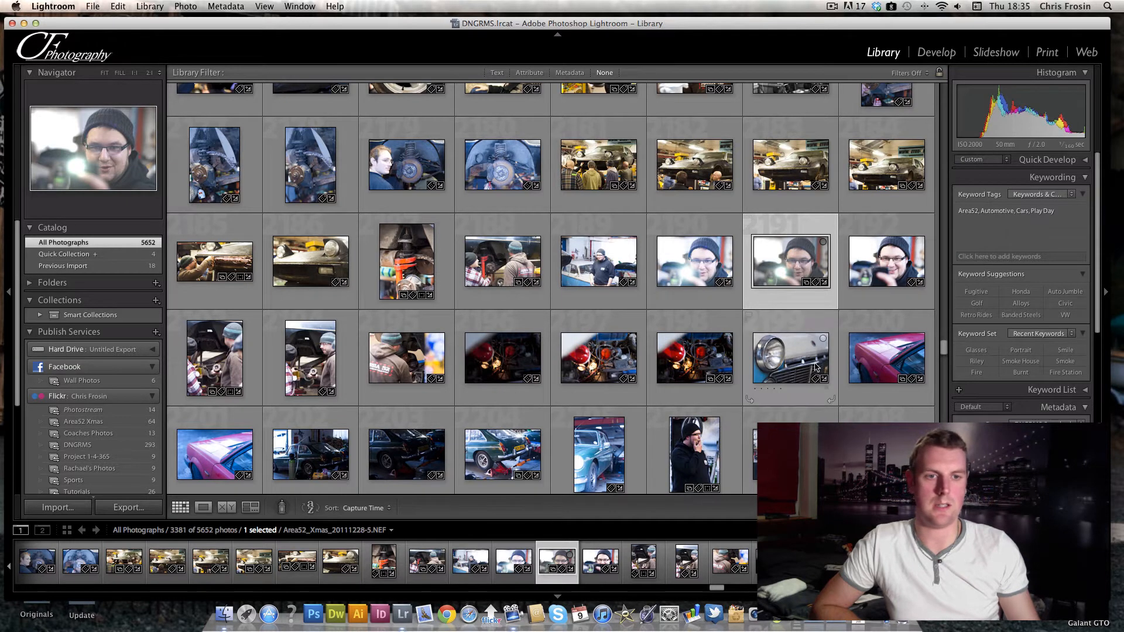
{"action": "left_click", "coordinate": [796, 360]}
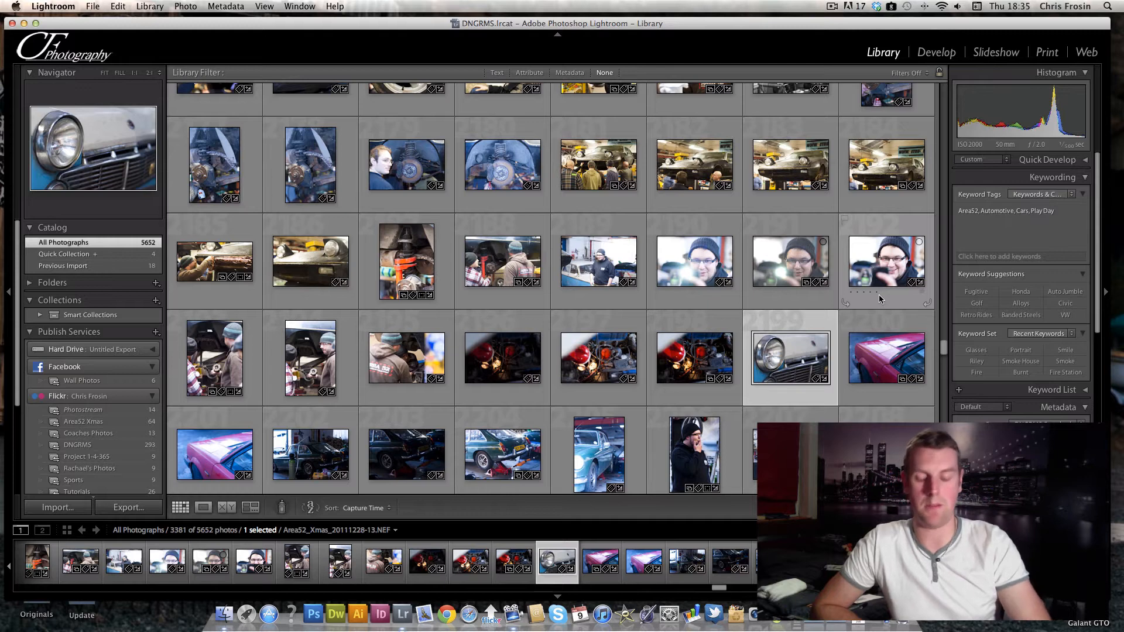
{"action": "key", "text": "b"}
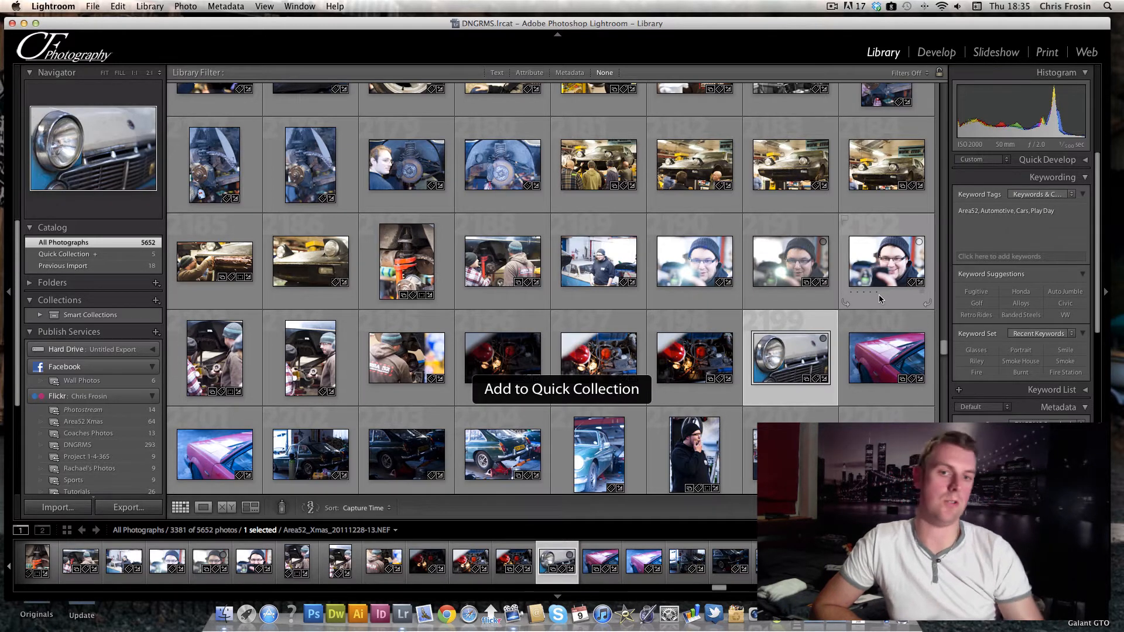
Open the Quick Collection and remove the car headlight photo from it
{"action": "left_click", "coordinate": [106, 256]}
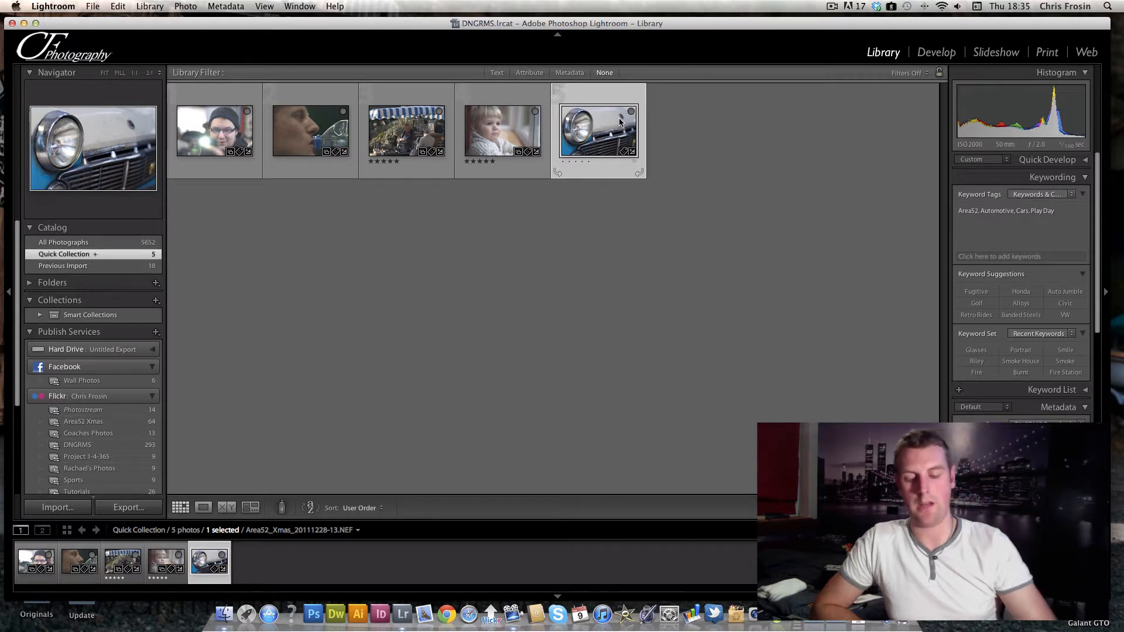
{"action": "mouse_move", "coordinate": [620, 122]}
{"action": "key", "text": "b"}
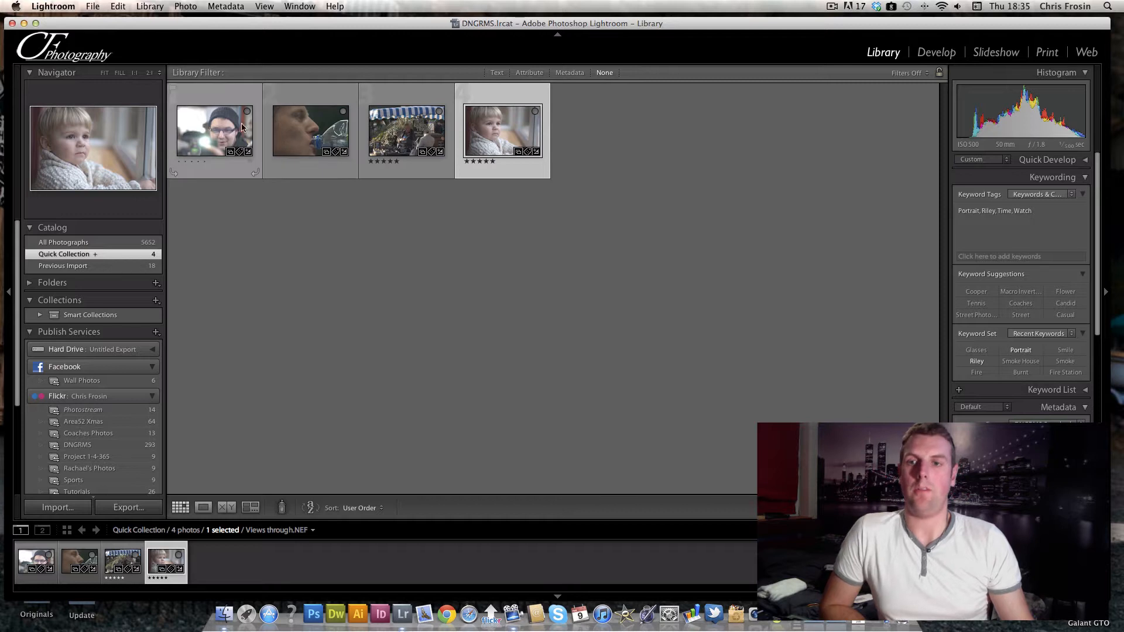
Open the portrait of the man in the beanie and glasses for editing in the Develop module
{"action": "mouse_move", "coordinate": [277, 116]}
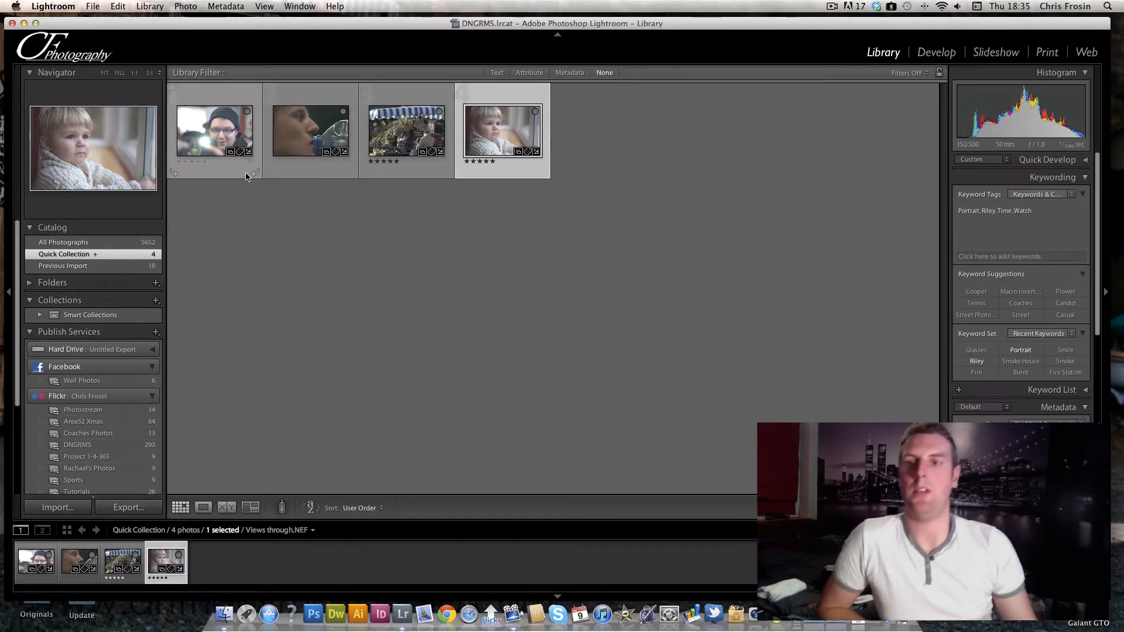
{"action": "left_click", "coordinate": [215, 127]}
{"action": "left_click", "coordinate": [304, 135]}
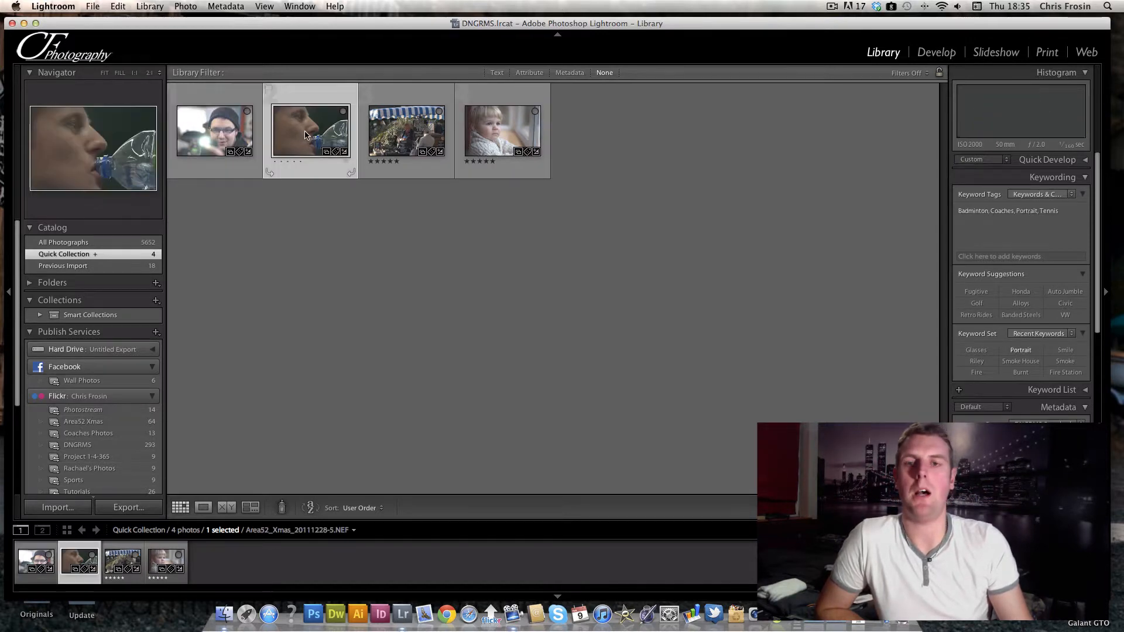
{"action": "left_click", "coordinate": [207, 136]}
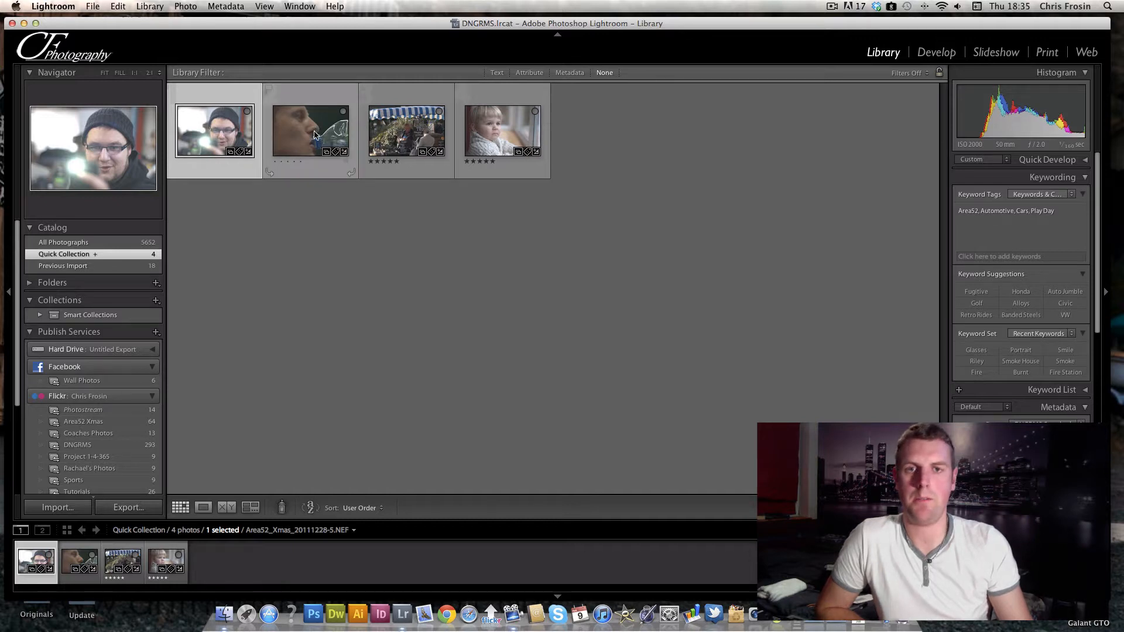
{"action": "double_click", "coordinate": [214, 133]}
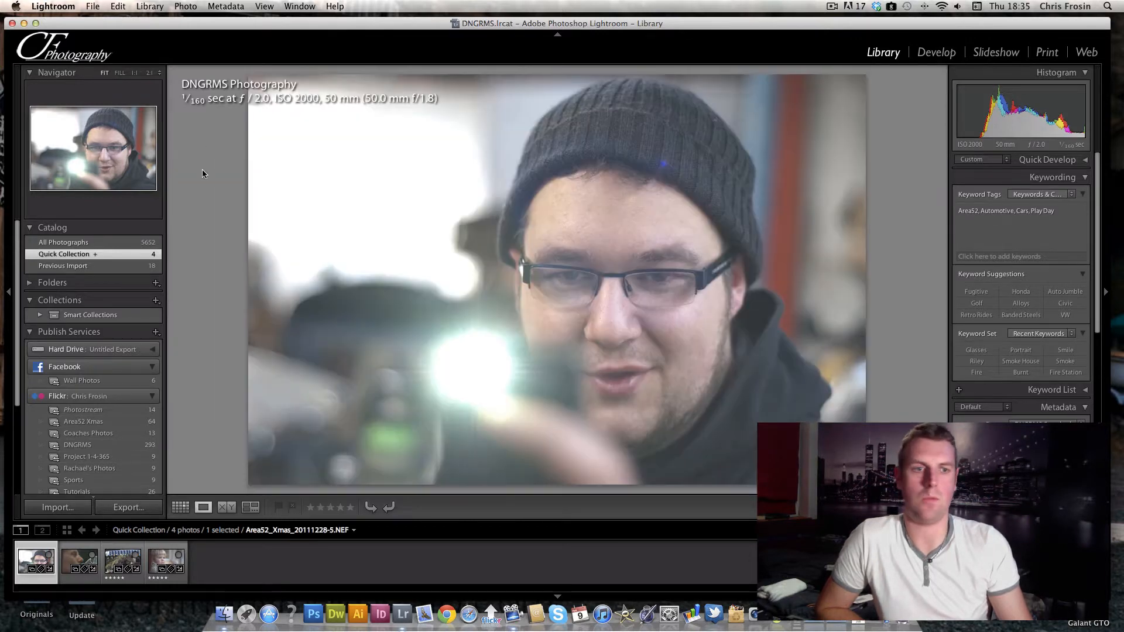
{"action": "left_click", "coordinate": [936, 53]}
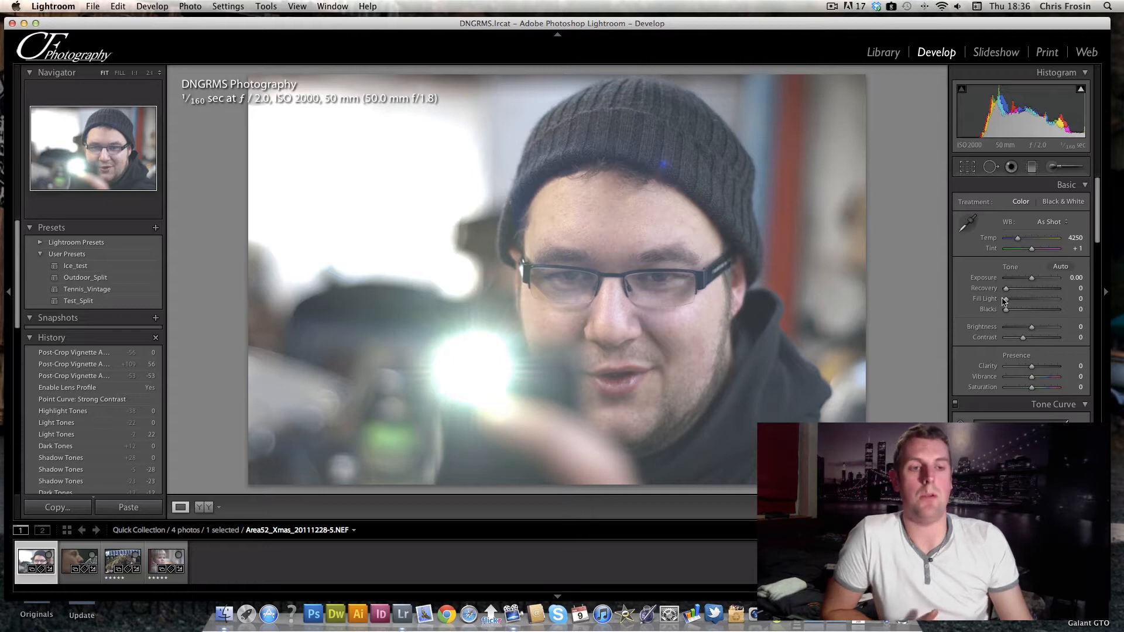
Try a contrast of +24 and a brightness of -38 on the portrait, and reset both to 0
{"action": "mouse_move", "coordinate": [1022, 338]}
{"action": "left_mouse_down"}
{"action": "mouse_move", "coordinate": [1037, 326]}
{"action": "mouse_move", "coordinate": [1002, 311]}
{"action": "mouse_move", "coordinate": [1019, 327]}
{"action": "mouse_move", "coordinate": [1009, 330]}
{"action": "mouse_move", "coordinate": [1025, 328]}
{"action": "left_mouse_up"}
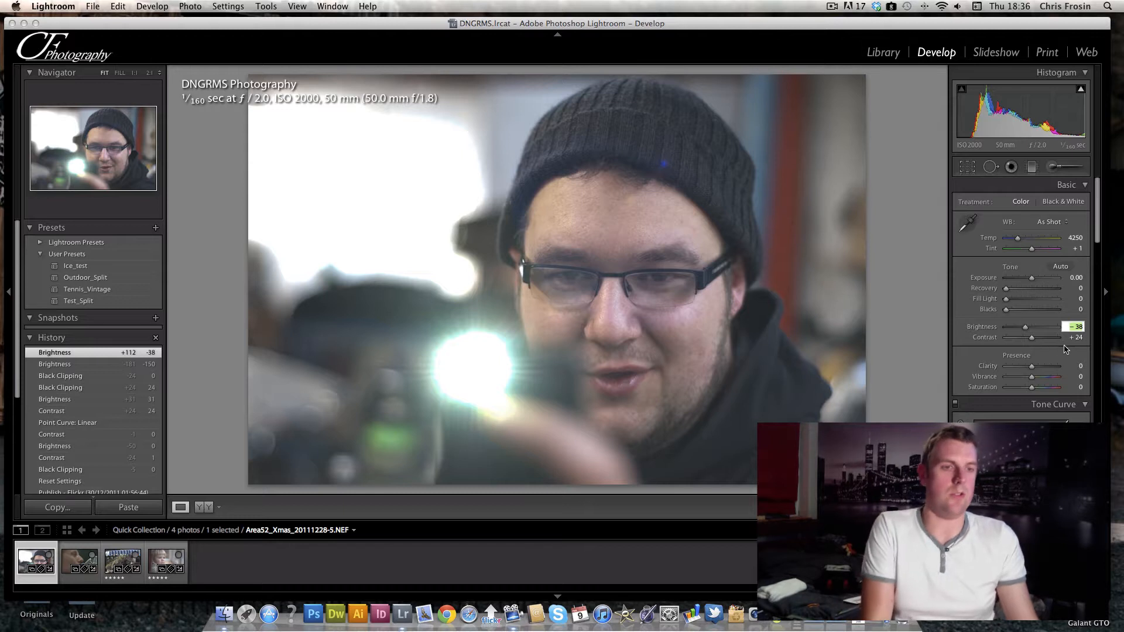
{"action": "type", "text": "0"}
{"action": "key", "text": "Tab"}
{"action": "type", "text": "0"}
{"action": "key", "text": "Return"}
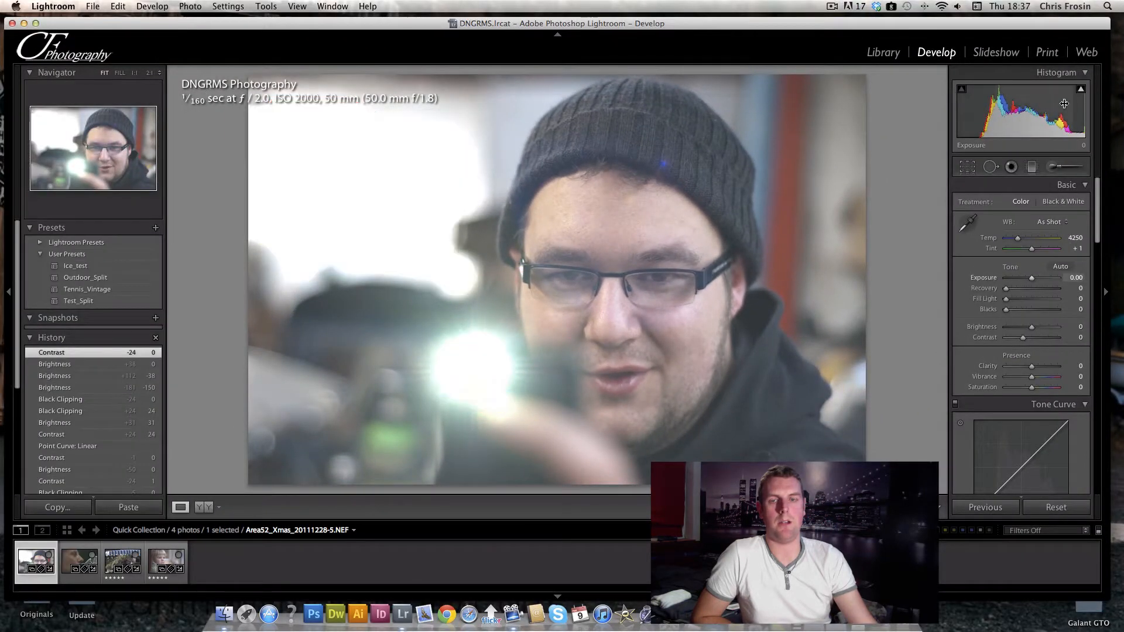
Set the portrait's blacks to 25, brightness to +3, contrast to +33 and recovery to 8
{"action": "mouse_move", "coordinate": [1081, 92]}
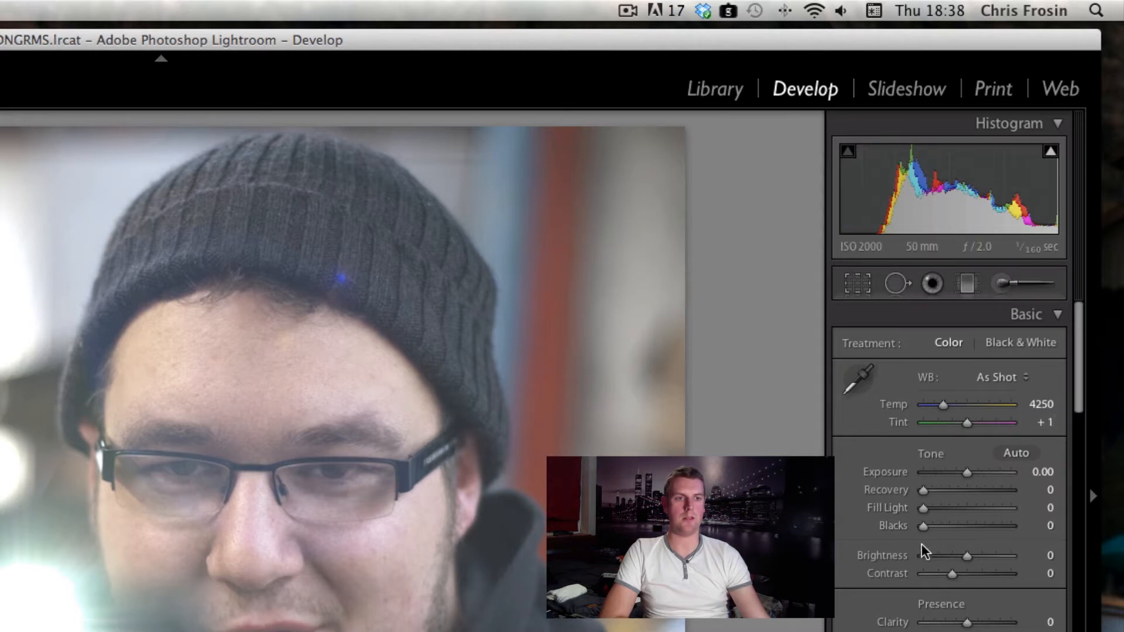
{"action": "left_click_drag", "start_coordinate": [925, 528], "coordinate": [943, 524]}
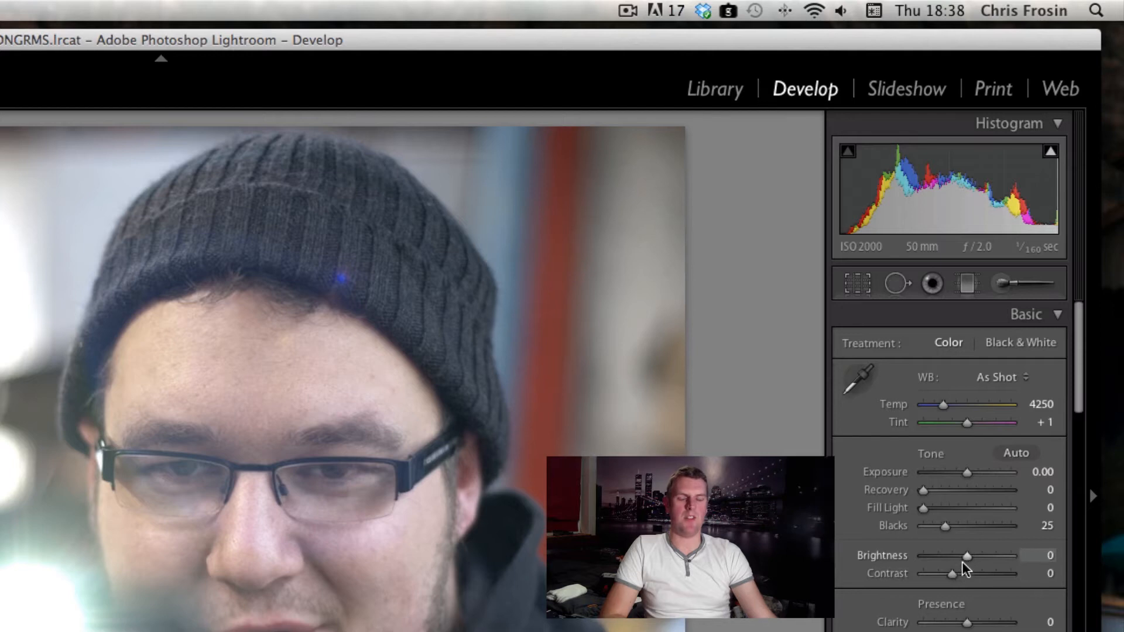
{"action": "left_click_drag", "start_coordinate": [966, 560], "coordinate": [971, 558]}
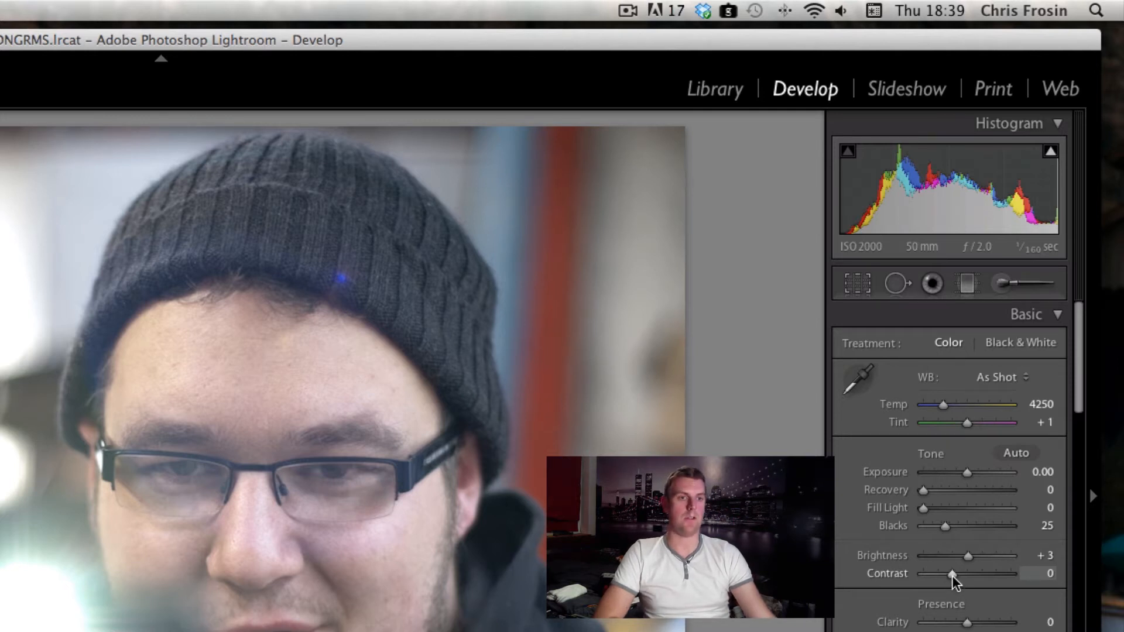
{"action": "left_click_drag", "start_coordinate": [952, 580], "coordinate": [972, 582]}
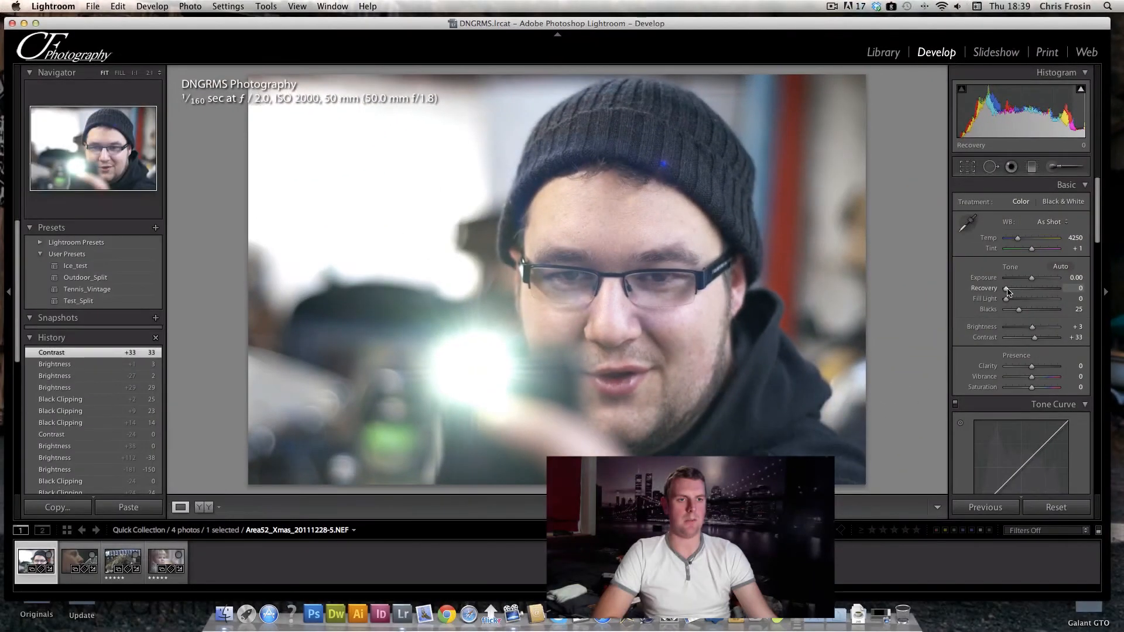
{"action": "left_click_drag", "start_coordinate": [923, 489], "coordinate": [931, 494]}
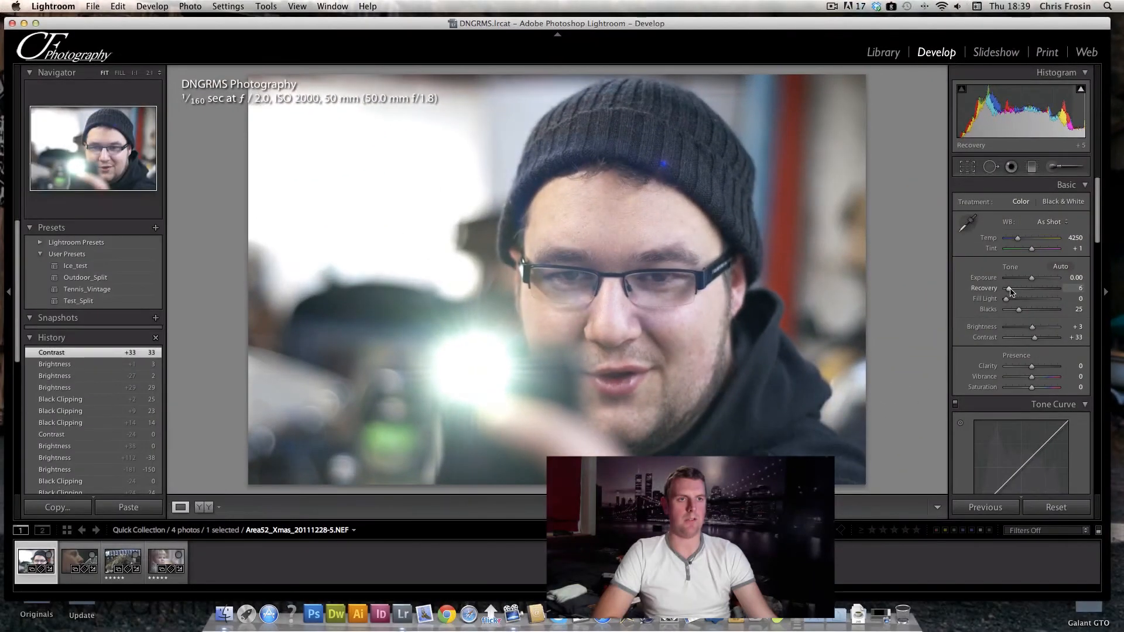
{"action": "left_click_drag", "start_coordinate": [1010, 292], "coordinate": [1011, 291]}
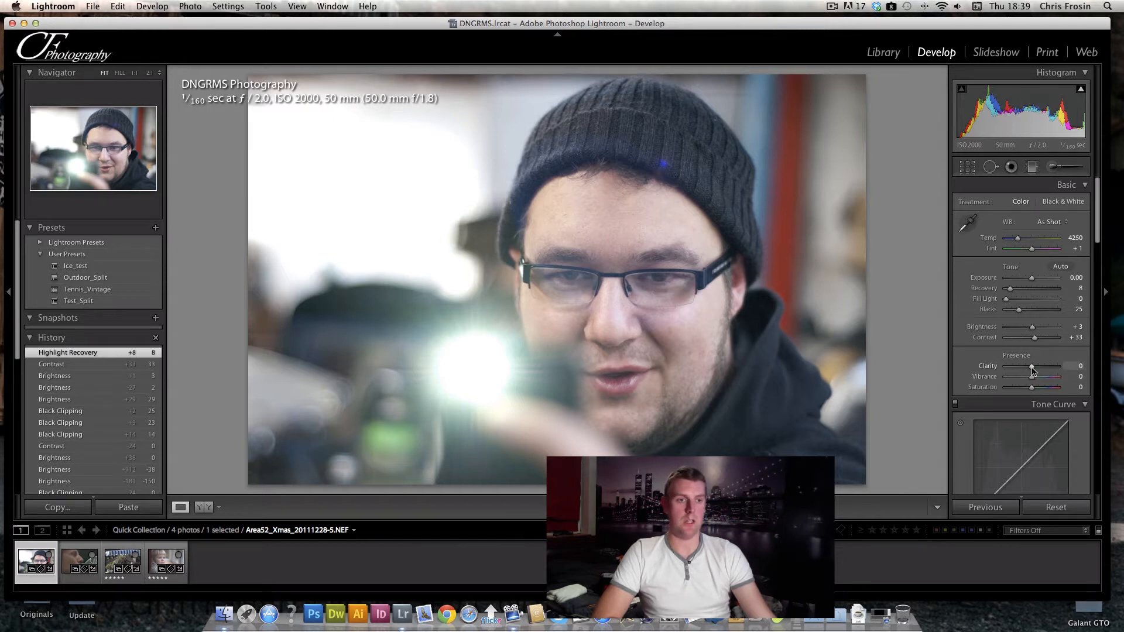
Try the clarity extremes, and set clarity to +19, vibrance to +21 and saturation to +6
{"action": "left_click_drag", "start_coordinate": [1090, 369], "coordinate": [1096, 382]}
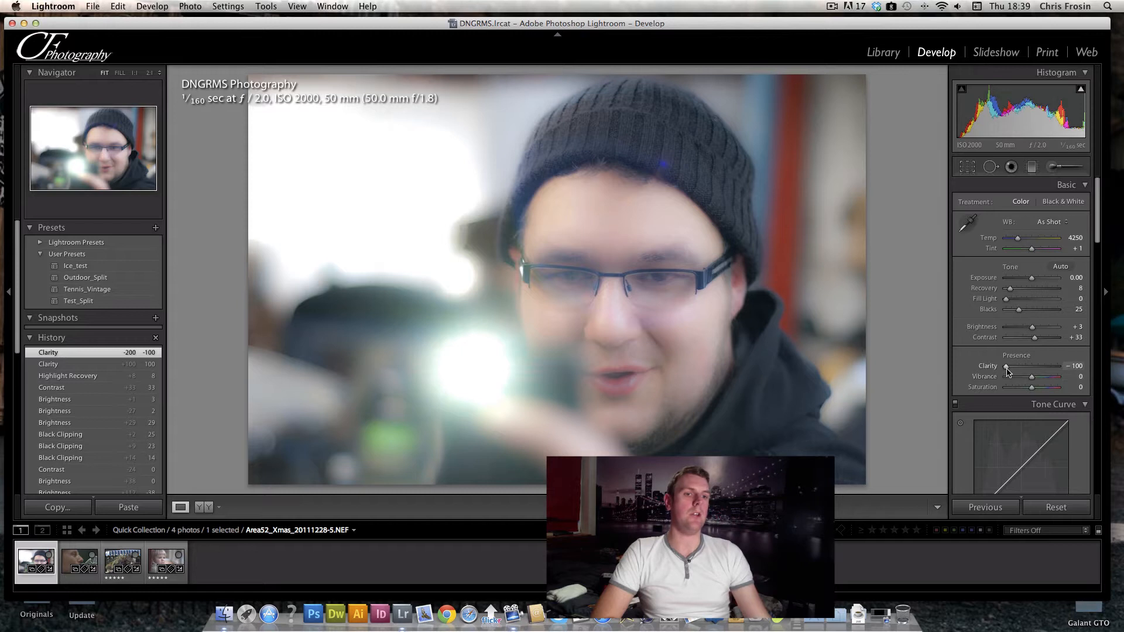
{"action": "left_click_drag", "start_coordinate": [1014, 370], "coordinate": [1037, 368]}
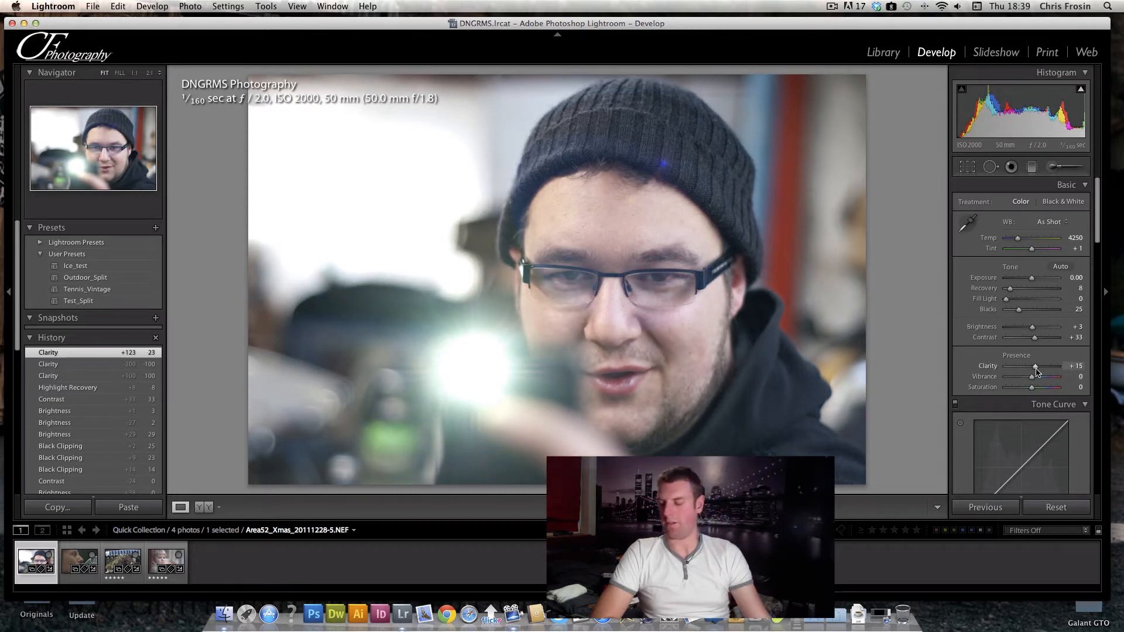
{"action": "left_click_drag", "start_coordinate": [1037, 372], "coordinate": [1039, 369]}
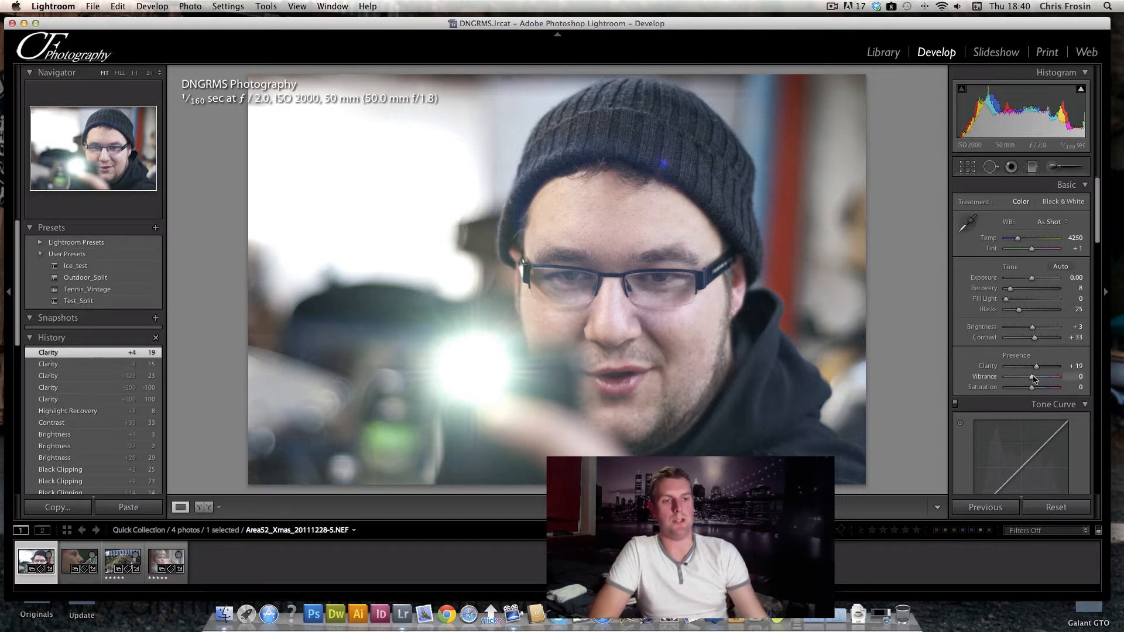
{"action": "left_click_drag", "start_coordinate": [1038, 380], "coordinate": [1033, 391]}
Try tone curve shadows at -44 and highlights at -66, and reset both to 0
{"action": "left_click_drag", "start_coordinate": [1097, 221], "coordinate": [1092, 276]}
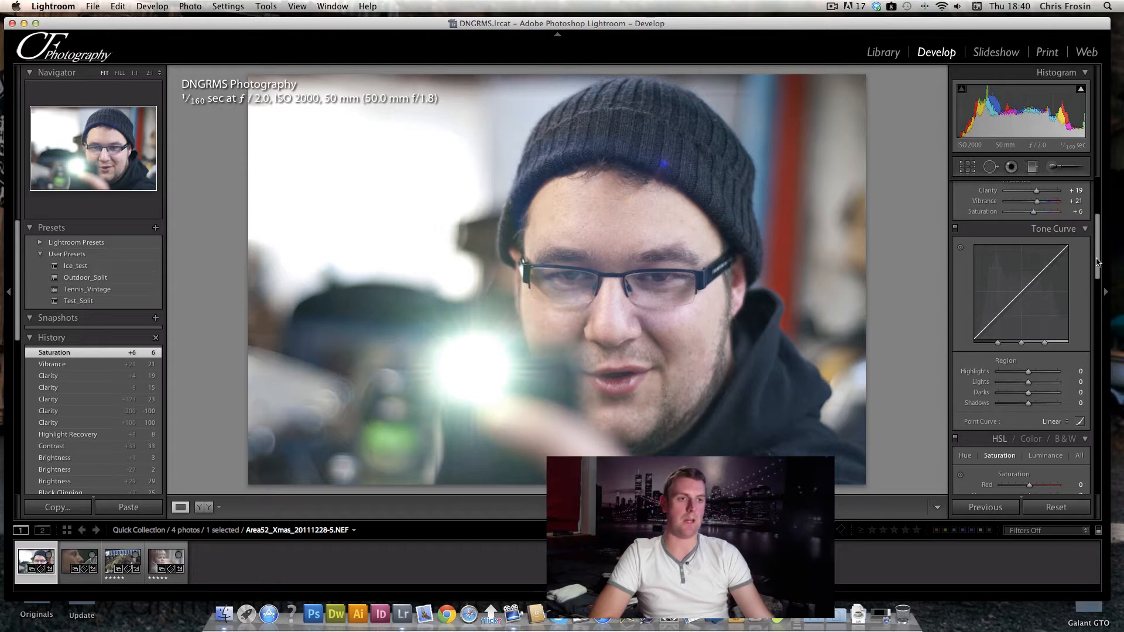
{"action": "scroll", "coordinate": [1096, 263], "scroll_direction": "up", "scroll_amount": 2}
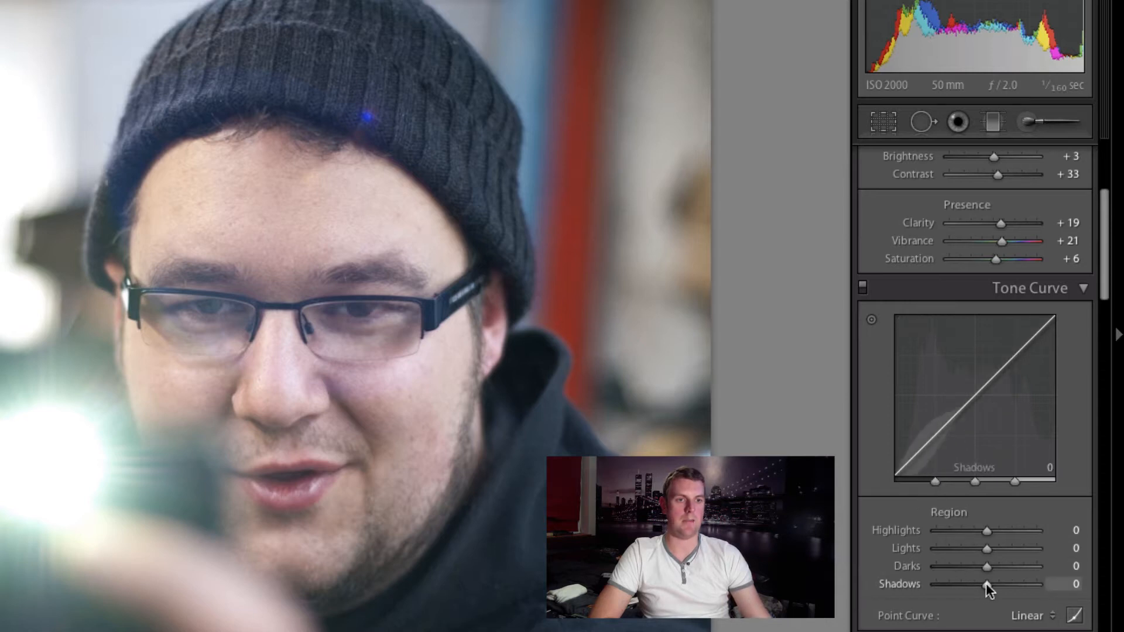
{"action": "left_click_drag", "start_coordinate": [986, 583], "coordinate": [963, 582]}
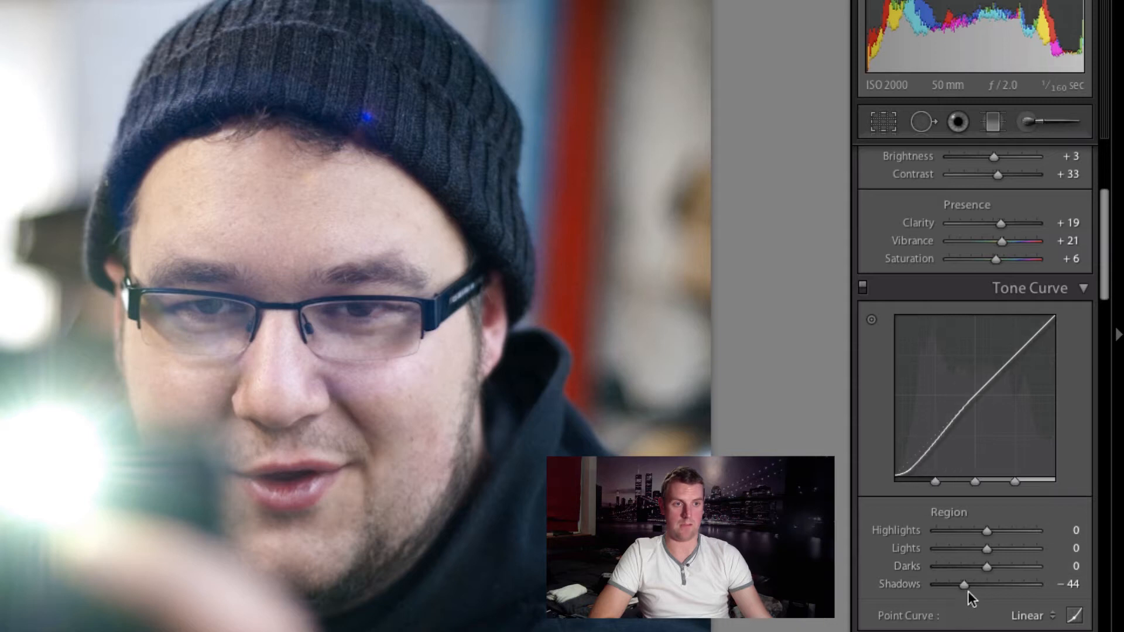
{"action": "left_click_drag", "start_coordinate": [986, 530], "coordinate": [951, 528]}
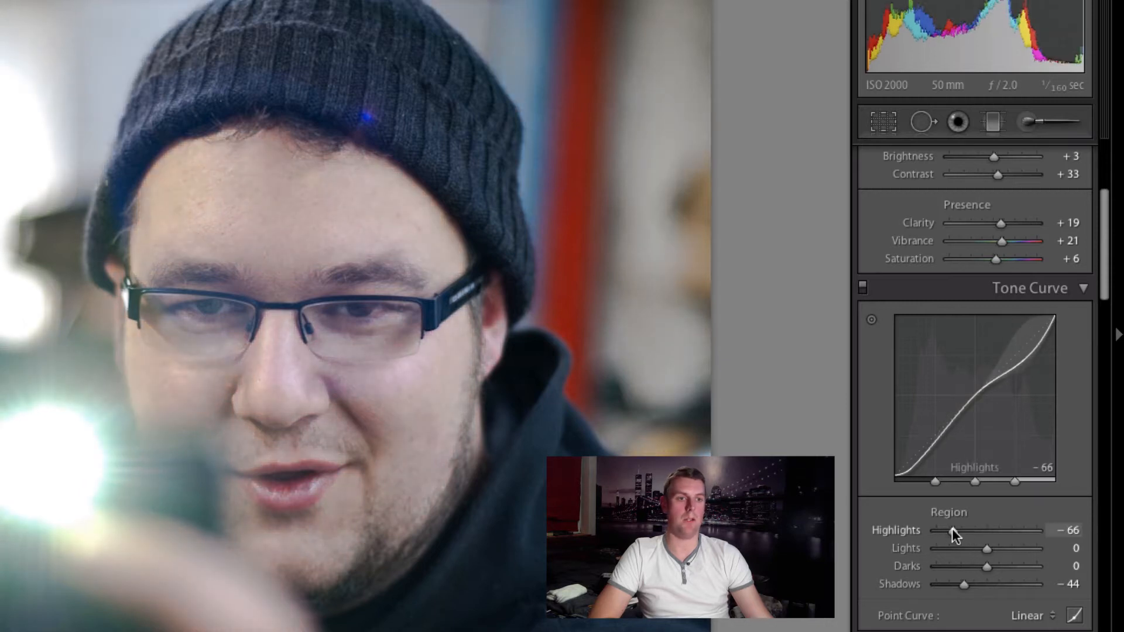
{"action": "double_click", "coordinate": [954, 529]}
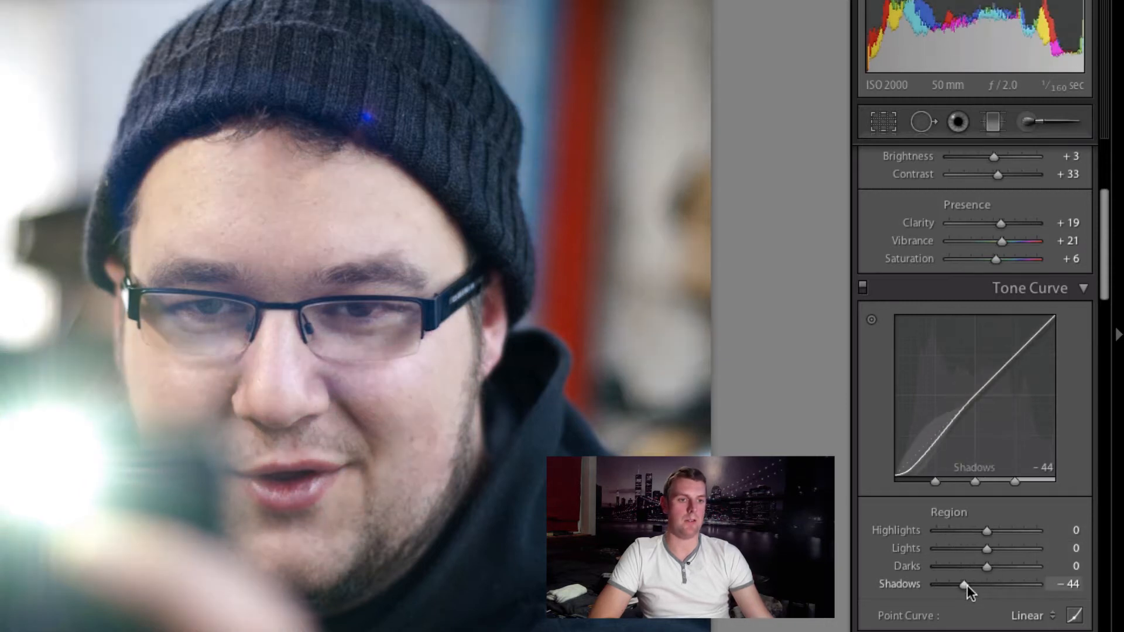
{"action": "double_click", "coordinate": [966, 585]}
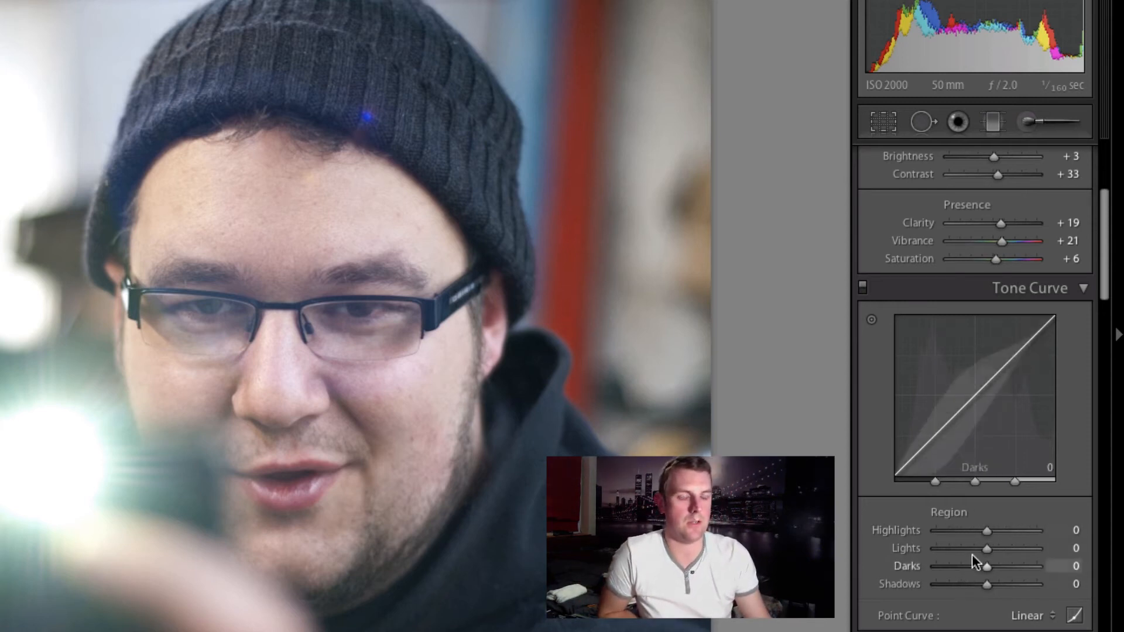
Shape the tone curve with highlights +28, lights +12, darks -13 and shadows -25, and compare the photo with and without it
{"action": "mouse_move", "coordinate": [987, 530]}
{"action": "left_mouse_down"}
{"action": "mouse_move", "coordinate": [1005, 532]}
{"action": "mouse_move", "coordinate": [984, 529]}
{"action": "mouse_move", "coordinate": [1000, 530]}
{"action": "mouse_move", "coordinate": [990, 548]}
{"action": "left_mouse_up"}
{"action": "left_click_drag", "start_coordinate": [982, 565], "coordinate": [971, 583]}
{"action": "double_click", "coordinate": [971, 587]}
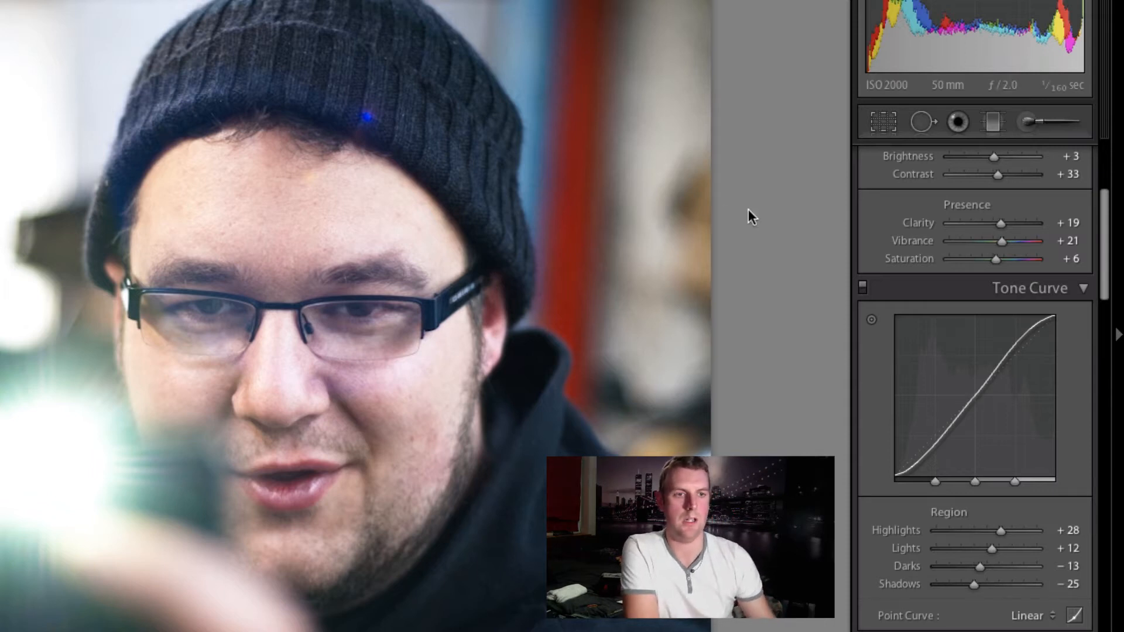
{"action": "left_click", "coordinate": [862, 285]}
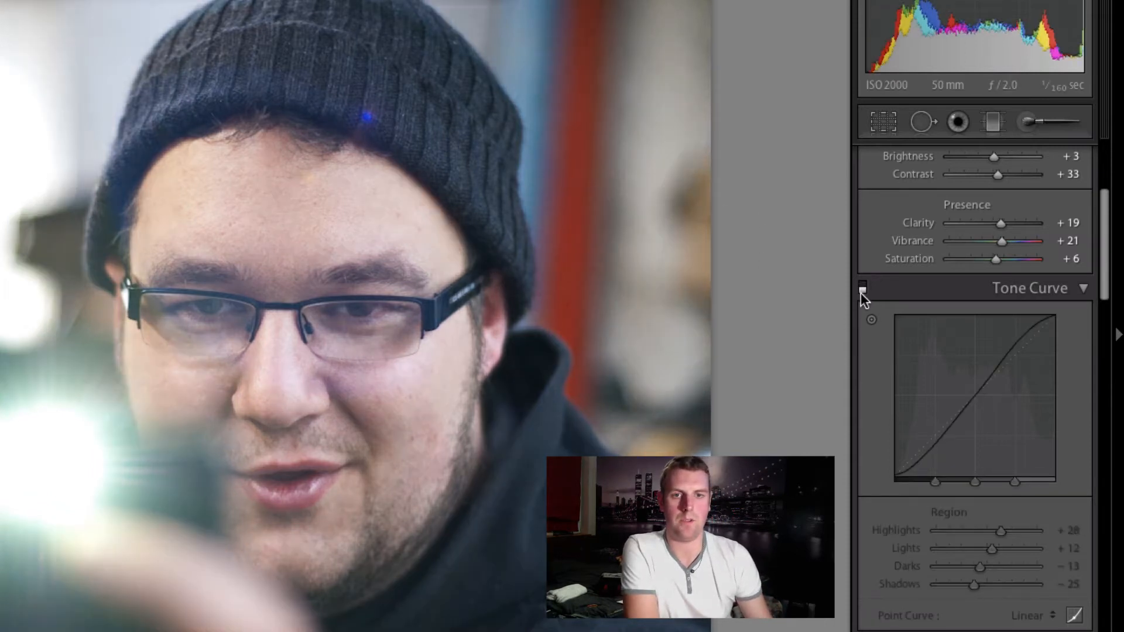
{"action": "left_click", "coordinate": [861, 289]}
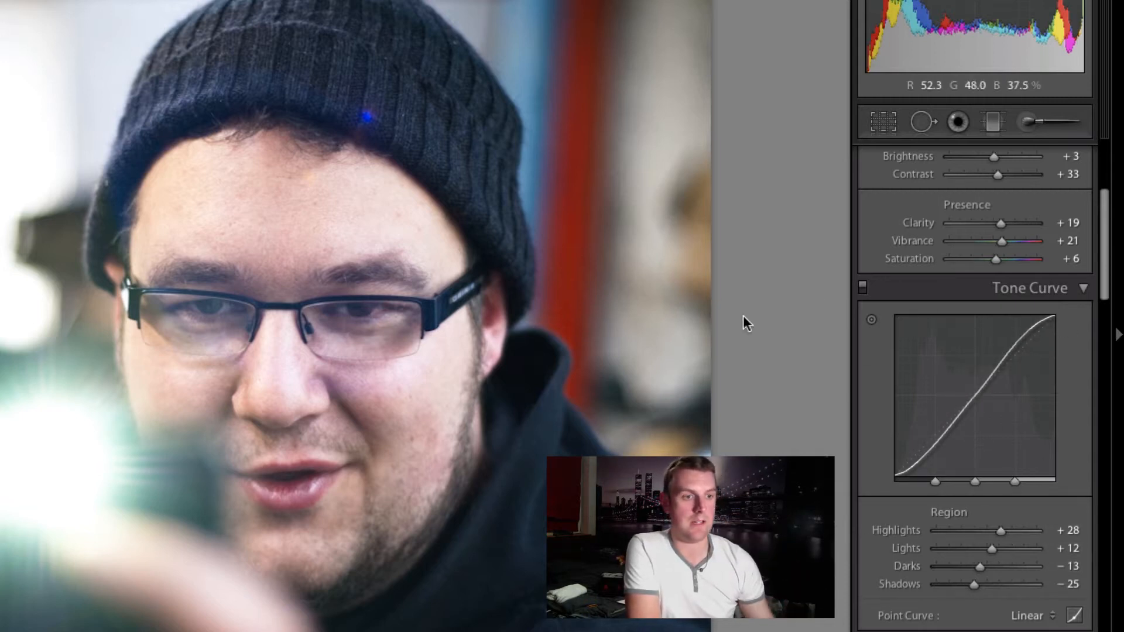
Reset the tone curve's highlights, lights, darks and shadows to 0
{"action": "double_click", "coordinate": [1000, 530]}
{"action": "double_click", "coordinate": [992, 548]}
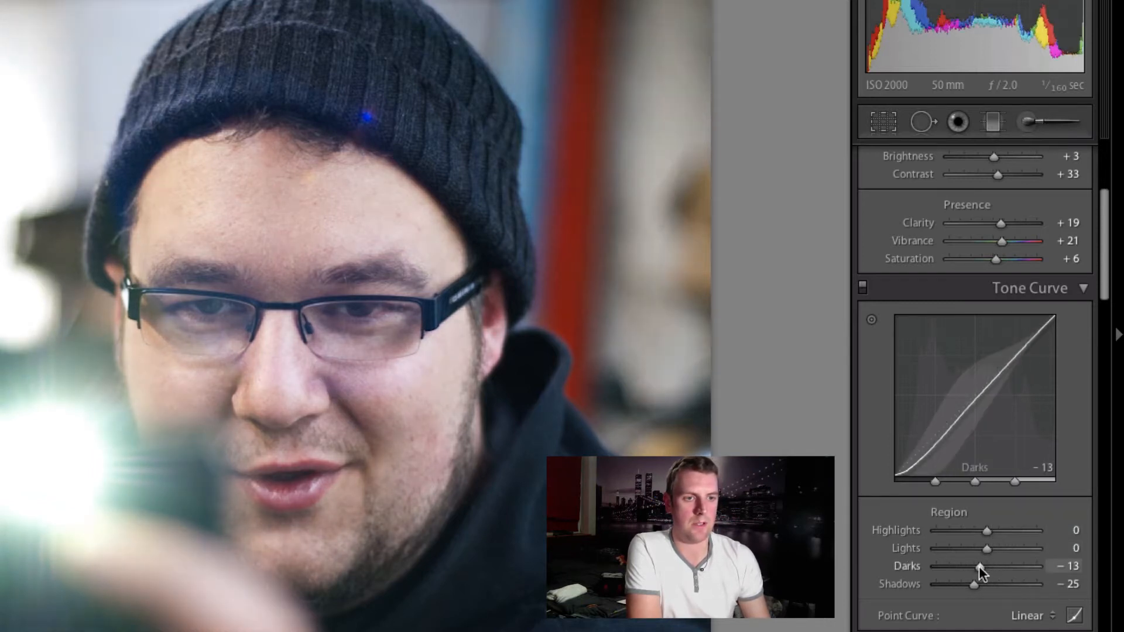
{"action": "double_click", "coordinate": [979, 566]}
{"action": "double_click", "coordinate": [975, 581]}
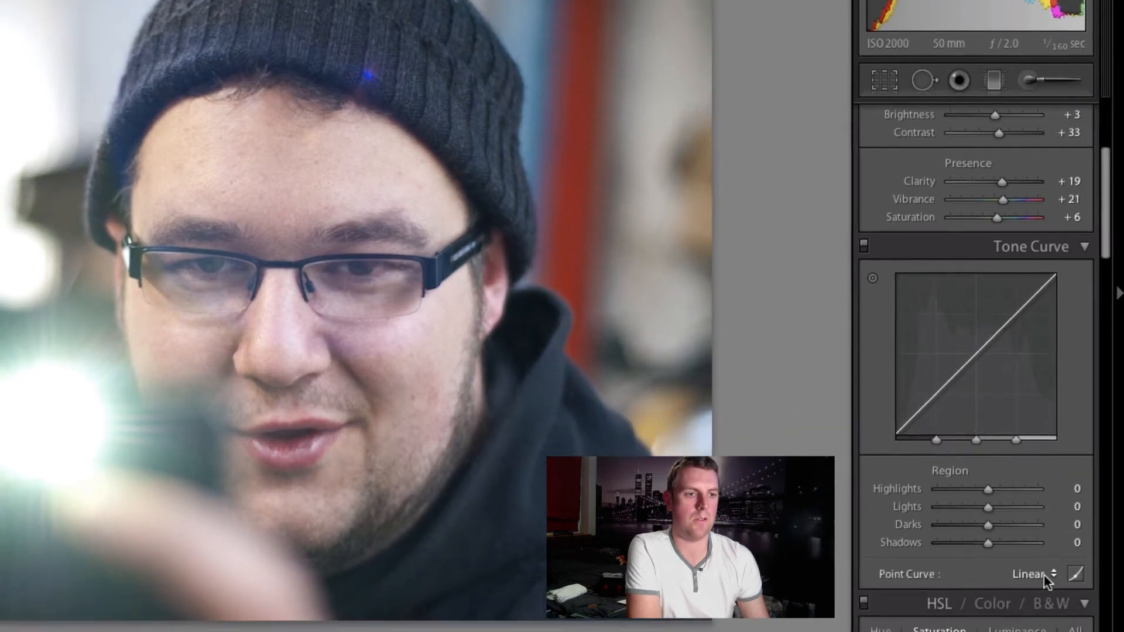
Apply the Strong Contrast point curve to the portrait and compare the photo before and after all the edits
{"action": "left_click", "coordinate": [1033, 572]}
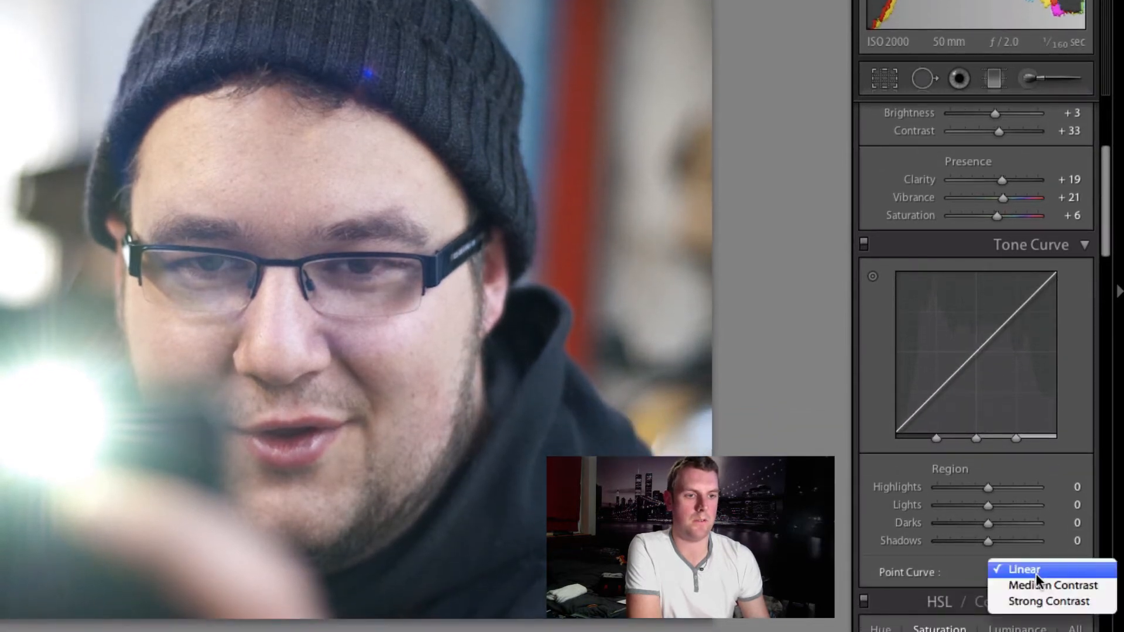
{"action": "left_click", "coordinate": [1050, 602]}
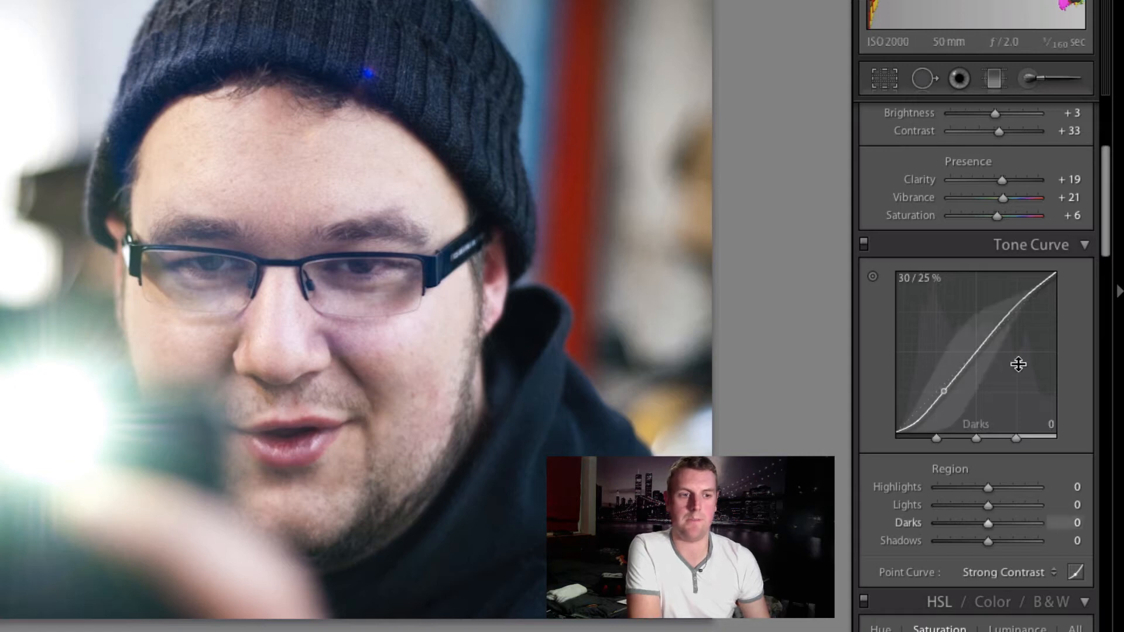
{"action": "scroll", "coordinate": [1110, 248], "scroll_direction": "up", "scroll_amount": 2}
{"action": "scroll", "coordinate": [1110, 248], "scroll_direction": "up", "scroll_amount": 6}
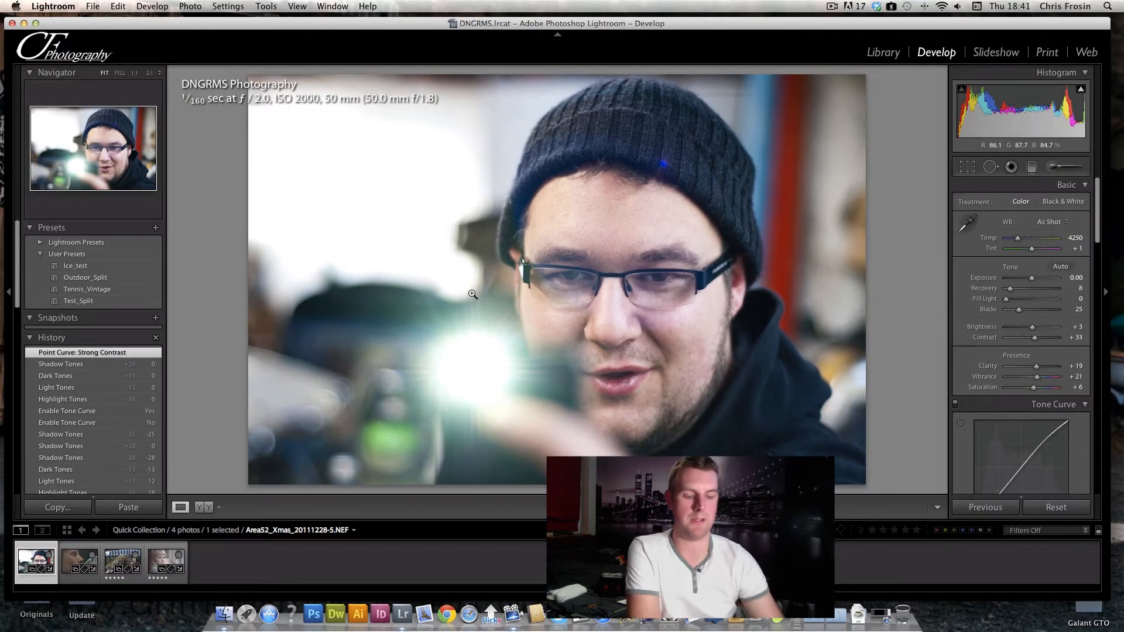
{"action": "key", "text": "backslash"}
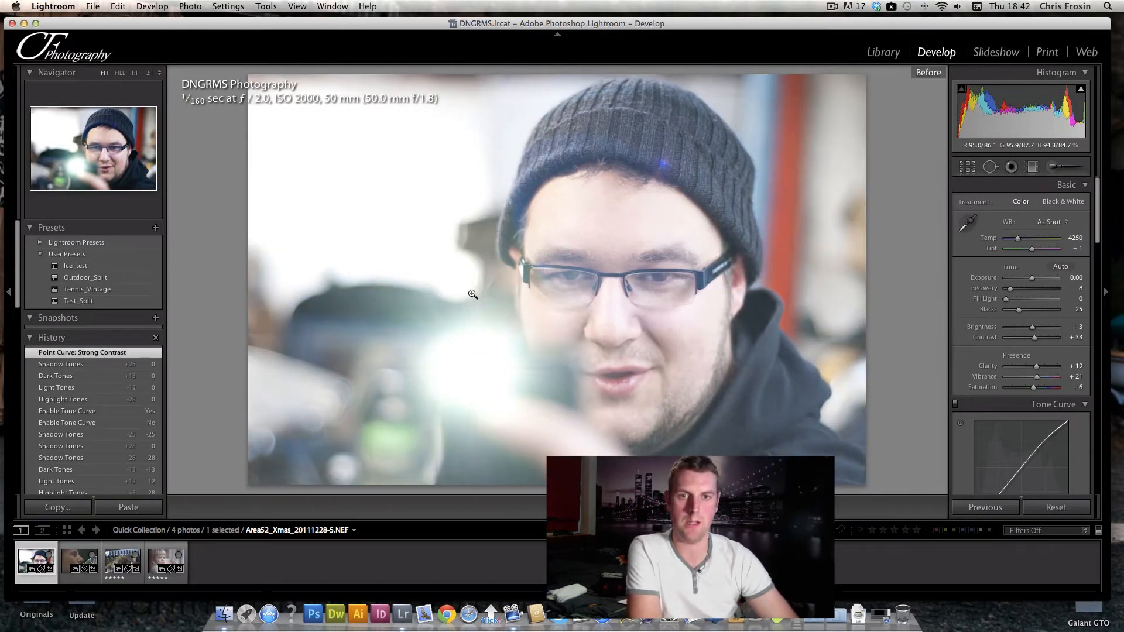
{"action": "key", "text": "backslash"}
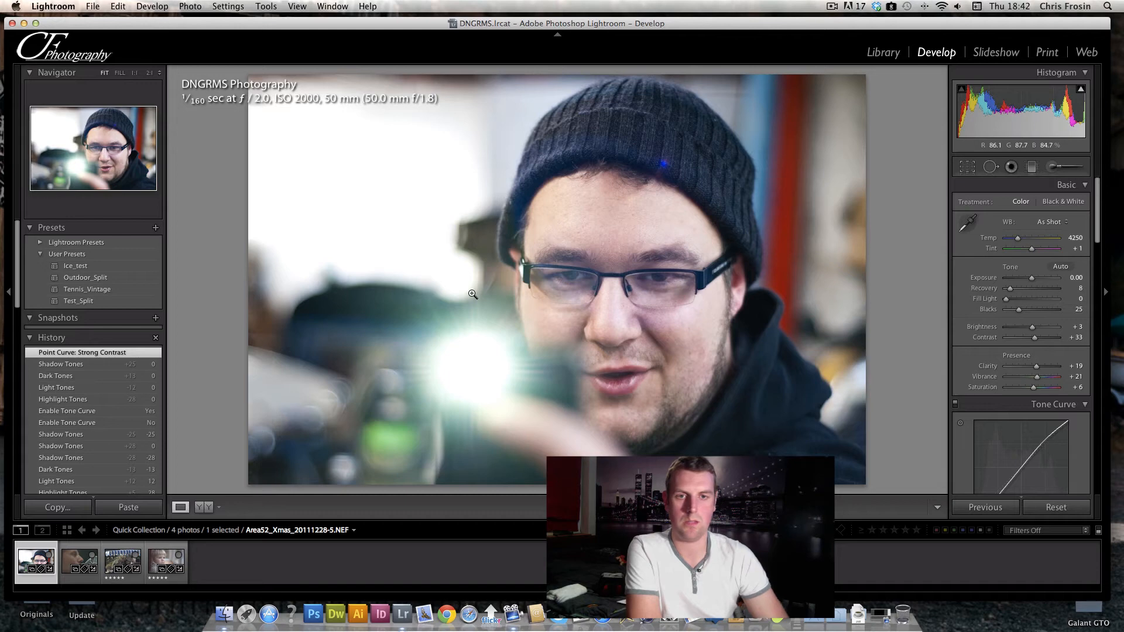
{"action": "key", "text": "backslash"}
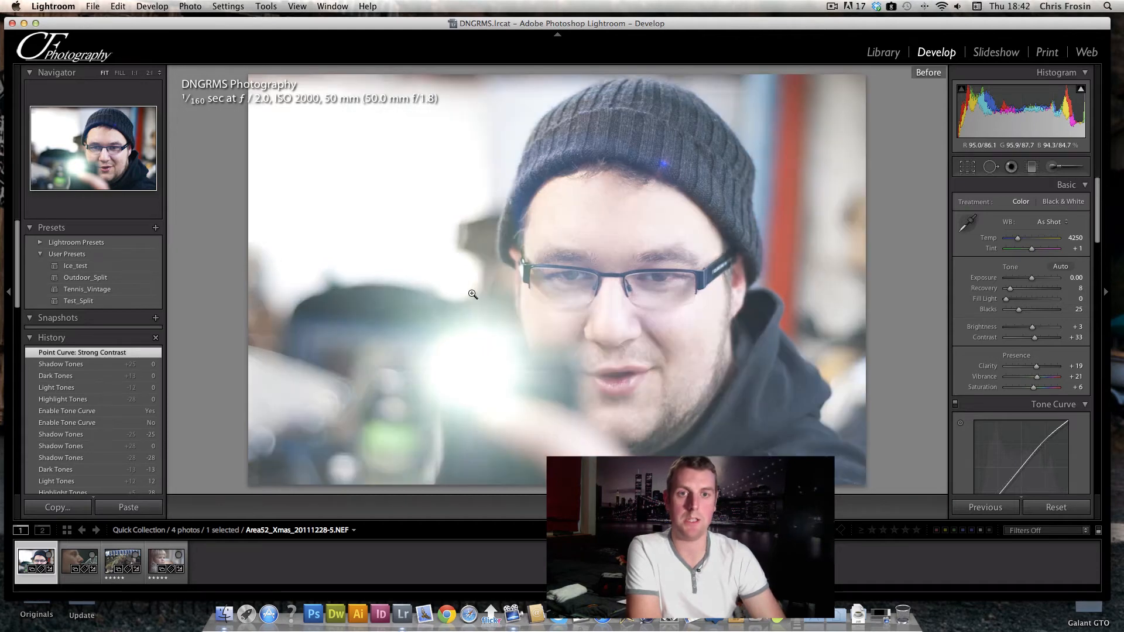
{"action": "key", "text": "backslash"}
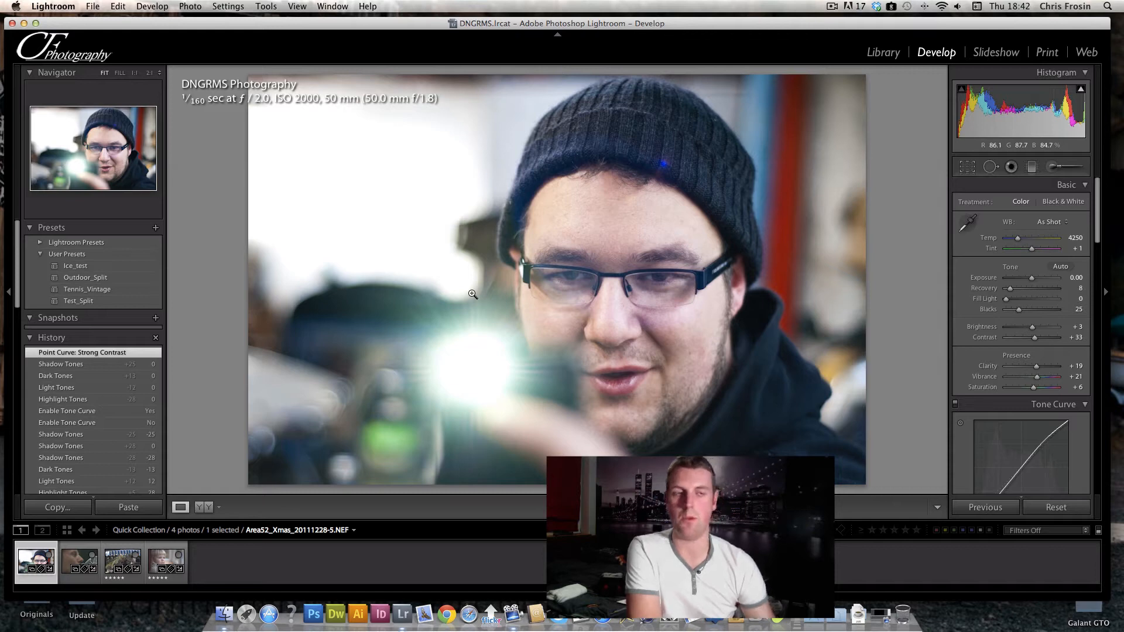
Open the photo Coaches_20120118-21.NEF, inspect the eye at full size, and set exposure to +1.10
{"action": "left_click", "coordinate": [76, 556]}
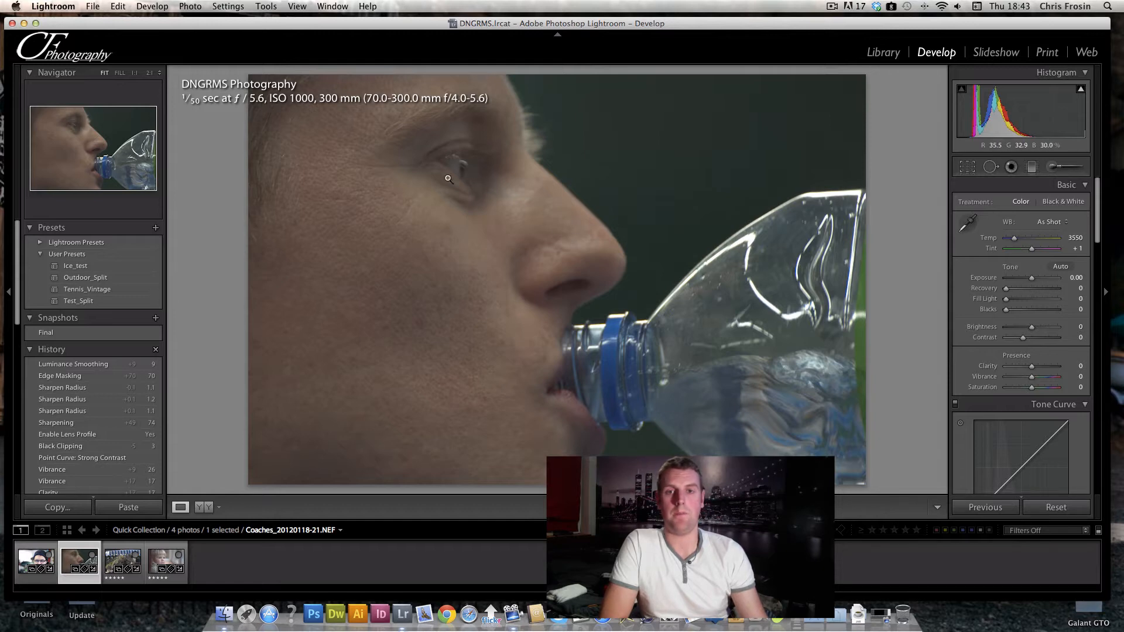
{"action": "left_click", "coordinate": [459, 161]}
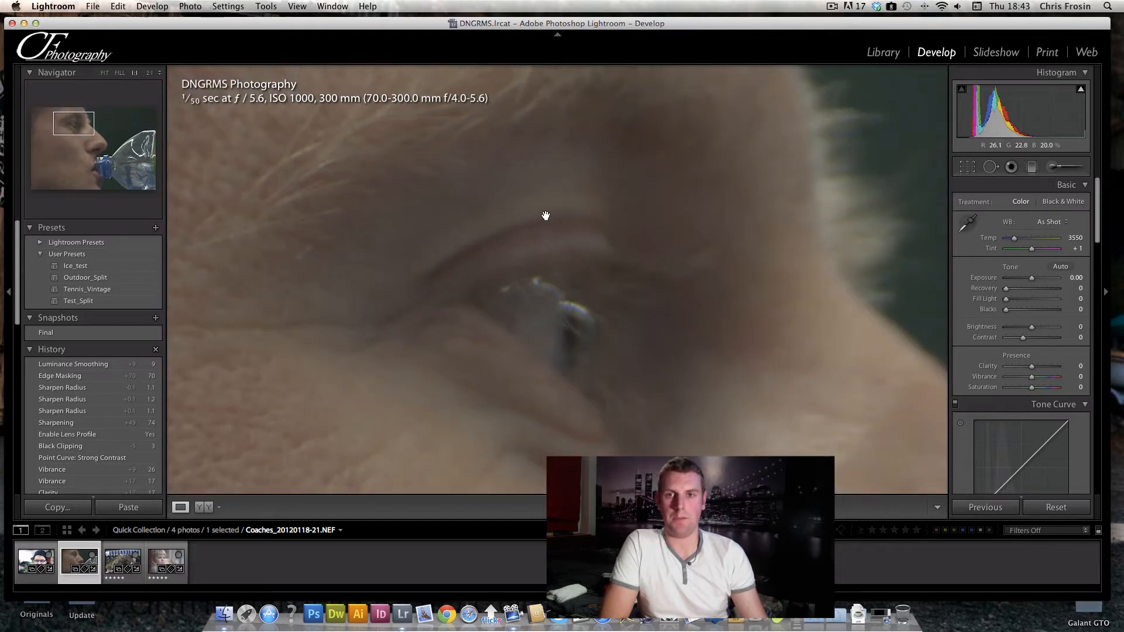
{"action": "left_click", "coordinate": [555, 268]}
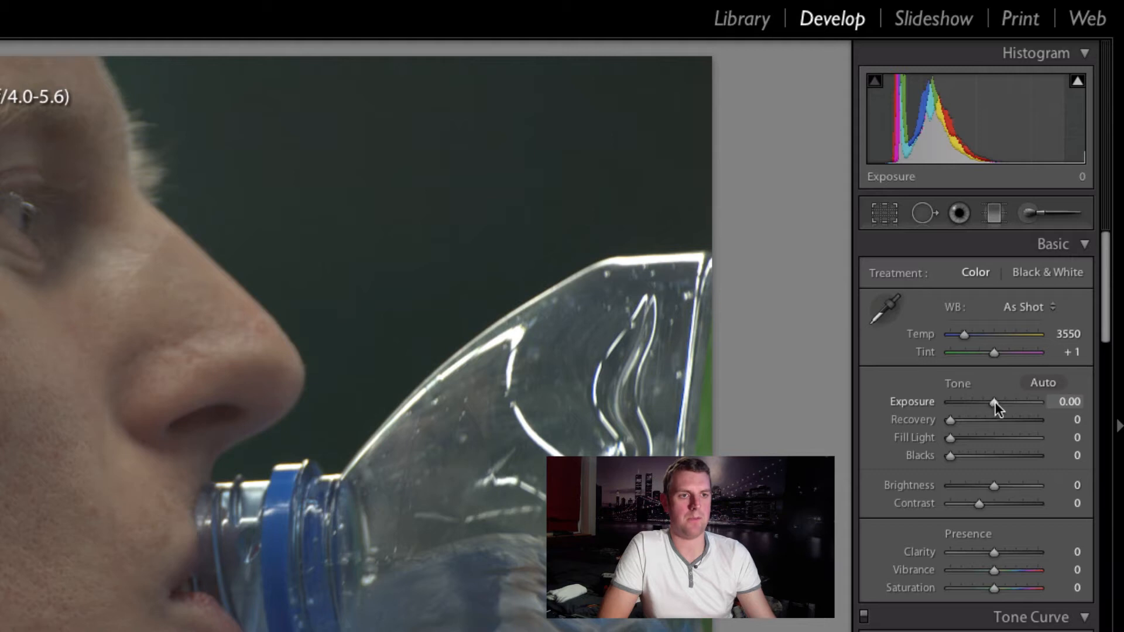
{"action": "left_click_drag", "start_coordinate": [993, 403], "coordinate": [1003, 402]}
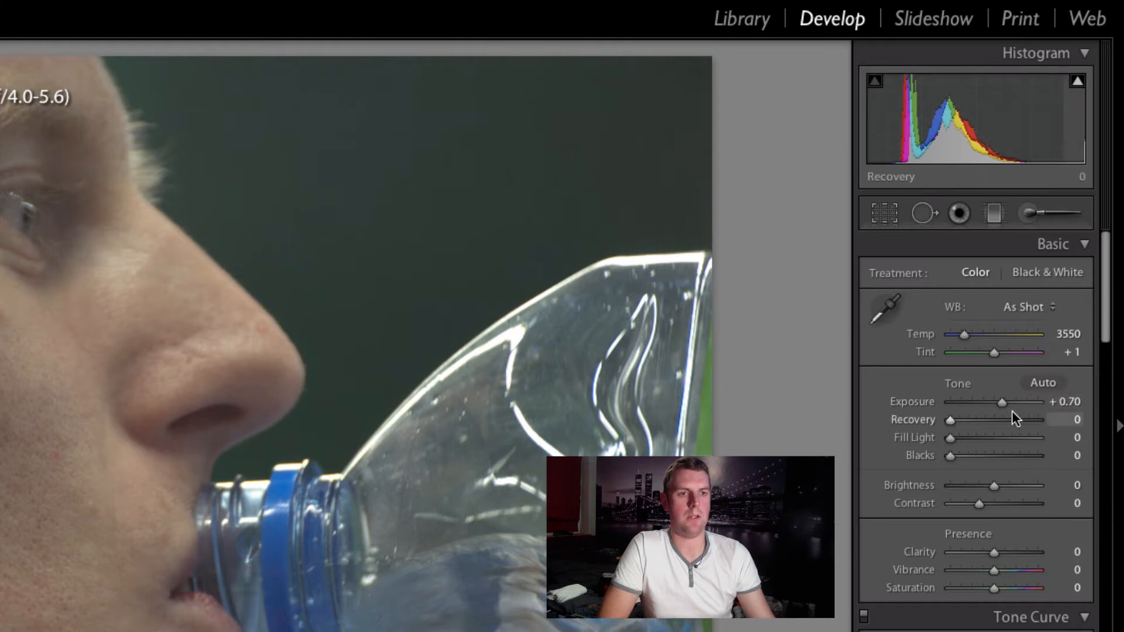
{"action": "left_click_drag", "start_coordinate": [999, 403], "coordinate": [1004, 402]}
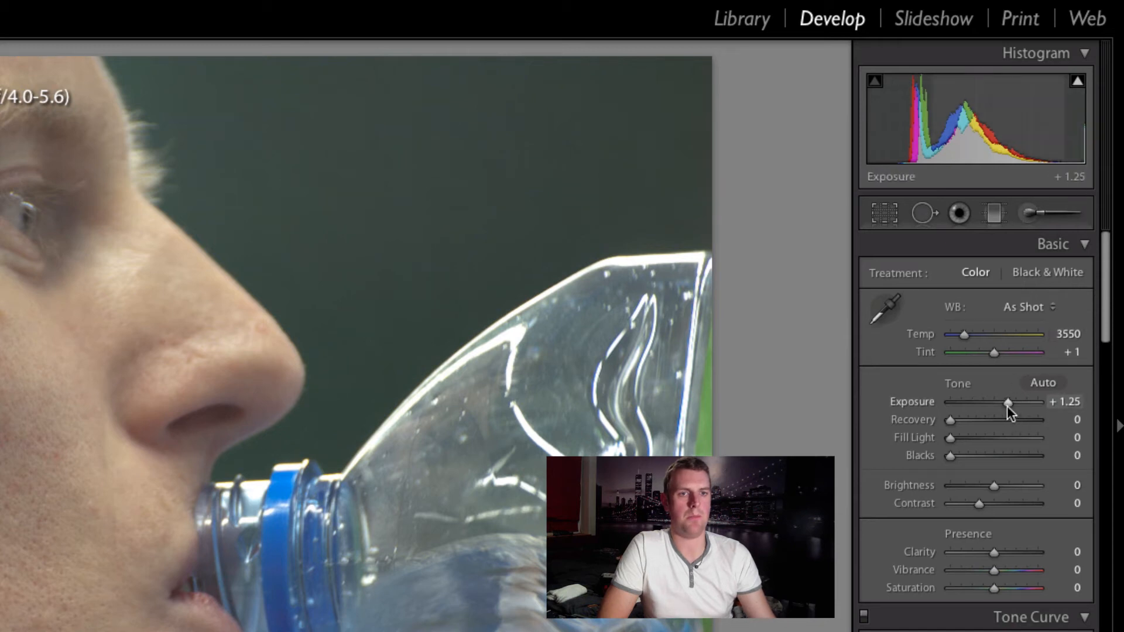
{"action": "left_click_drag", "start_coordinate": [1006, 402], "coordinate": [1005, 403]}
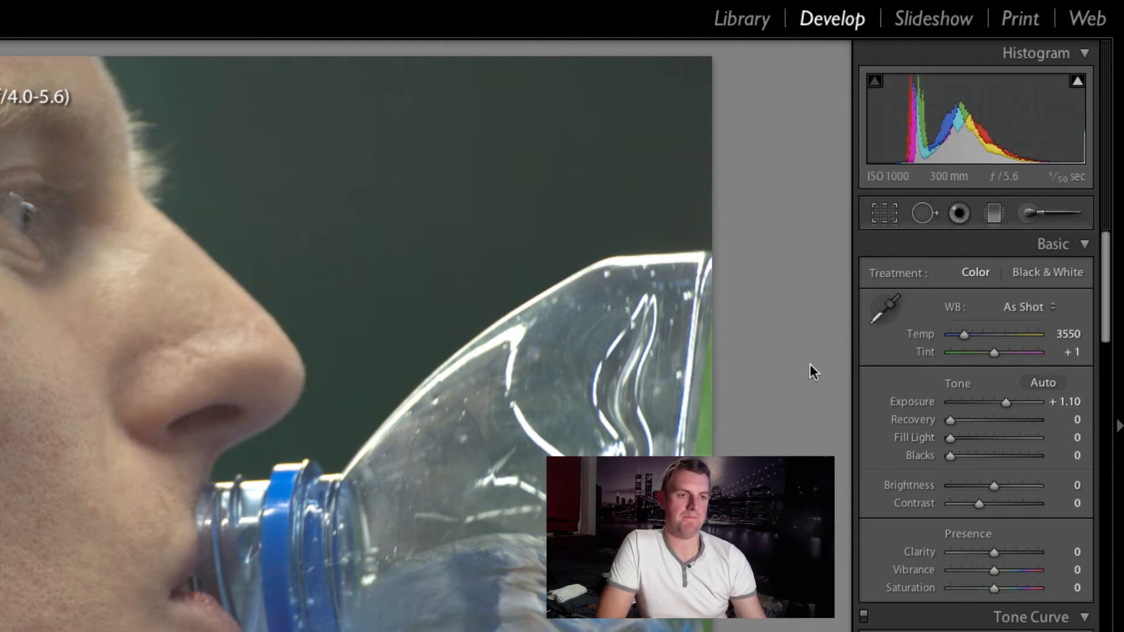
Show the highlight clipping warning on the bottle, set recovery to 42, and hide the warning
{"action": "key", "text": "j"}
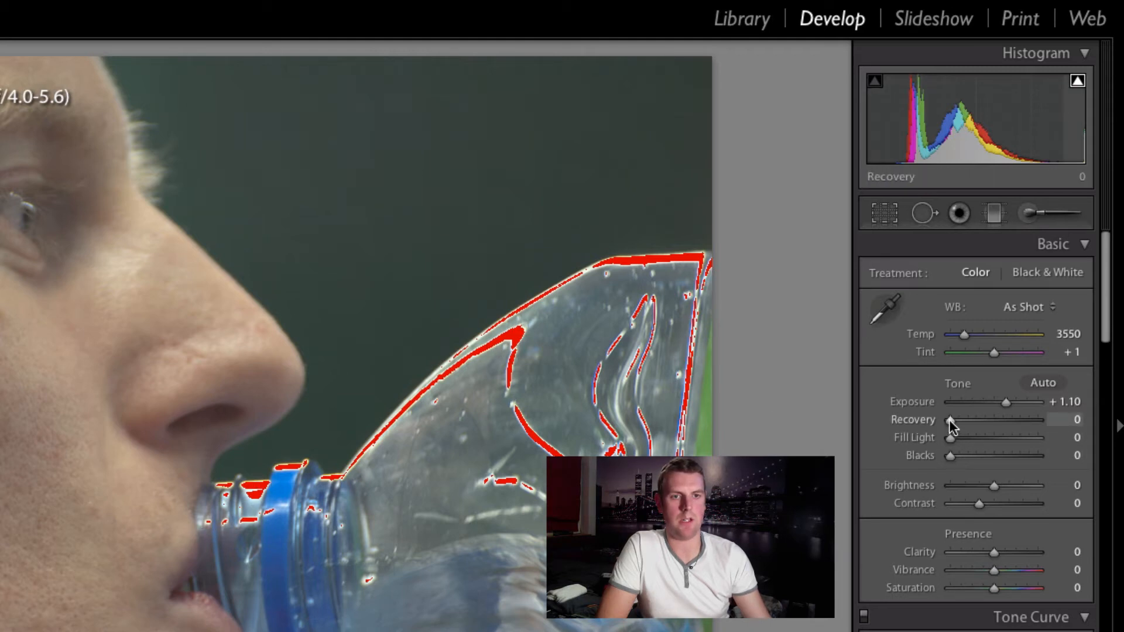
{"action": "left_click_drag", "start_coordinate": [949, 419], "coordinate": [985, 419]}
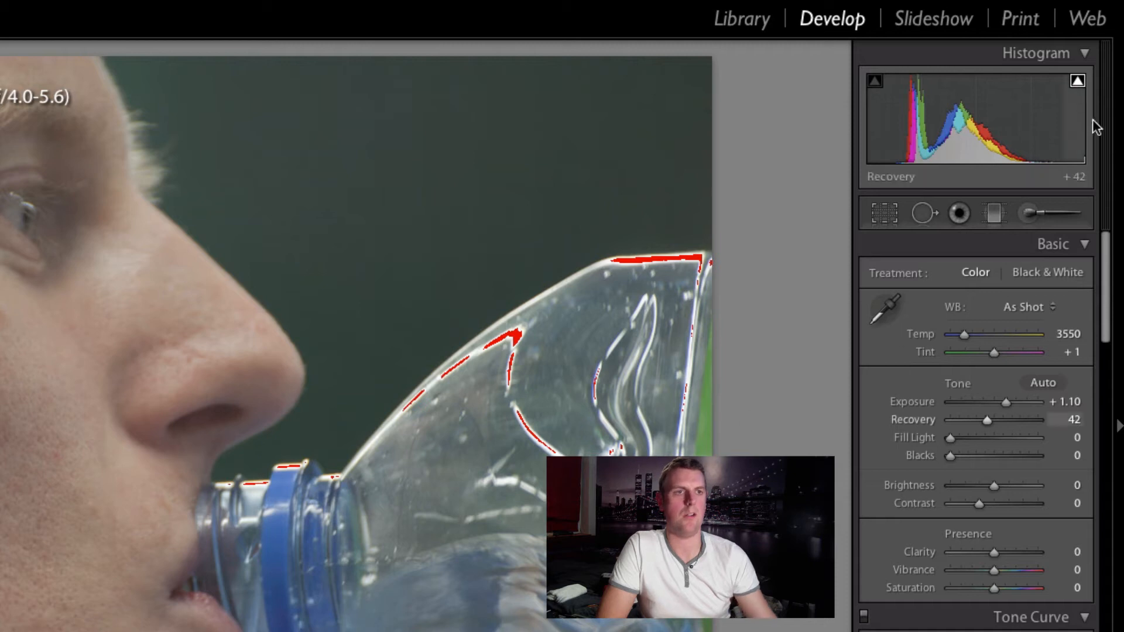
{"action": "left_click", "coordinate": [1077, 81]}
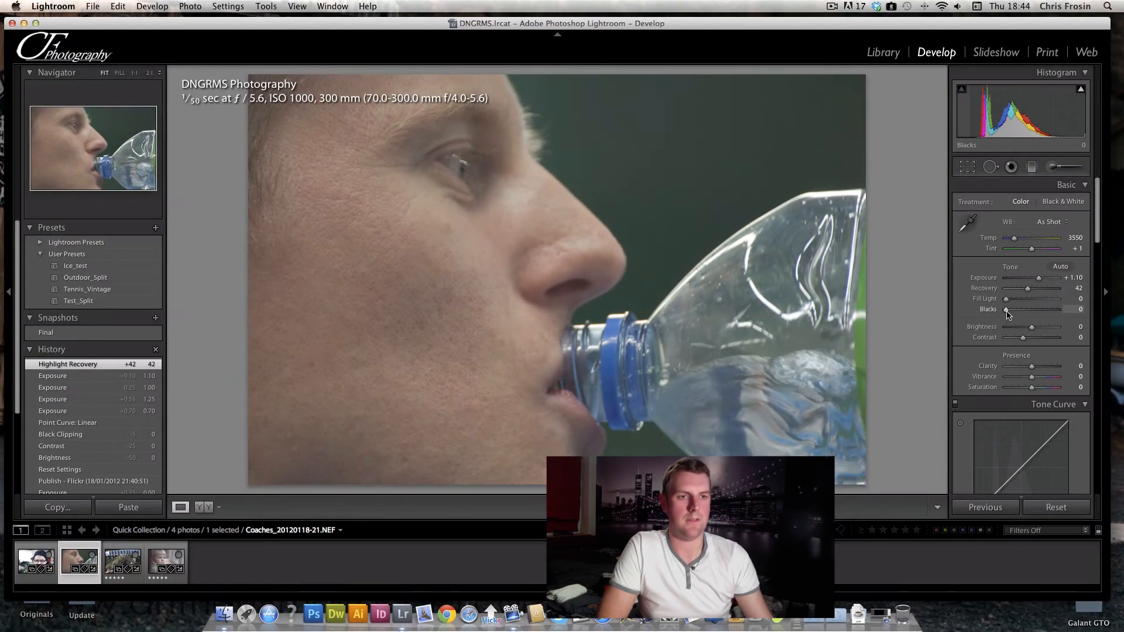
Set blacks to 8 and contrast to +39
{"action": "left_click_drag", "start_coordinate": [1006, 310], "coordinate": [1008, 313]}
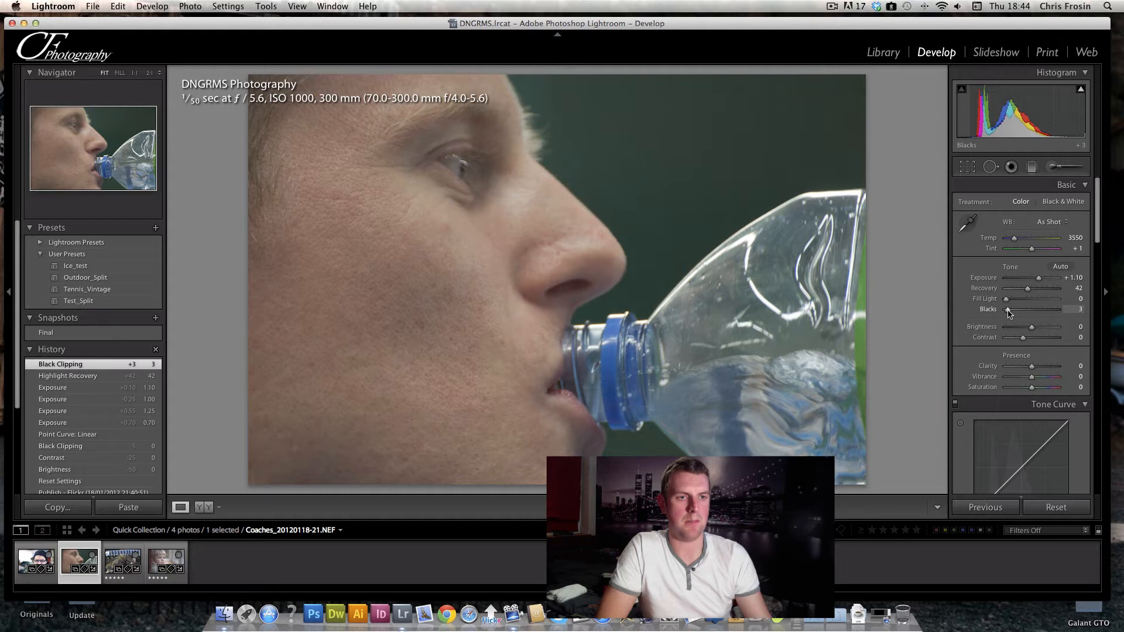
{"action": "left_click_drag", "start_coordinate": [1008, 313], "coordinate": [1012, 315]}
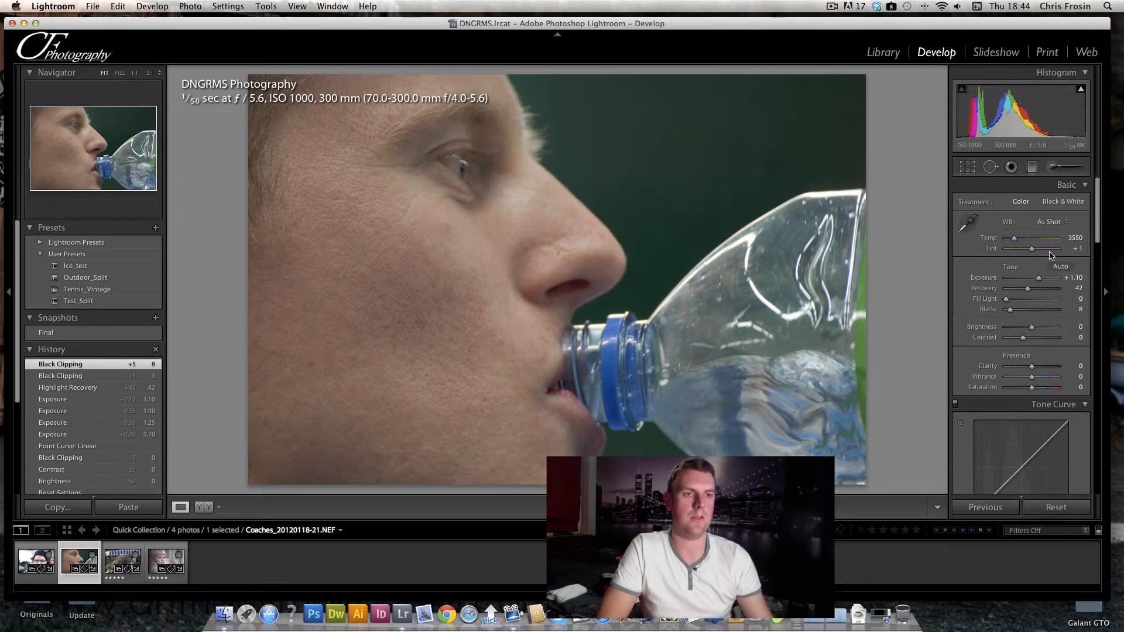
{"action": "left_click_drag", "start_coordinate": [1022, 340], "coordinate": [1035, 342]}
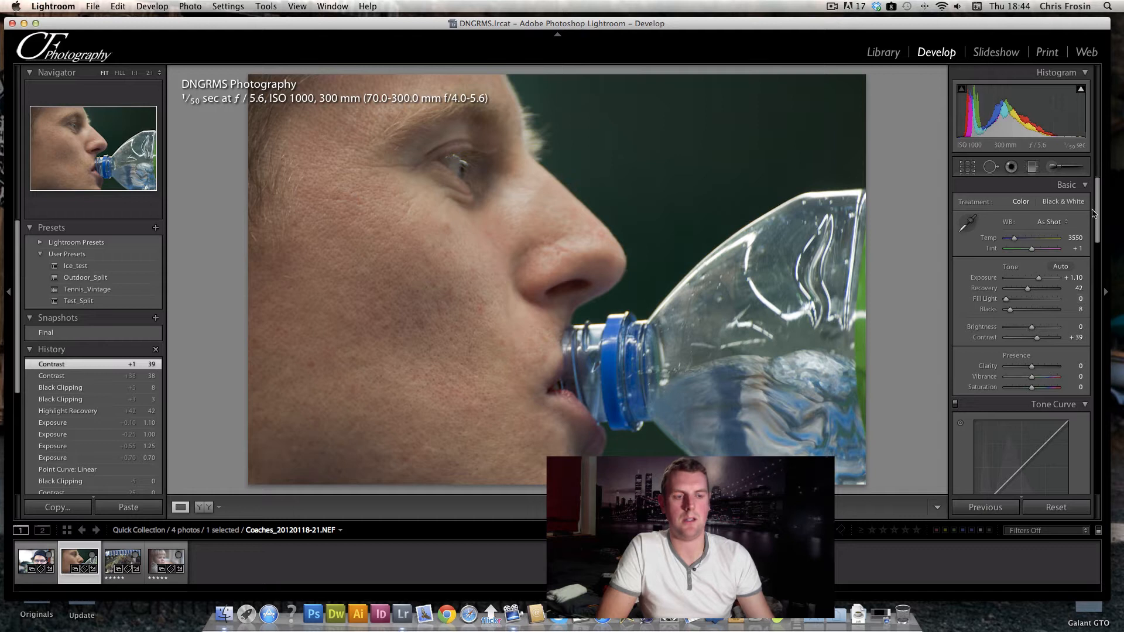
Inspect the skin around the eyebrow at full size, try clarity at -100, and set clarity to +16
{"action": "left_click_drag", "start_coordinate": [1098, 237], "coordinate": [1099, 263]}
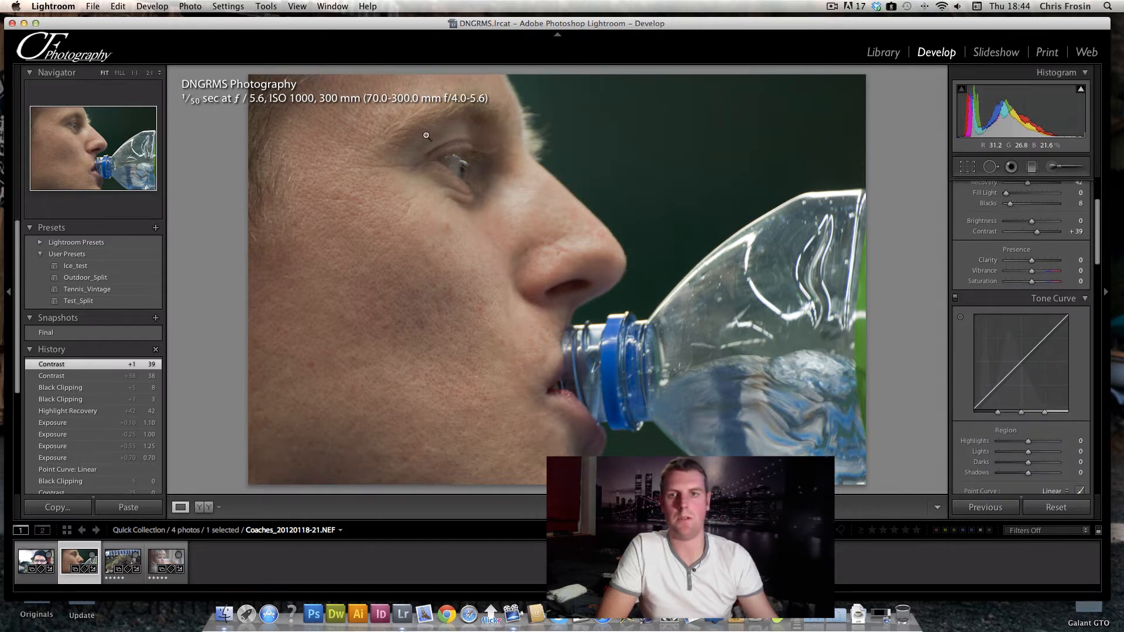
{"action": "left_click", "coordinate": [433, 202]}
{"action": "left_click_drag", "start_coordinate": [416, 233], "coordinate": [563, 289]}
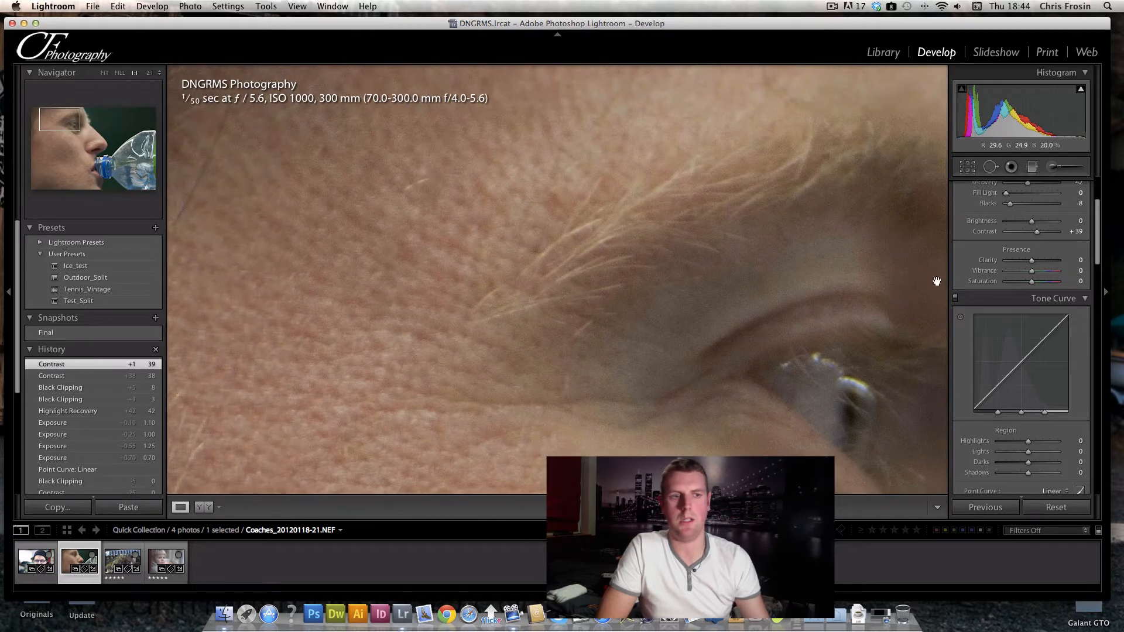
{"action": "left_click_drag", "start_coordinate": [1031, 259], "coordinate": [1005, 260]}
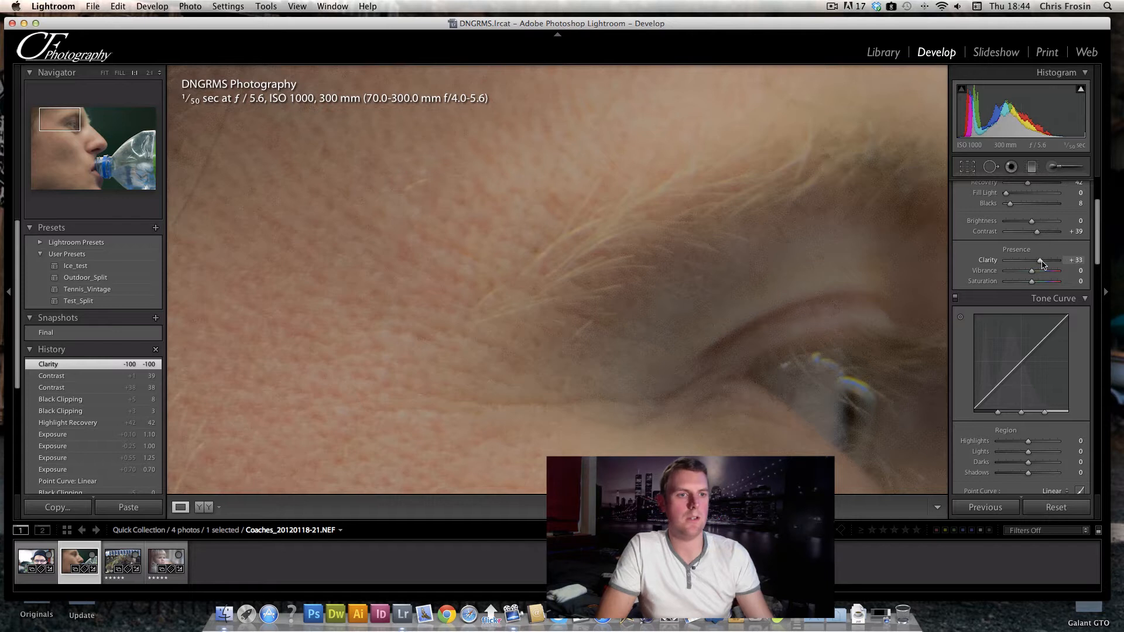
{"action": "left_click_drag", "start_coordinate": [1007, 265], "coordinate": [1041, 265]}
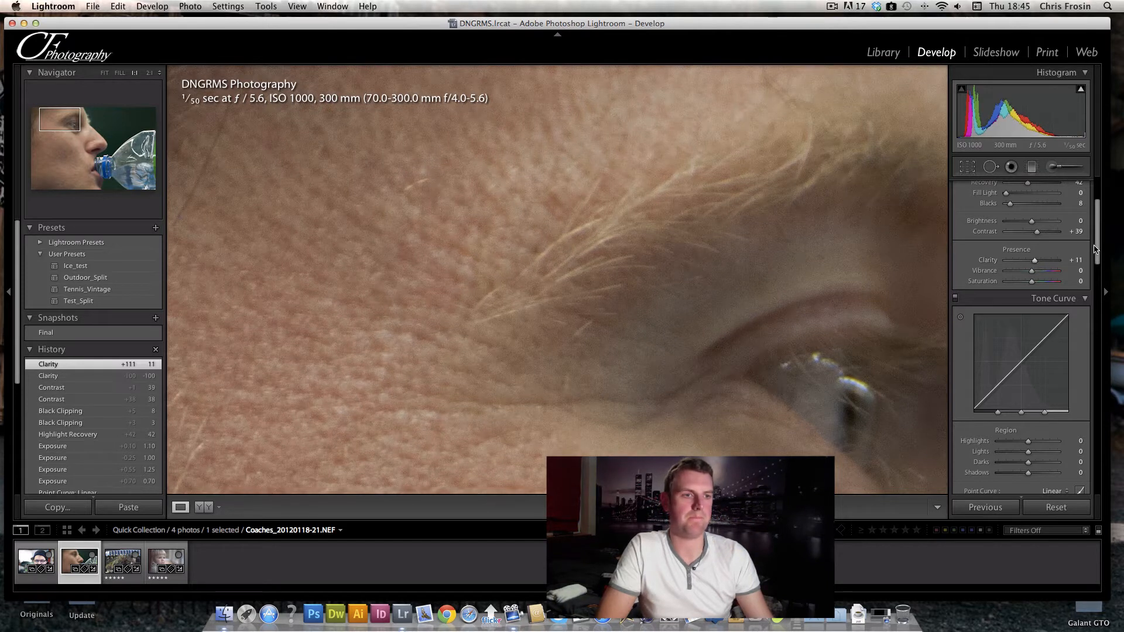
{"action": "scroll", "coordinate": [1041, 270], "scroll_direction": "down", "scroll_amount": 3}
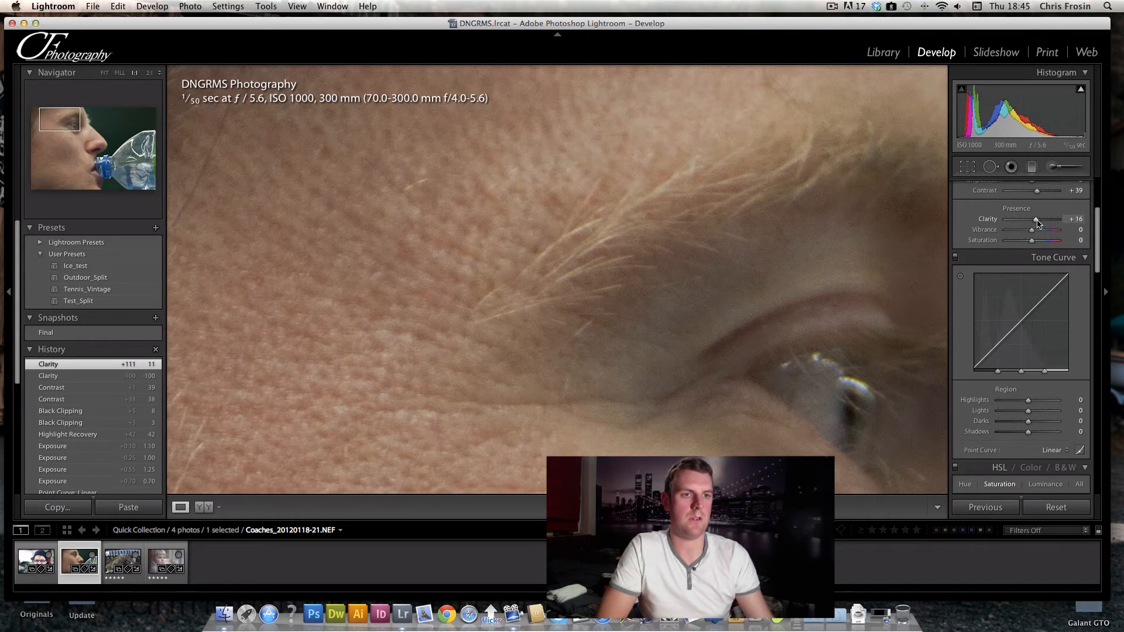
{"action": "left_click_drag", "start_coordinate": [1037, 223], "coordinate": [1036, 222]}
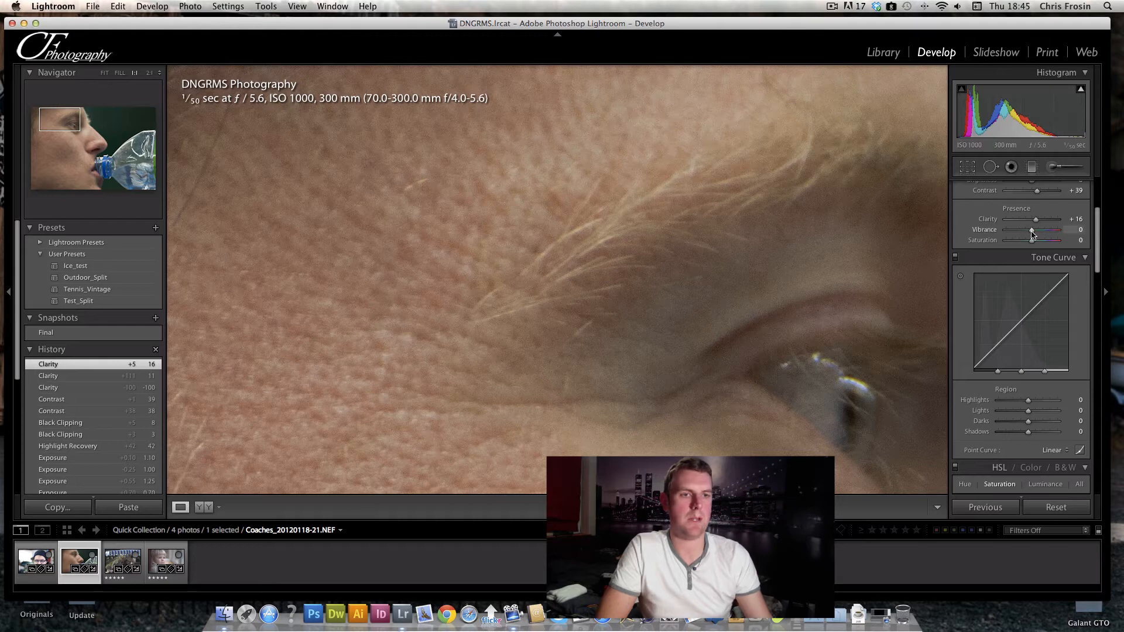
Return to the full photo, and set clarity to +21 and vibrance to +33
{"action": "left_click", "coordinate": [817, 283]}
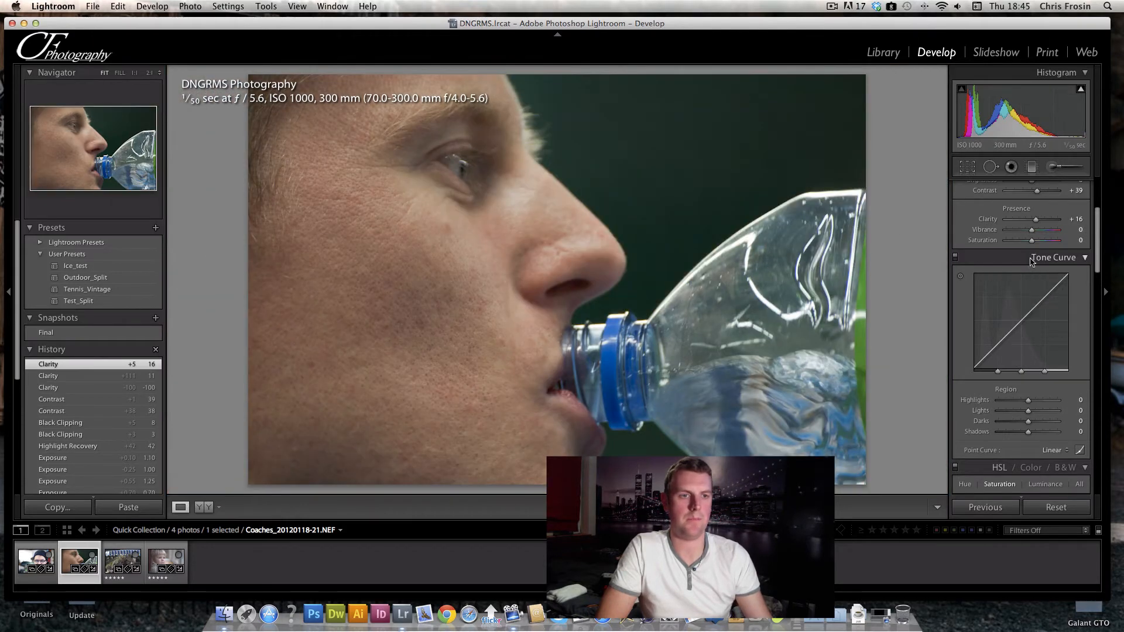
{"action": "left_click_drag", "start_coordinate": [1038, 233], "coordinate": [1042, 233]}
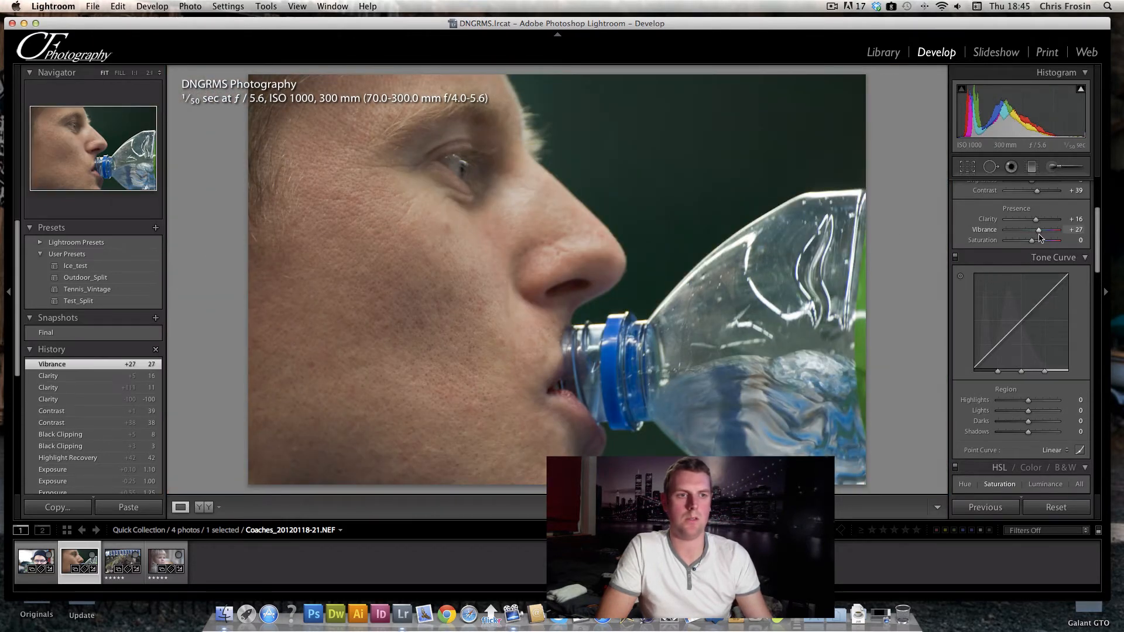
{"action": "left_click", "coordinate": [1036, 221]}
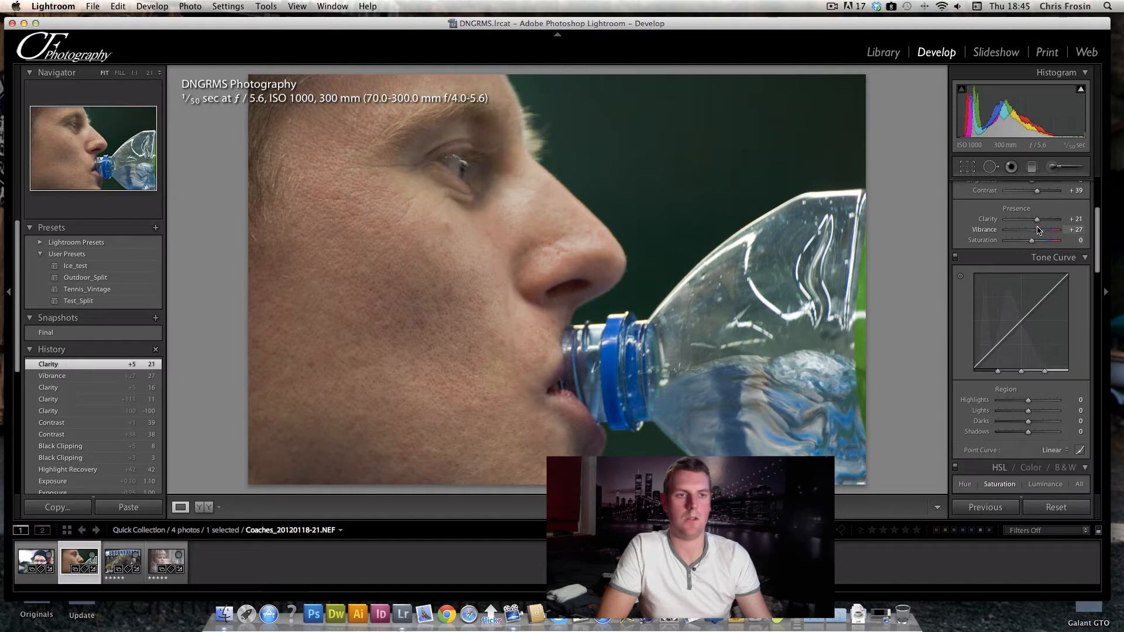
{"action": "left_click_drag", "start_coordinate": [1039, 234], "coordinate": [1038, 233]}
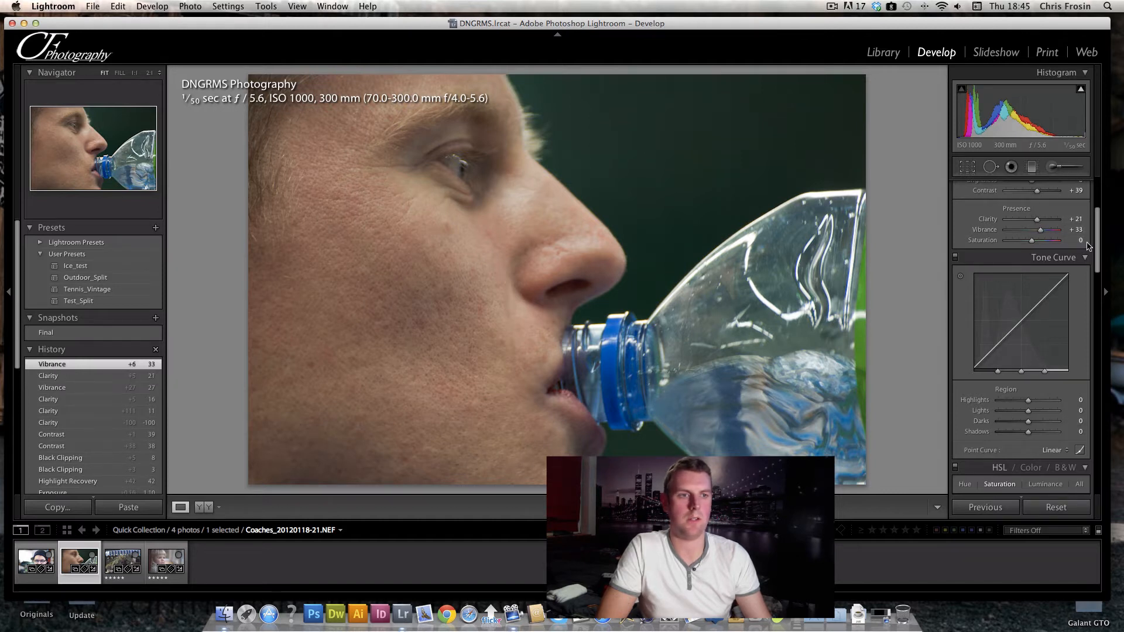
Apply the Strong Contrast point curve to the bottle photo and set exposure to +1.25
{"action": "scroll", "coordinate": [1098, 238], "scroll_direction": "down", "scroll_amount": 5}
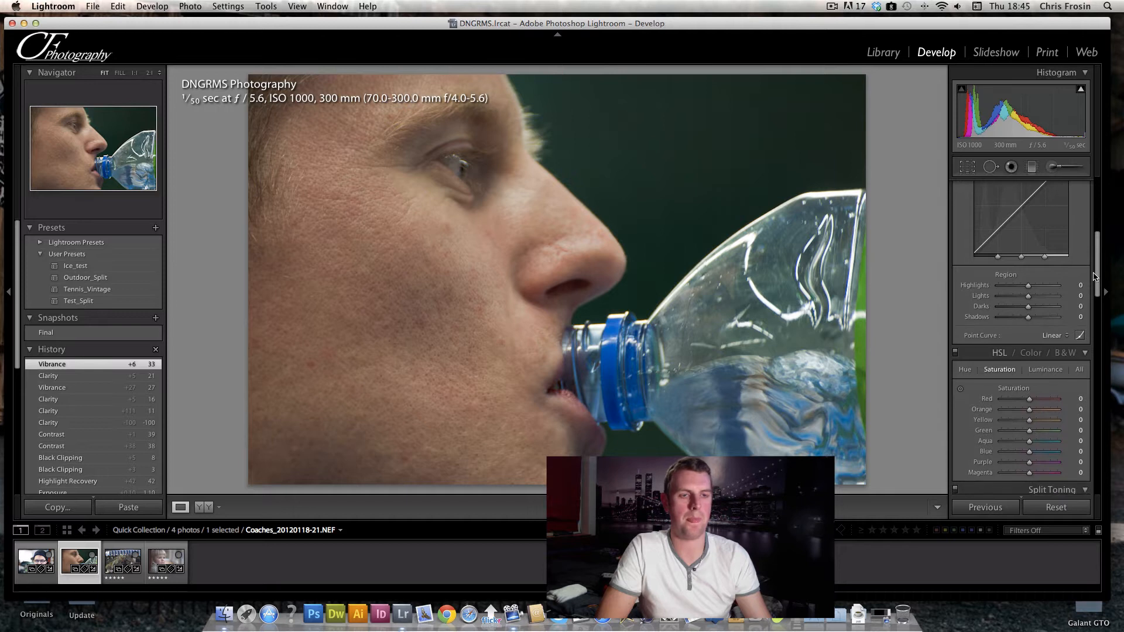
{"action": "scroll", "coordinate": [1093, 278], "scroll_direction": "up", "scroll_amount": 2}
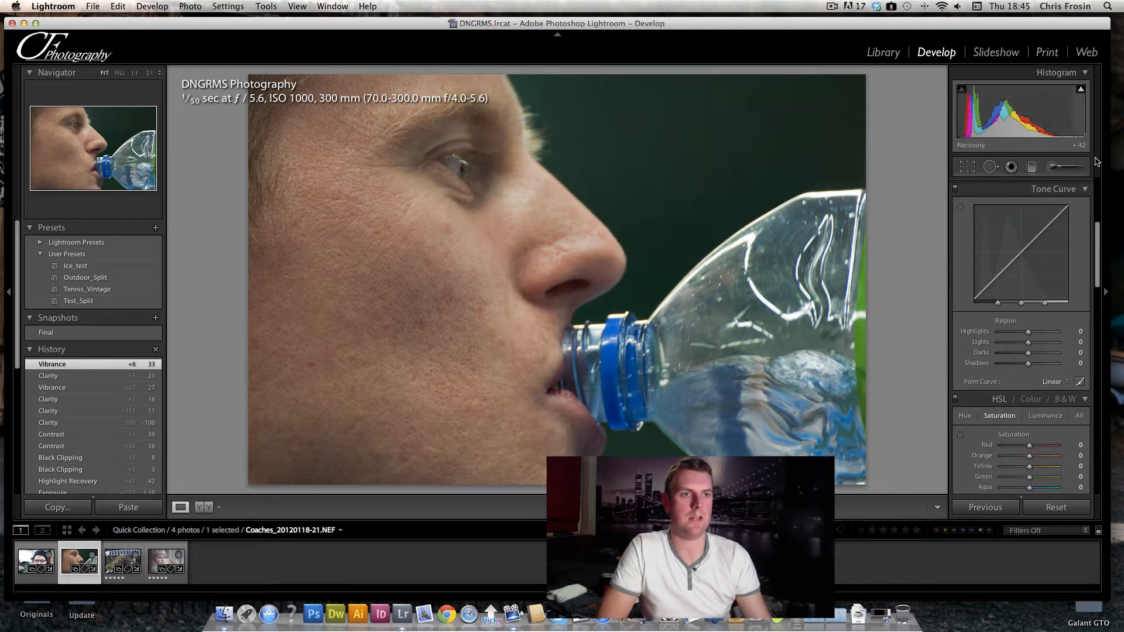
{"action": "left_click", "coordinate": [1055, 382]}
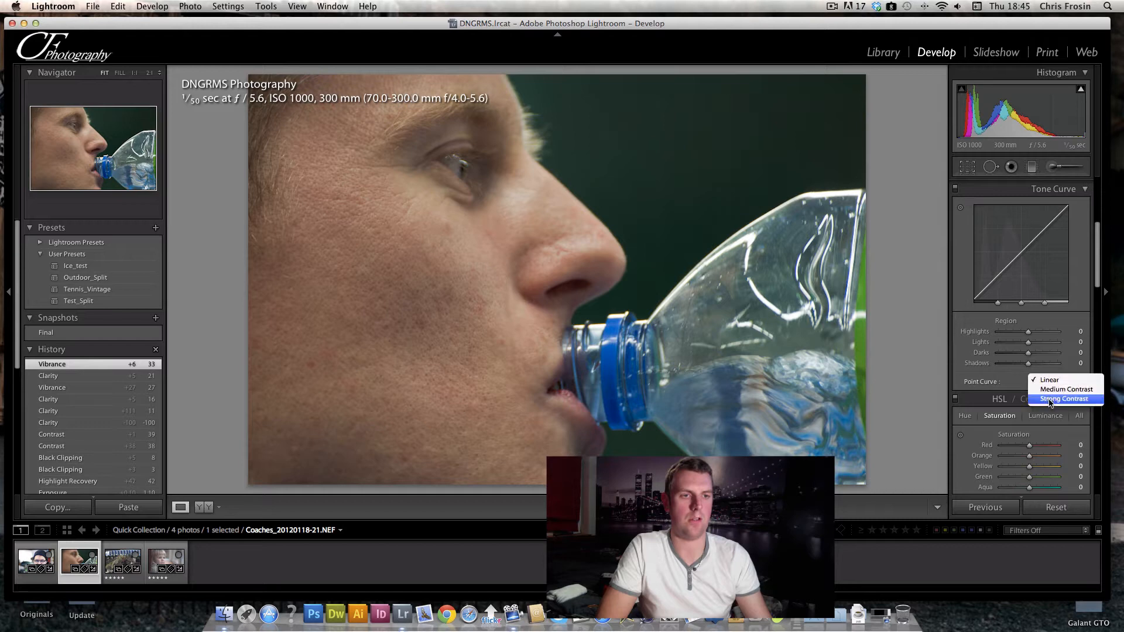
{"action": "left_click", "coordinate": [1048, 399]}
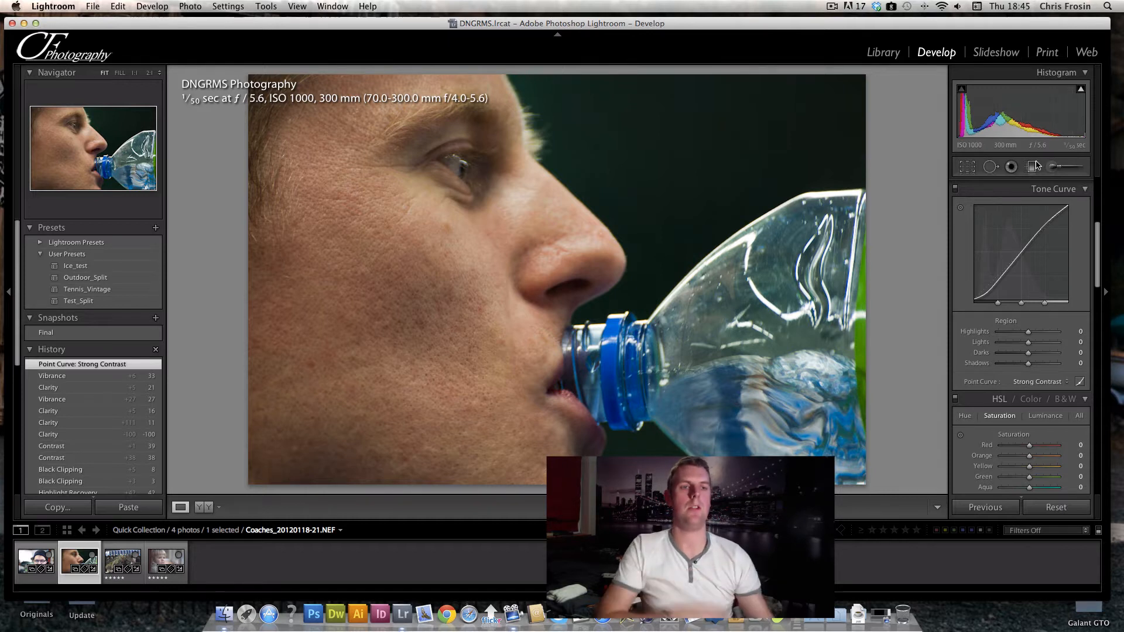
{"action": "left_click_drag", "start_coordinate": [1098, 273], "coordinate": [1097, 227]}
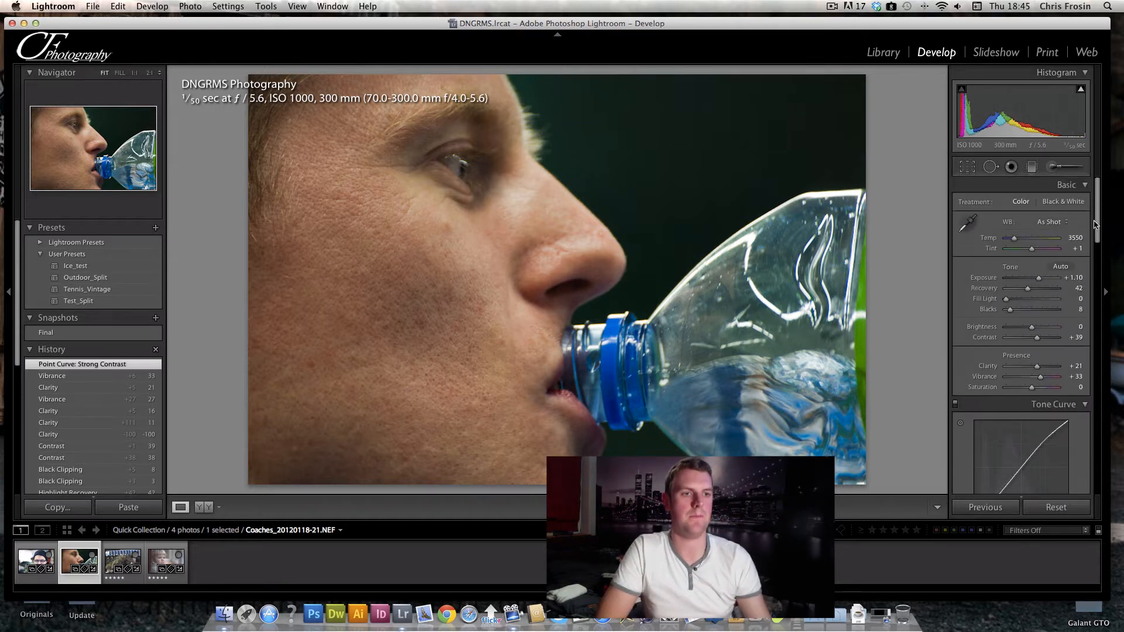
{"action": "left_click_drag", "start_coordinate": [1037, 280], "coordinate": [1039, 281]}
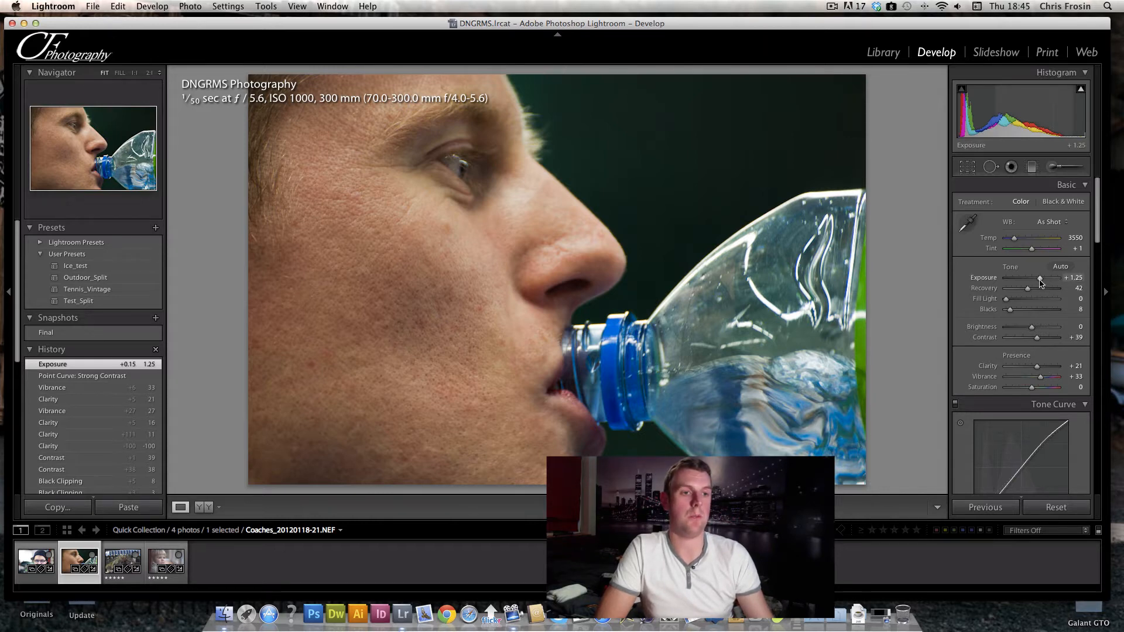
Set the bottle photo's exposure to +1.60 and convert it to black and white
{"action": "left_click_drag", "start_coordinate": [1040, 279], "coordinate": [1042, 278]}
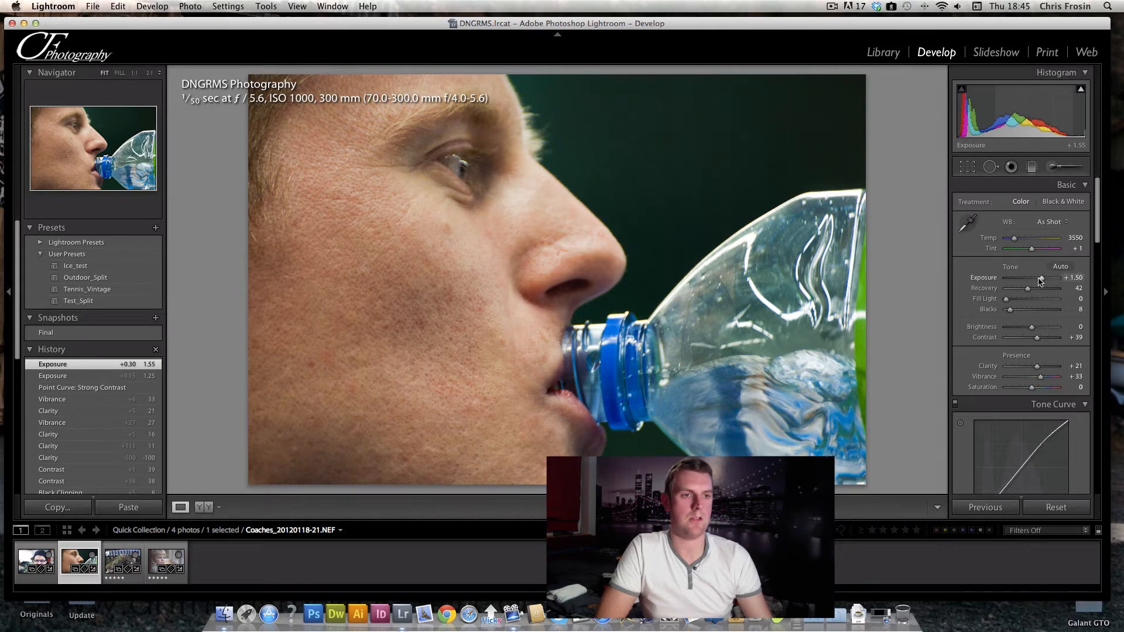
{"action": "left_click_drag", "start_coordinate": [1038, 279], "coordinate": [1039, 279]}
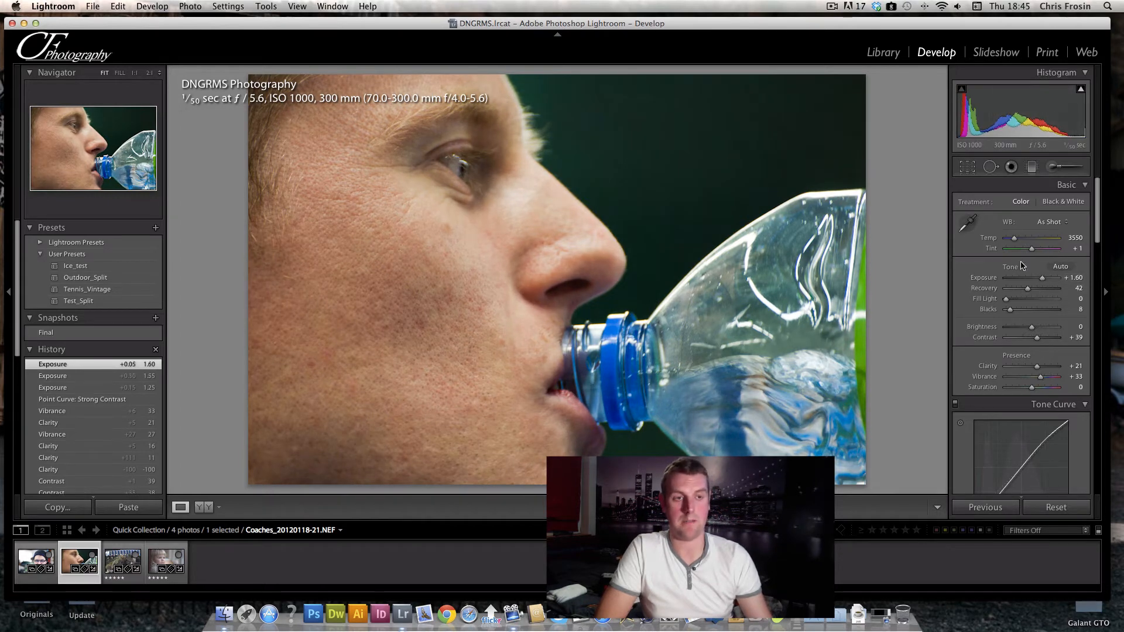
{"action": "left_click", "coordinate": [1070, 202]}
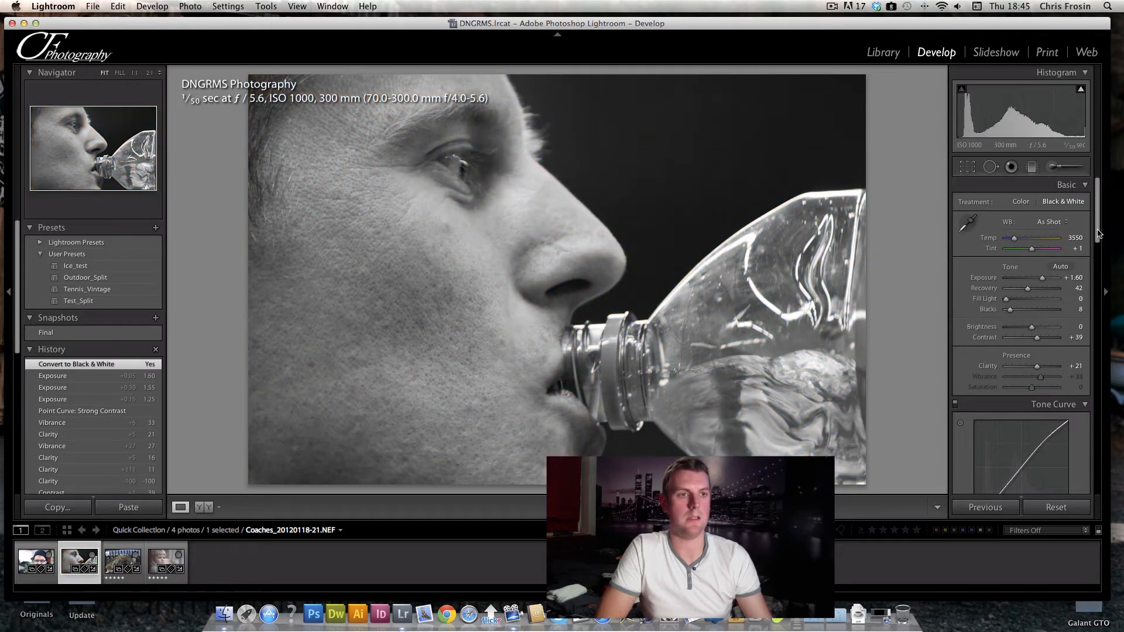
Set contrast to +88 and the tone curve regions to highlights +16, lights +6, darks -6 and shadows -10
{"action": "scroll", "coordinate": [1035, 277], "scroll_direction": "down", "scroll_amount": 3}
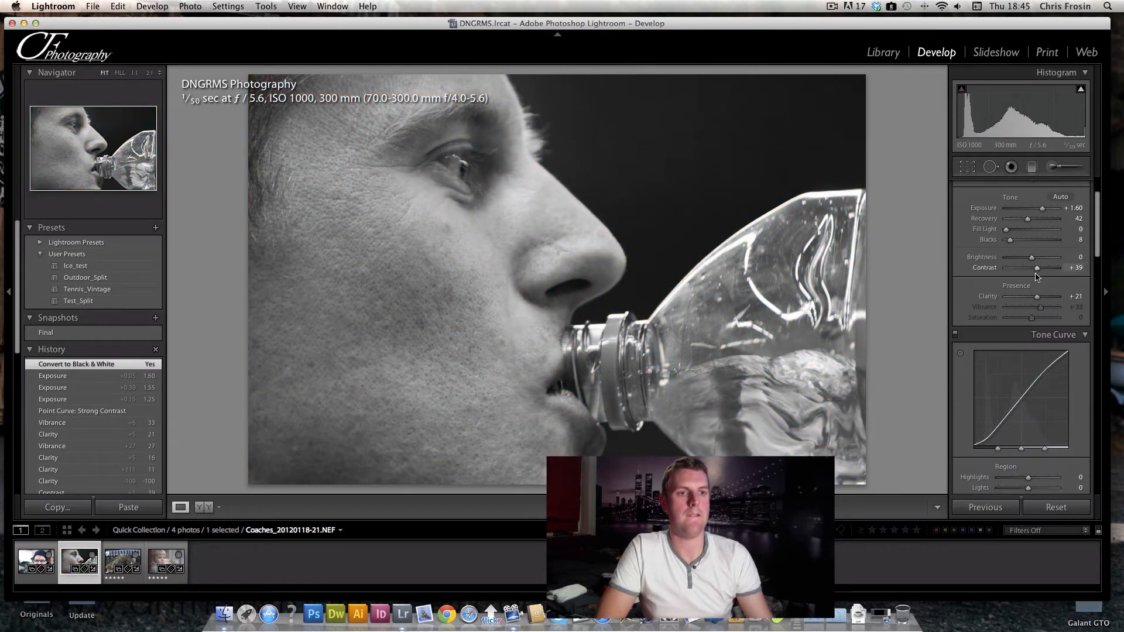
{"action": "left_click_drag", "start_coordinate": [1037, 270], "coordinate": [1051, 272]}
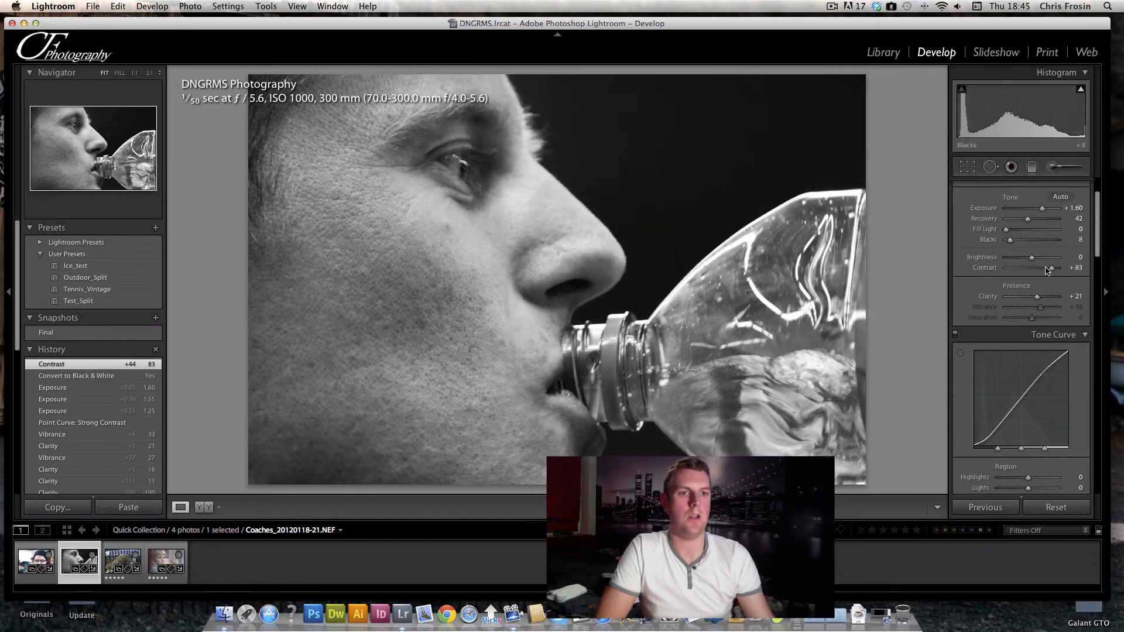
{"action": "left_click_drag", "start_coordinate": [1050, 272], "coordinate": [1052, 271]}
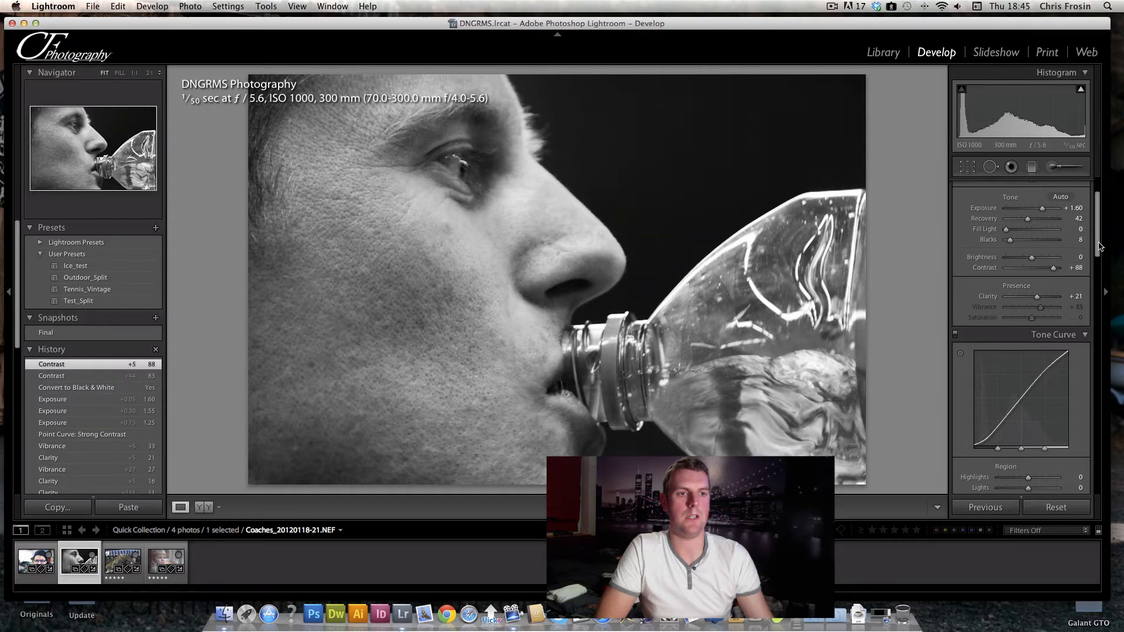
{"action": "scroll", "coordinate": [1099, 246], "scroll_direction": "down", "scroll_amount": 3}
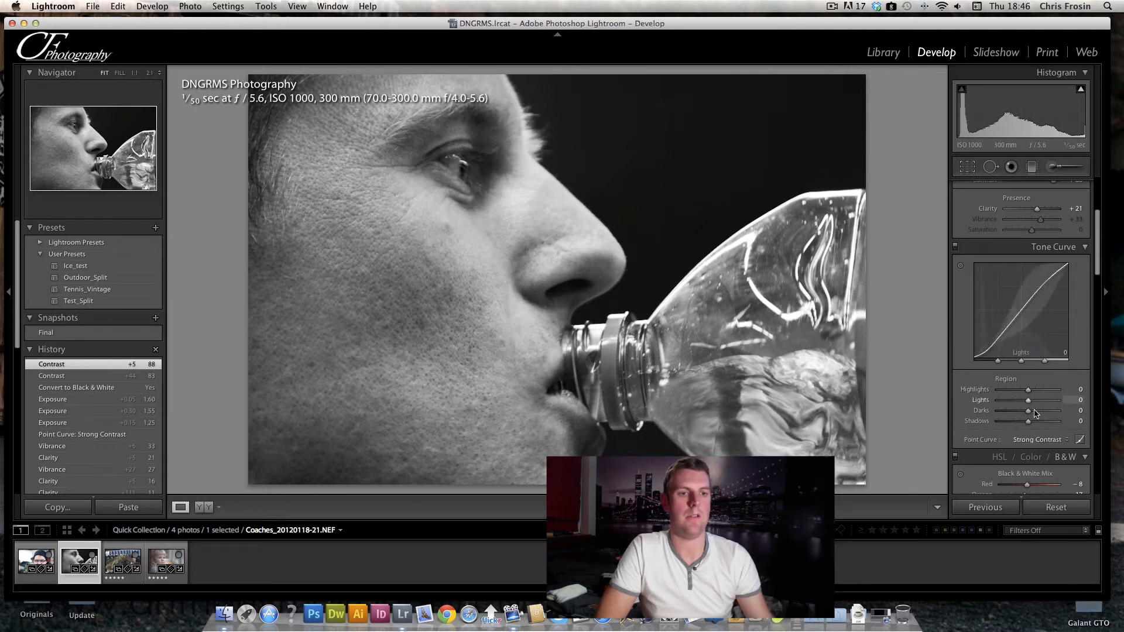
{"action": "left_click_drag", "start_coordinate": [1028, 424], "coordinate": [1033, 391]}
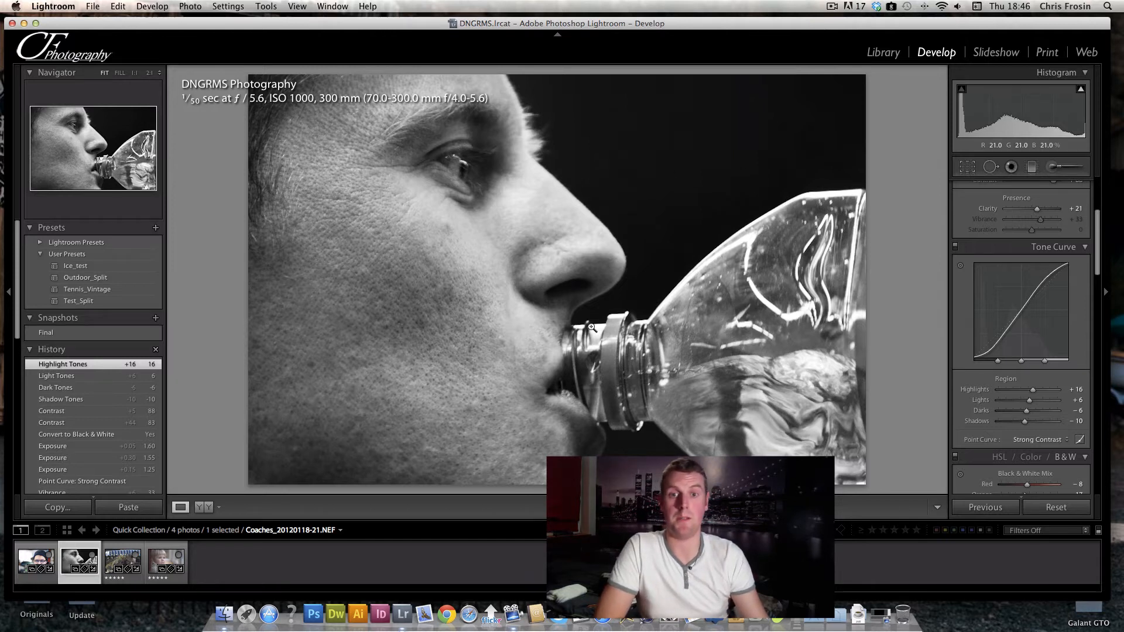
Review the basic settings and compare the black-and-white edit with the before version of the photo
{"action": "left_click_drag", "start_coordinate": [1098, 270], "coordinate": [1099, 224]}
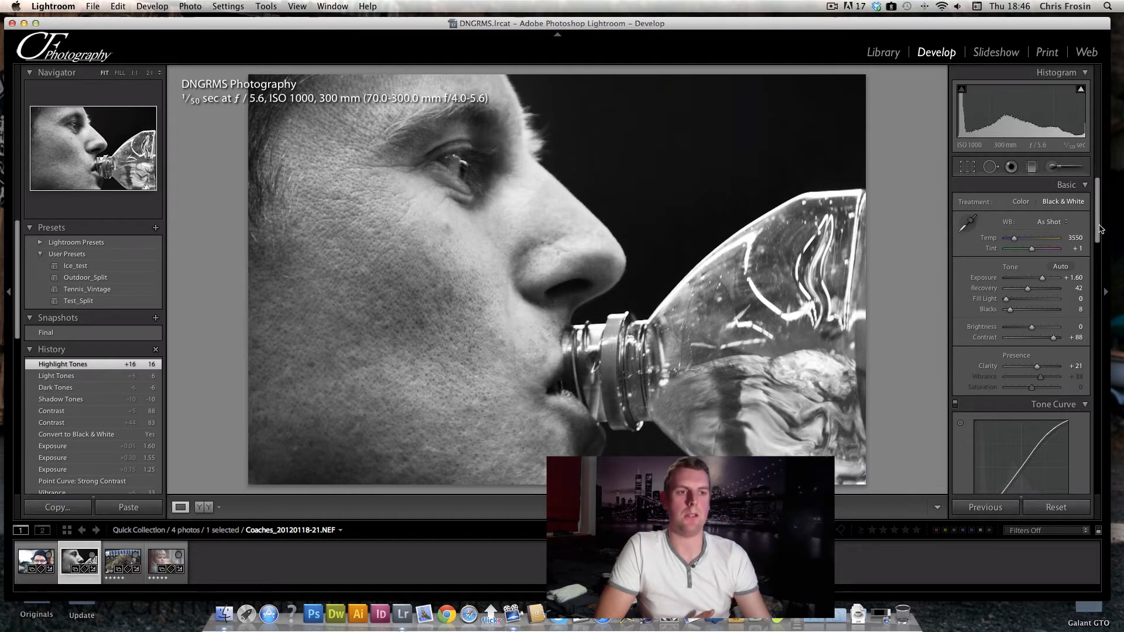
{"action": "scroll", "coordinate": [1099, 228], "scroll_direction": "down", "scroll_amount": 2}
{"action": "scroll", "coordinate": [1100, 229], "scroll_direction": "up", "scroll_amount": 2}
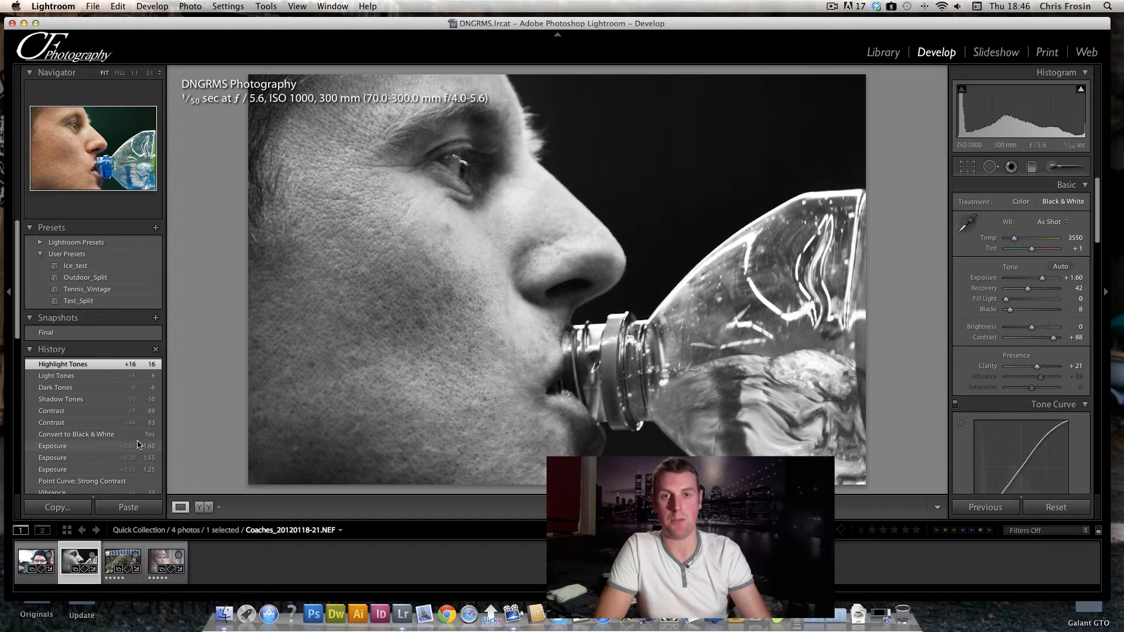
{"action": "key", "text": "backslash"}
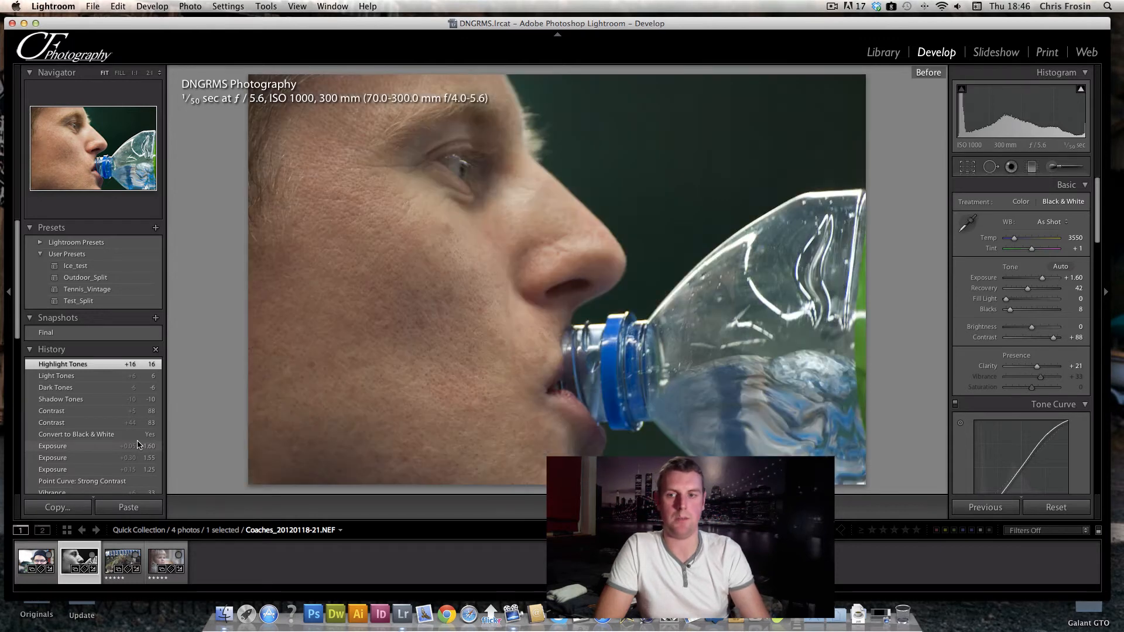
{"action": "key", "text": "backslash"}
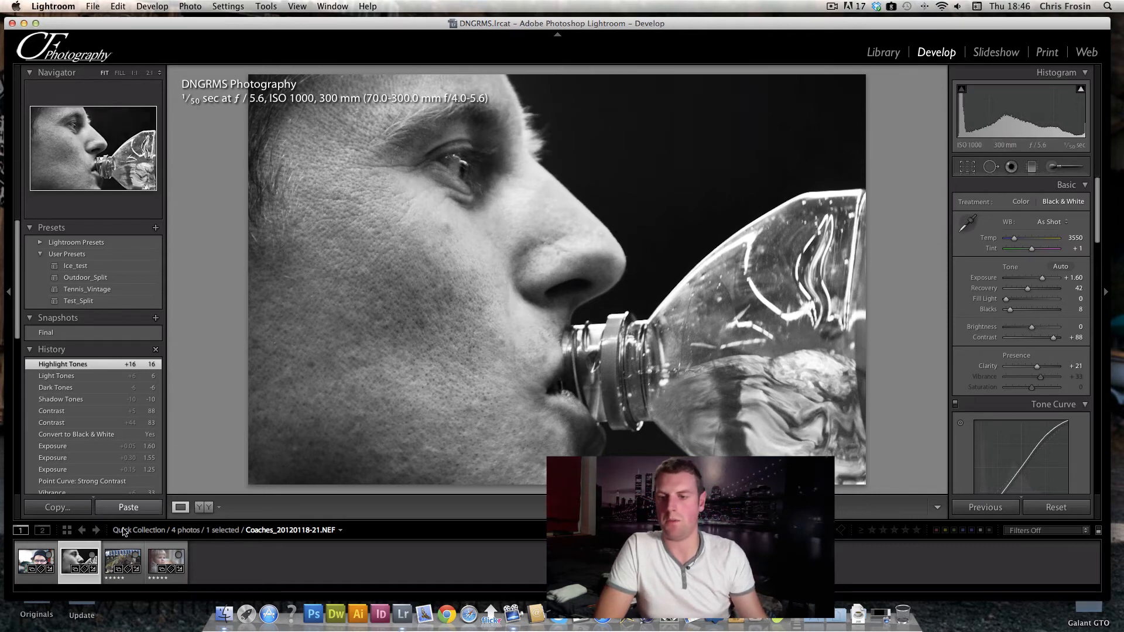
Open the market stall photo for editing and set exposure to +0.75 and blacks to 3
{"action": "left_click", "coordinate": [114, 559]}
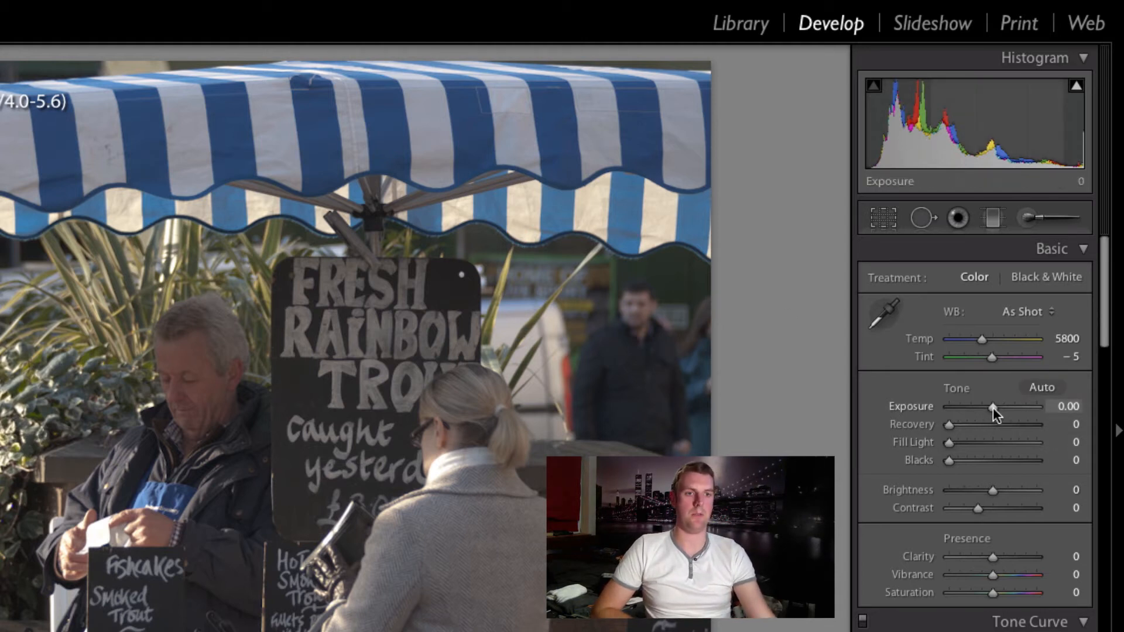
{"action": "left_click_drag", "start_coordinate": [994, 408], "coordinate": [997, 407]}
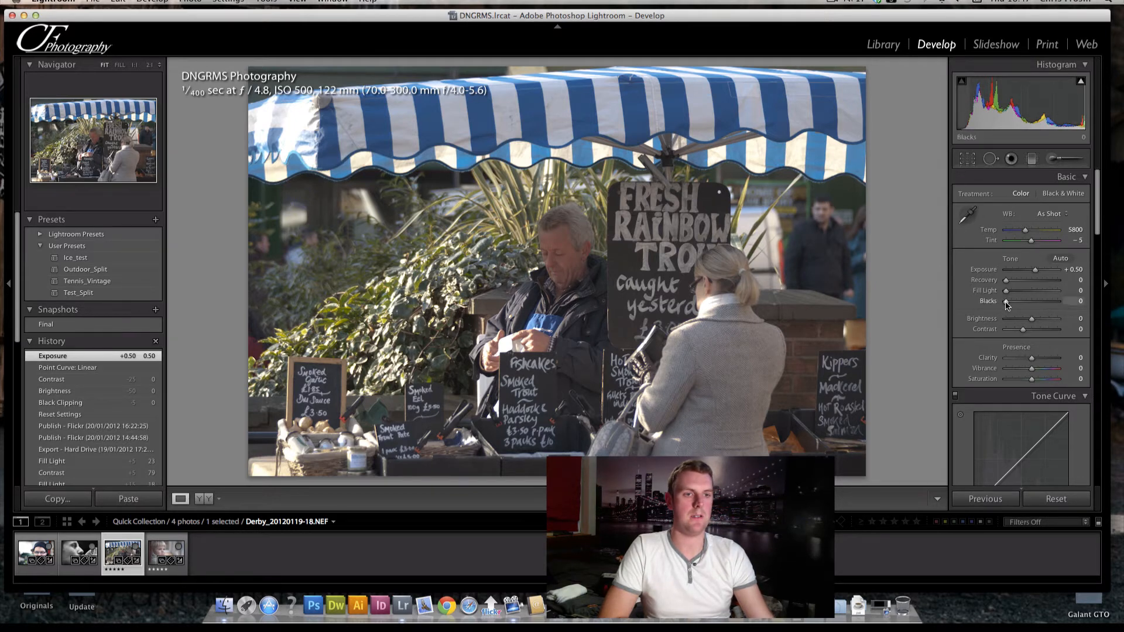
{"action": "left_click_drag", "start_coordinate": [1006, 305], "coordinate": [1036, 271]}
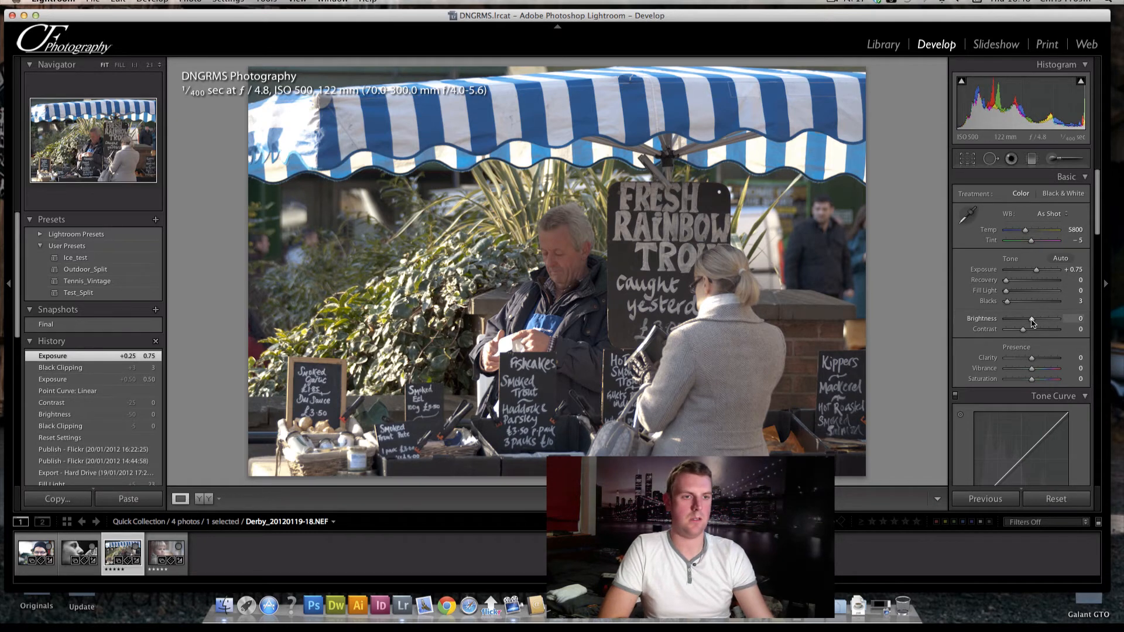
Set the market stall photo's brightness to +20 and contrast to +48
{"action": "left_click_drag", "start_coordinate": [1032, 321], "coordinate": [1033, 322]}
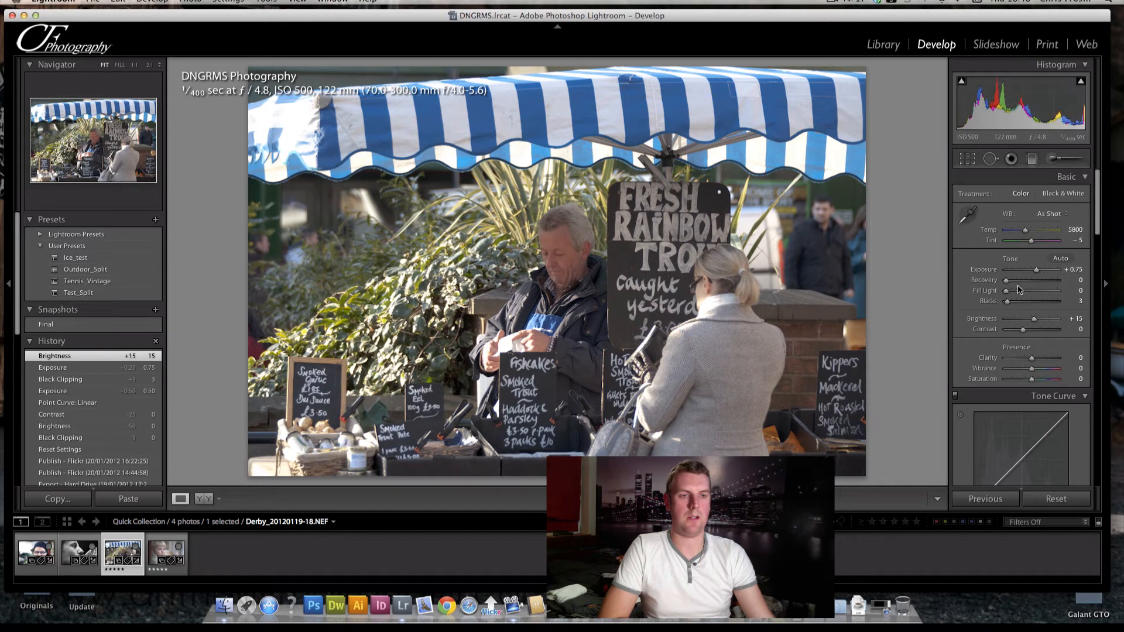
{"action": "left_click_drag", "start_coordinate": [1034, 321], "coordinate": [1035, 321]}
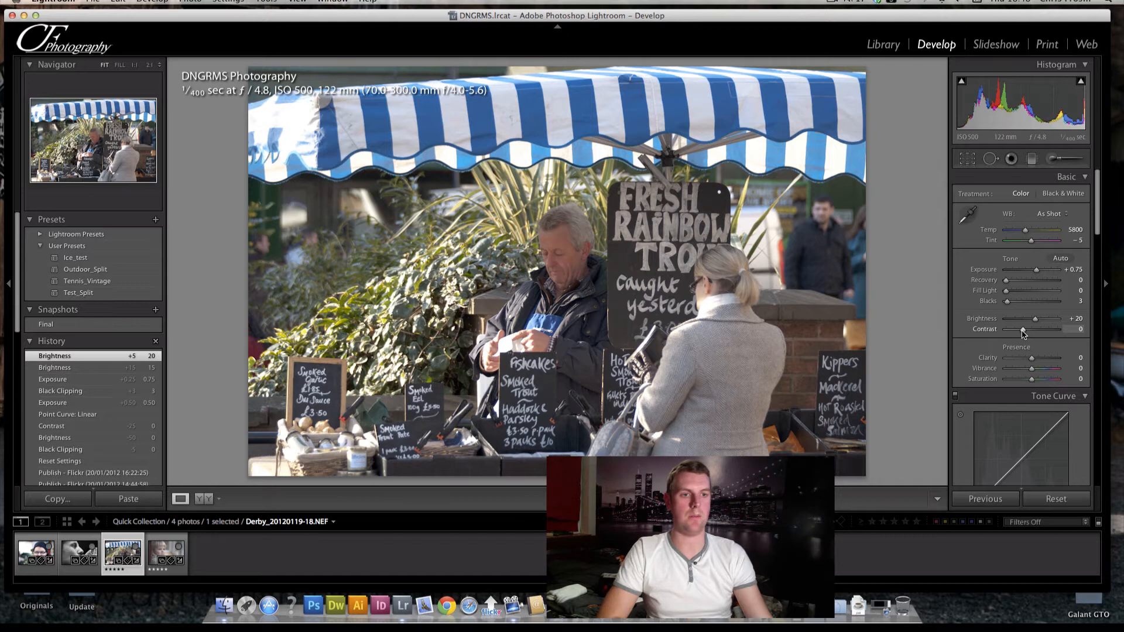
{"action": "left_click_drag", "start_coordinate": [1022, 332], "coordinate": [1038, 335]}
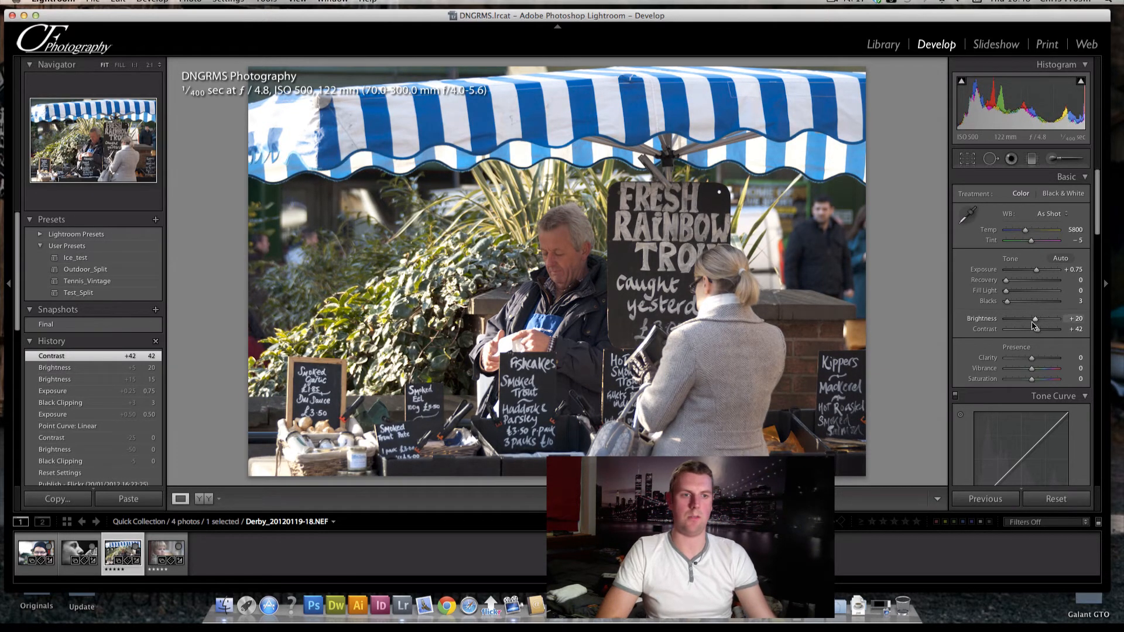
{"action": "left_click_drag", "start_coordinate": [1039, 332], "coordinate": [1041, 333]}
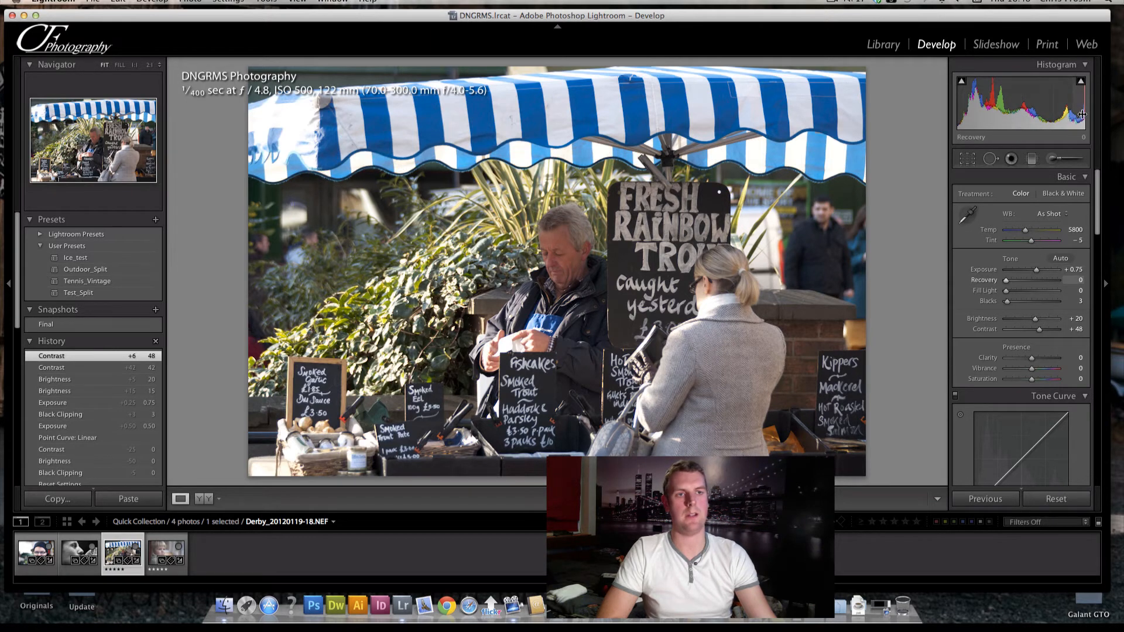
Turn on the highlight clipping overlay and set recovery to 31, clarity to +29 and vibrance to +5
{"action": "left_click", "coordinate": [1080, 82]}
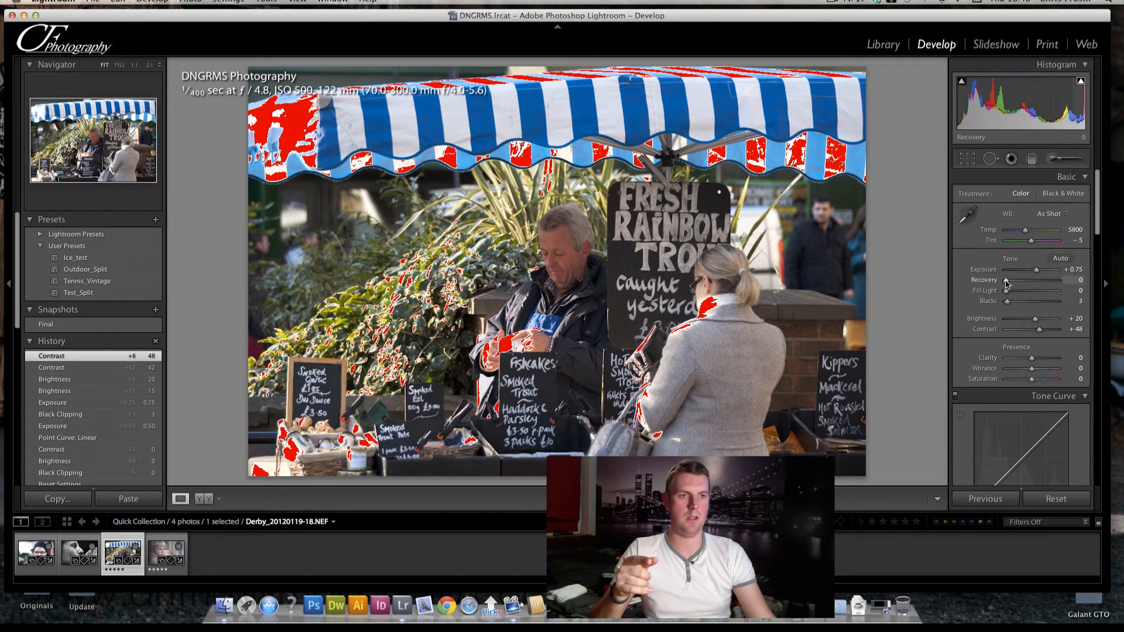
{"action": "left_click_drag", "start_coordinate": [1006, 283], "coordinate": [1022, 287]}
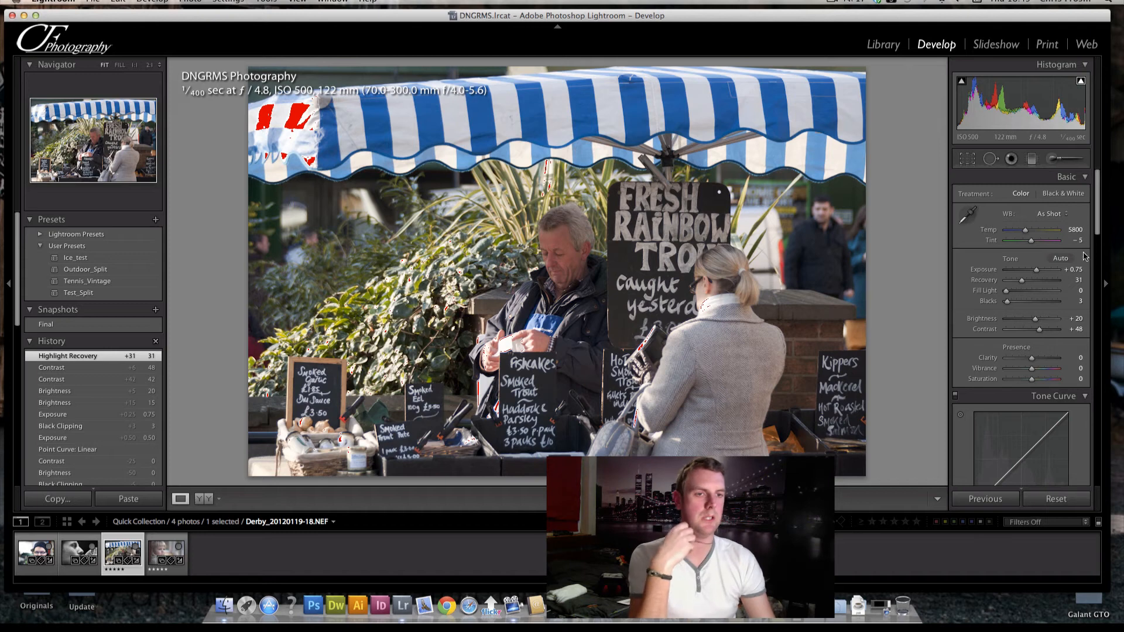
{"action": "left_click_drag", "start_coordinate": [1097, 220], "coordinate": [1096, 242]}
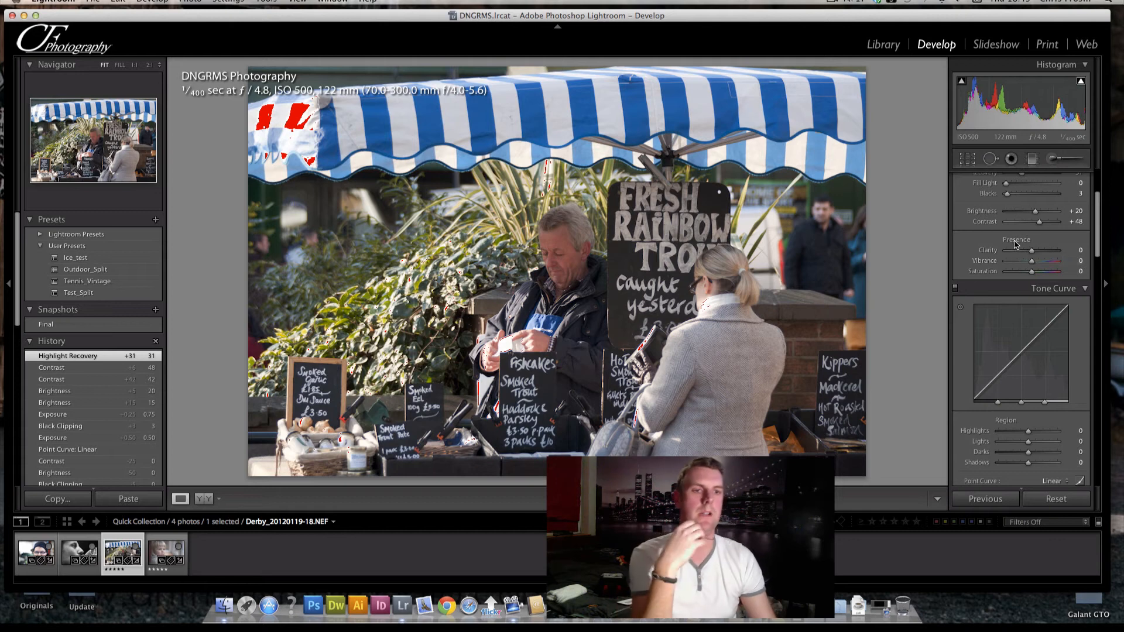
{"action": "left_click_drag", "start_coordinate": [1031, 250], "coordinate": [1034, 261]}
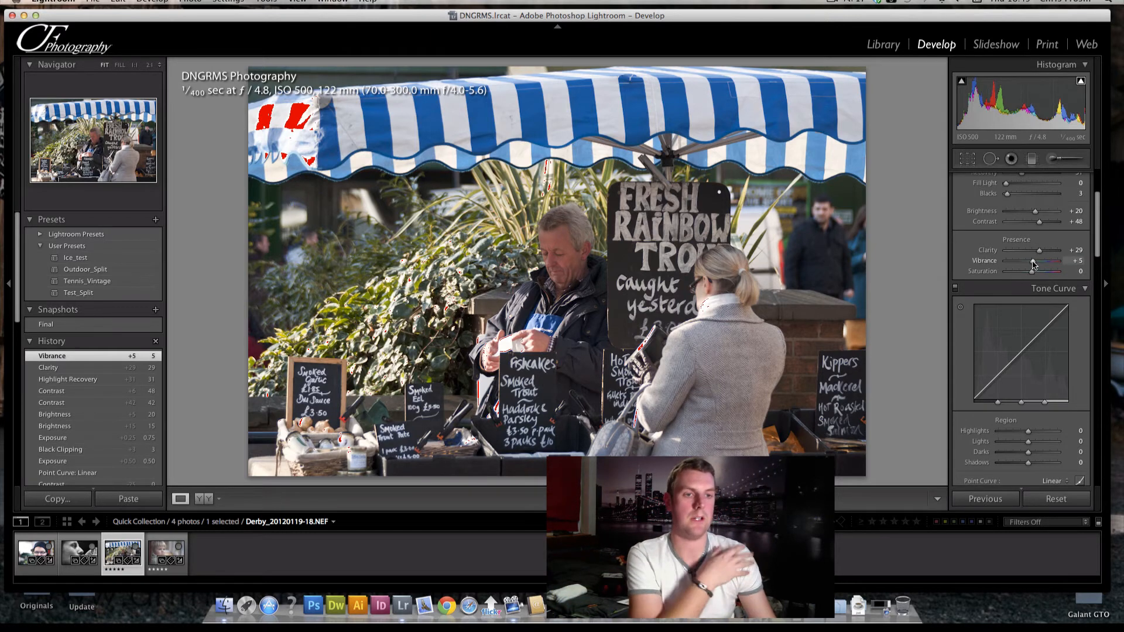
Try vibrance at +78 and saturation at +96, bringing them back to +2 and 0
{"action": "left_click_drag", "start_coordinate": [1034, 263], "coordinate": [1051, 263]}
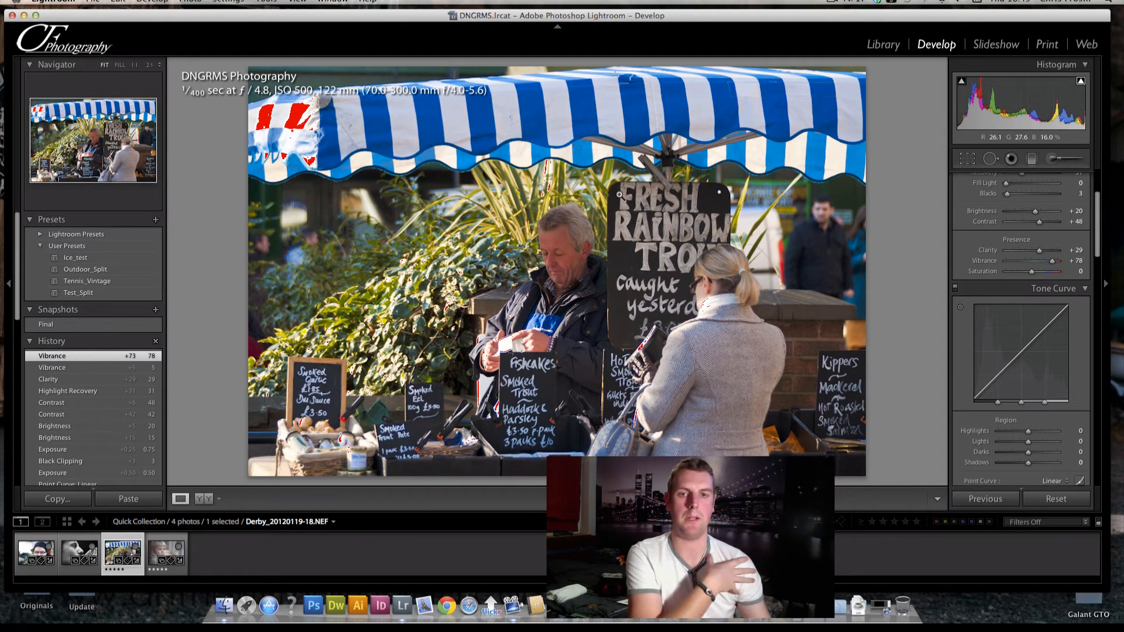
{"action": "left_click_drag", "start_coordinate": [1052, 261], "coordinate": [1031, 263]}
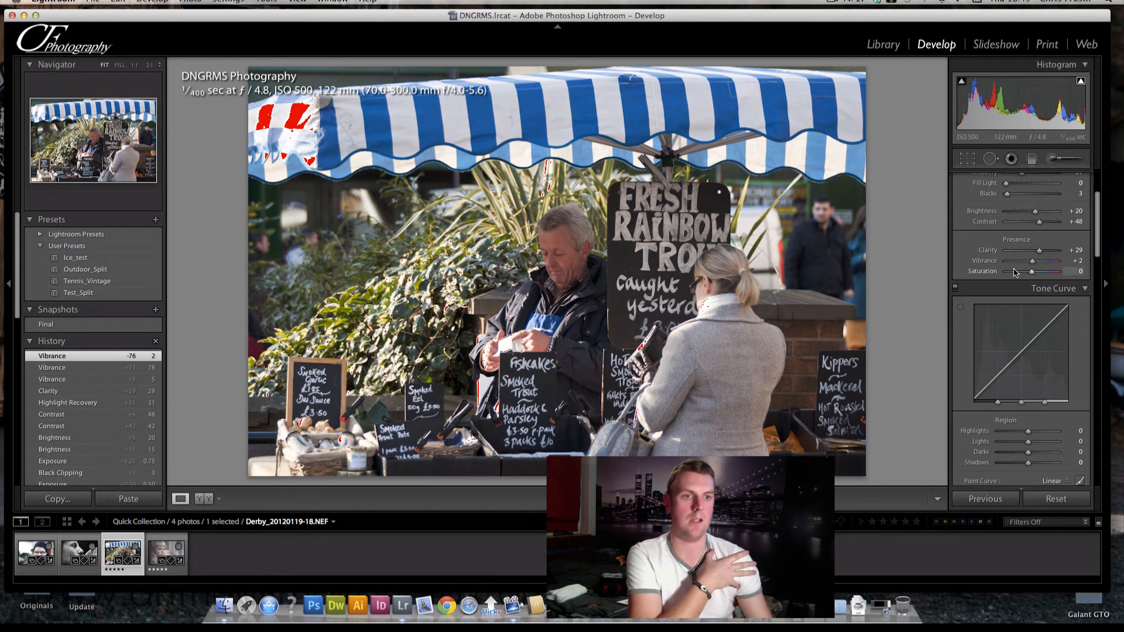
{"action": "left_click_drag", "start_coordinate": [1031, 274], "coordinate": [1057, 274]}
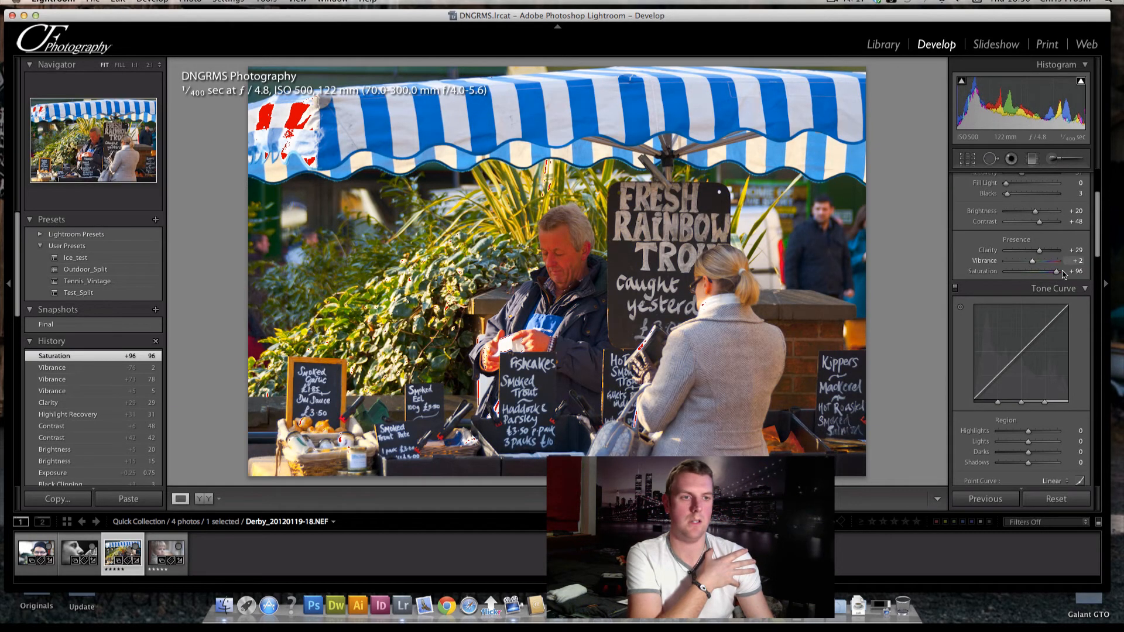
{"action": "left_click_drag", "start_coordinate": [1040, 272], "coordinate": [1032, 273]}
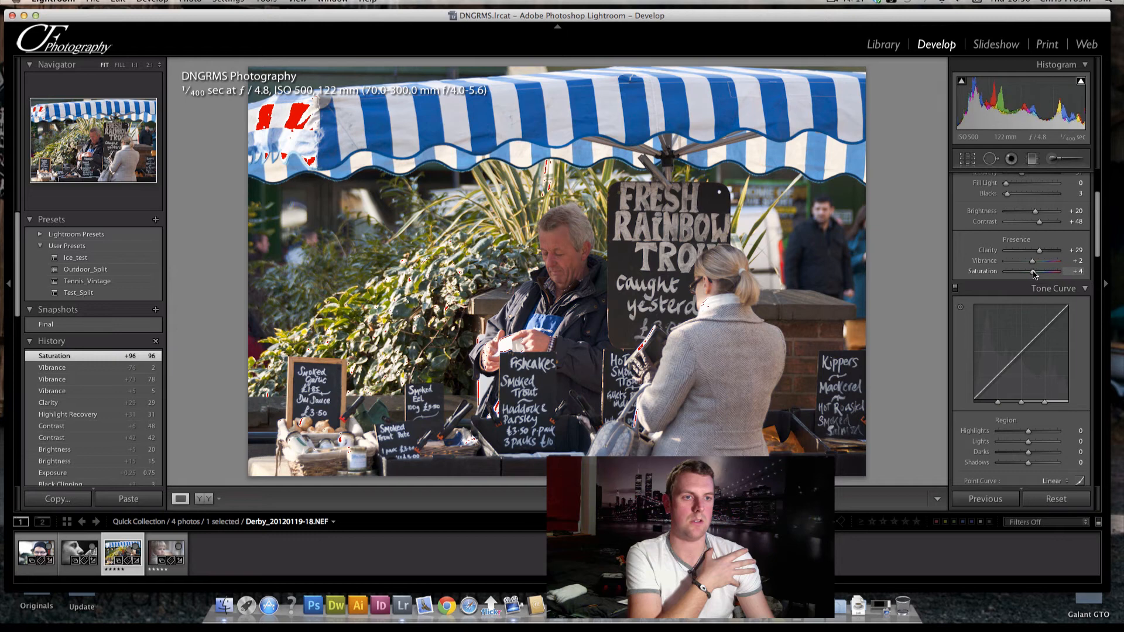
{"action": "double_click", "coordinate": [1033, 273]}
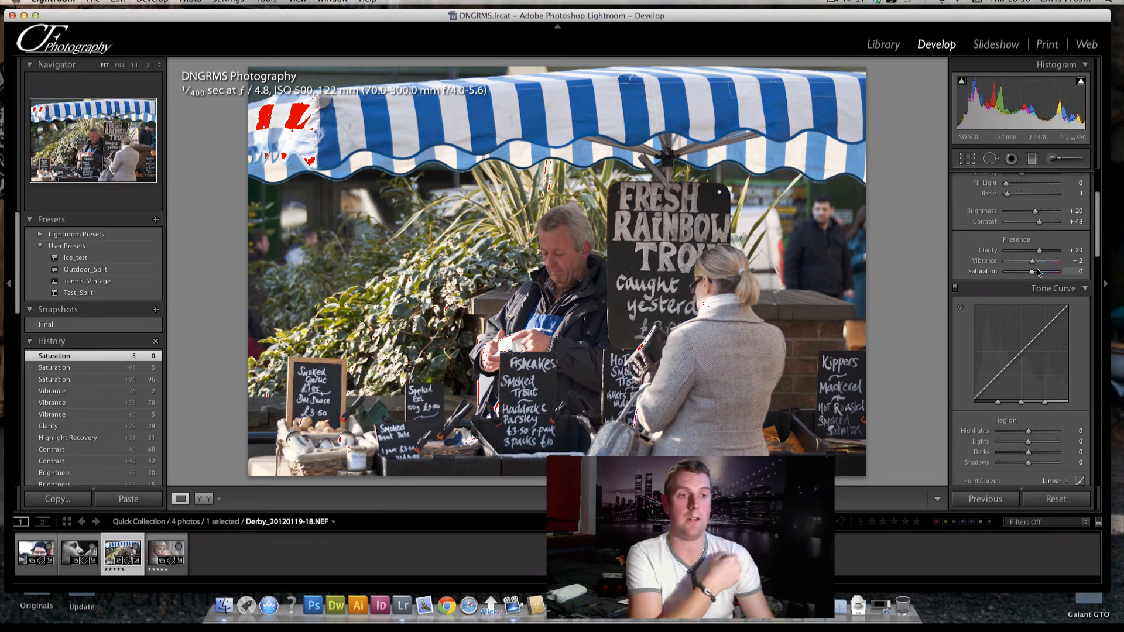
Set the market stall photo's vibrance to +68 and saturation to +11
{"action": "left_click_drag", "start_coordinate": [1032, 262], "coordinate": [1049, 264]}
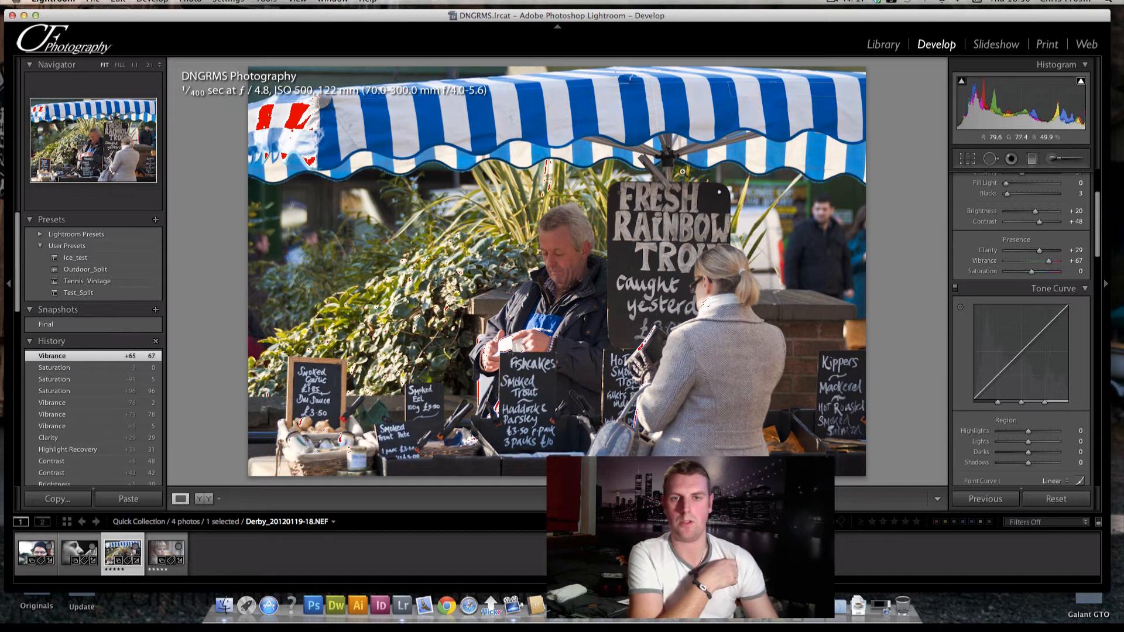
{"action": "left_click", "coordinate": [1050, 263]}
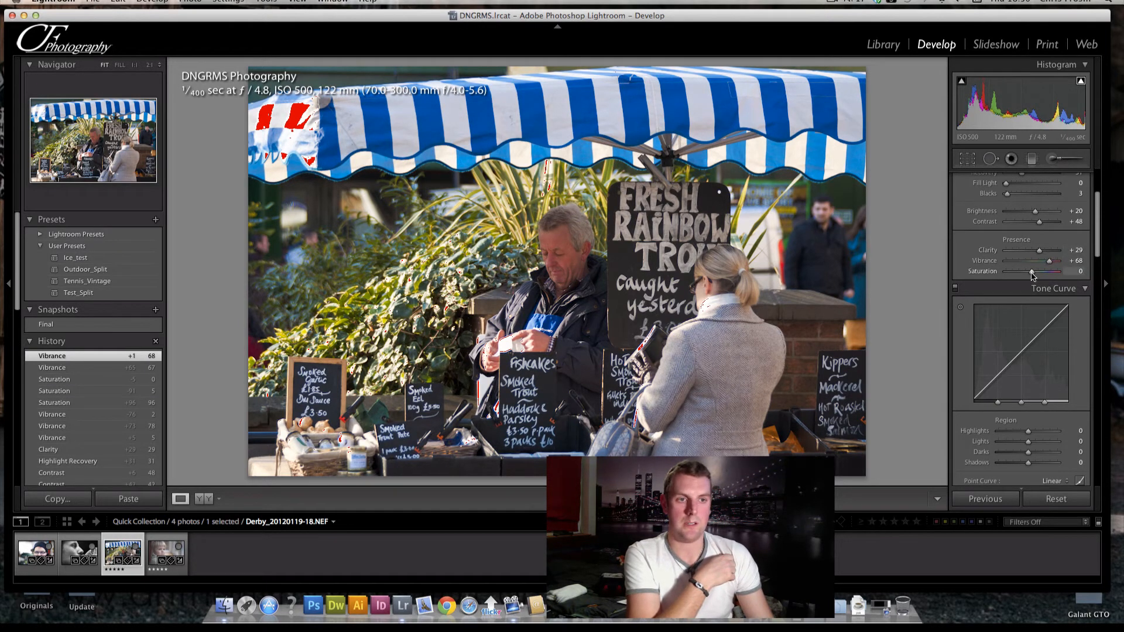
{"action": "left_click_drag", "start_coordinate": [1033, 275], "coordinate": [1033, 275]}
Try the Strong Contrast point curve on the market stall photo and switch it to Medium Contrast
{"action": "scroll", "coordinate": [1019, 281], "scroll_direction": "down", "scroll_amount": 5}
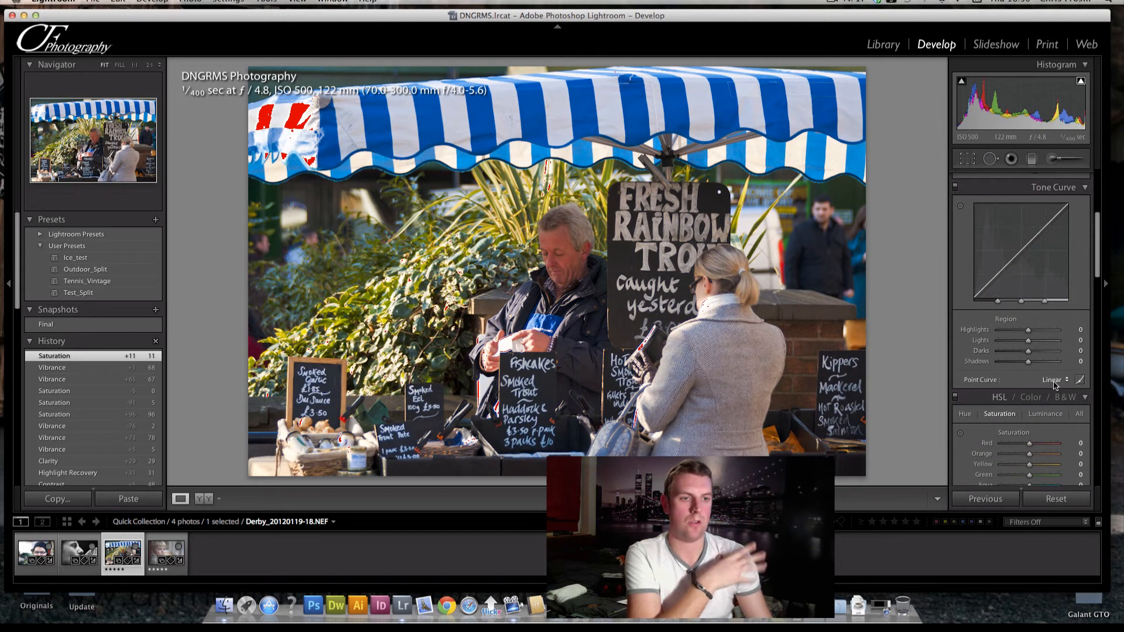
{"action": "left_click", "coordinate": [1054, 380]}
{"action": "left_click", "coordinate": [1045, 401]}
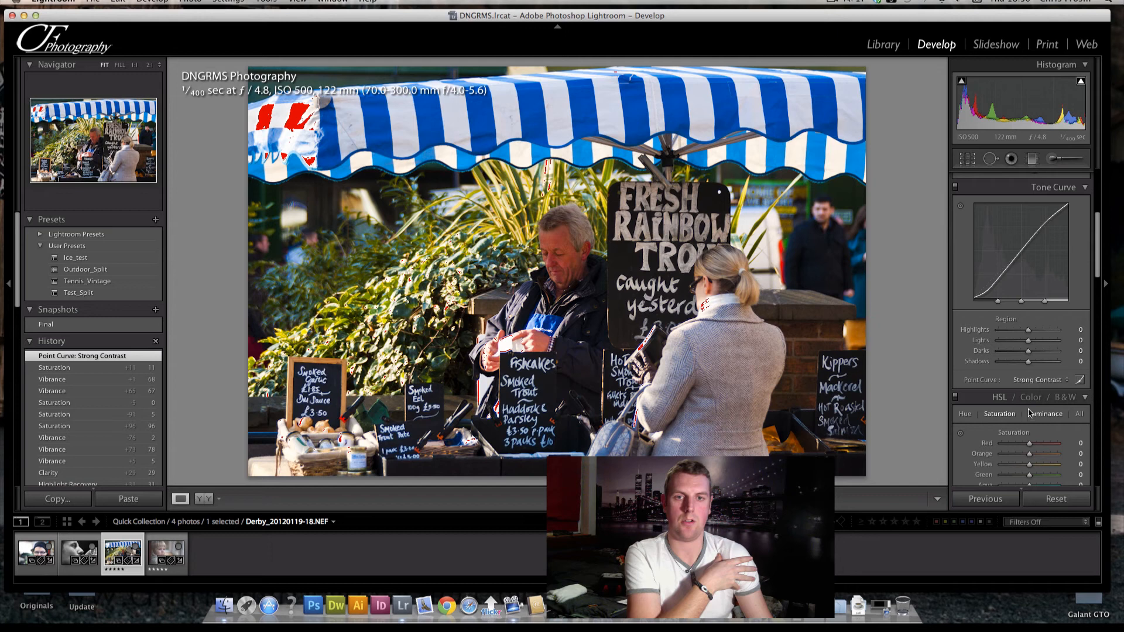
{"action": "left_click", "coordinate": [1047, 379]}
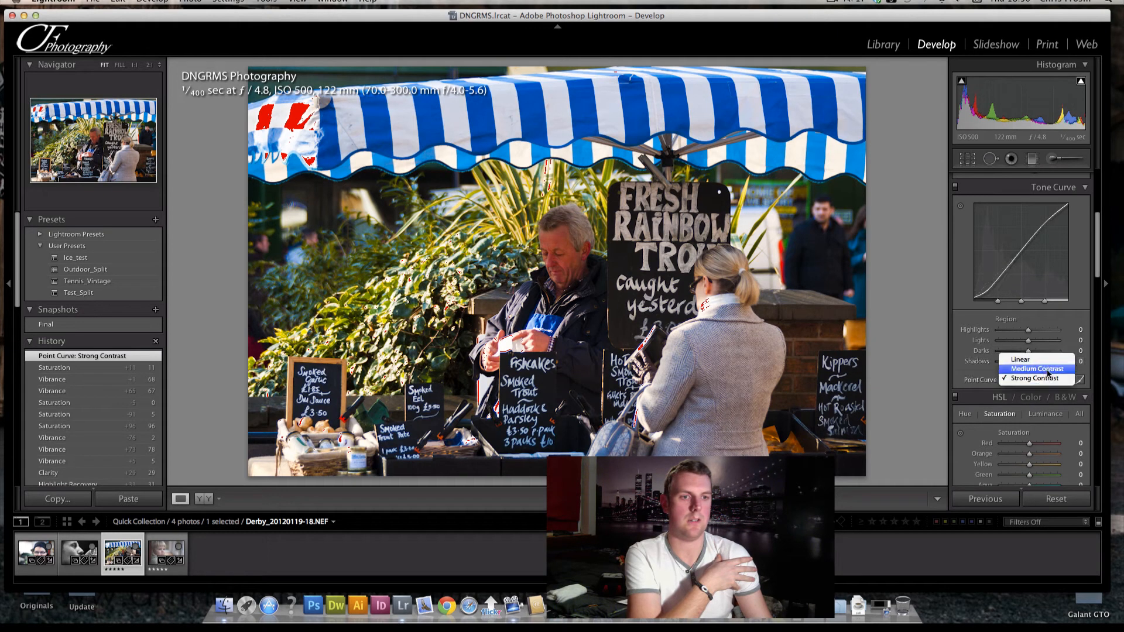
{"action": "left_click", "coordinate": [1048, 370]}
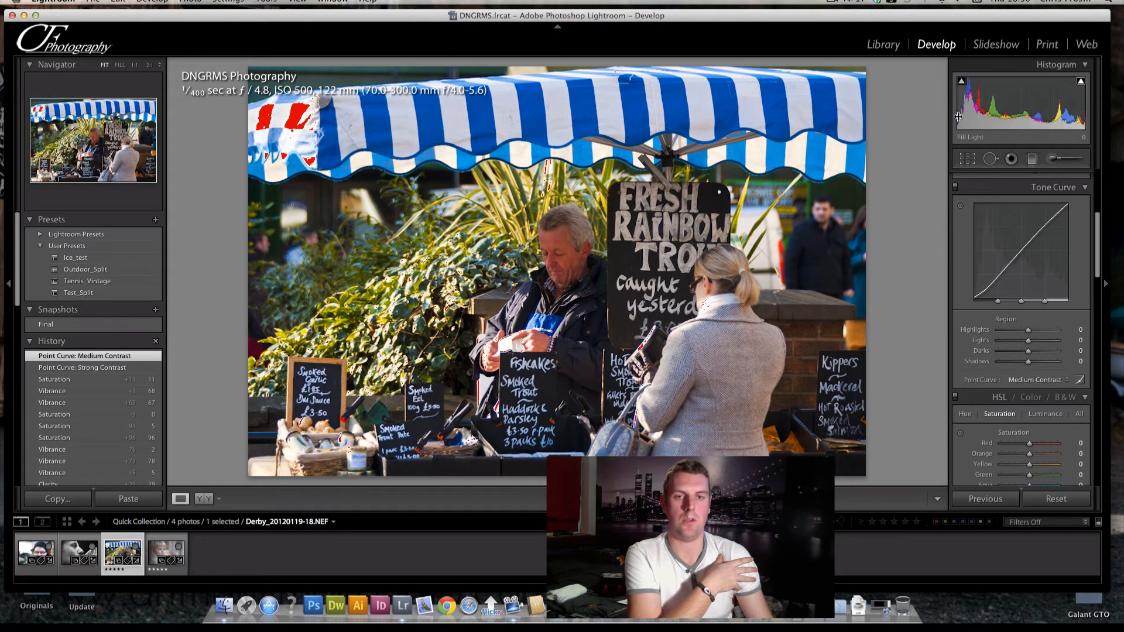
{"action": "scroll", "coordinate": [1098, 293], "scroll_direction": "down", "scroll_amount": 4}
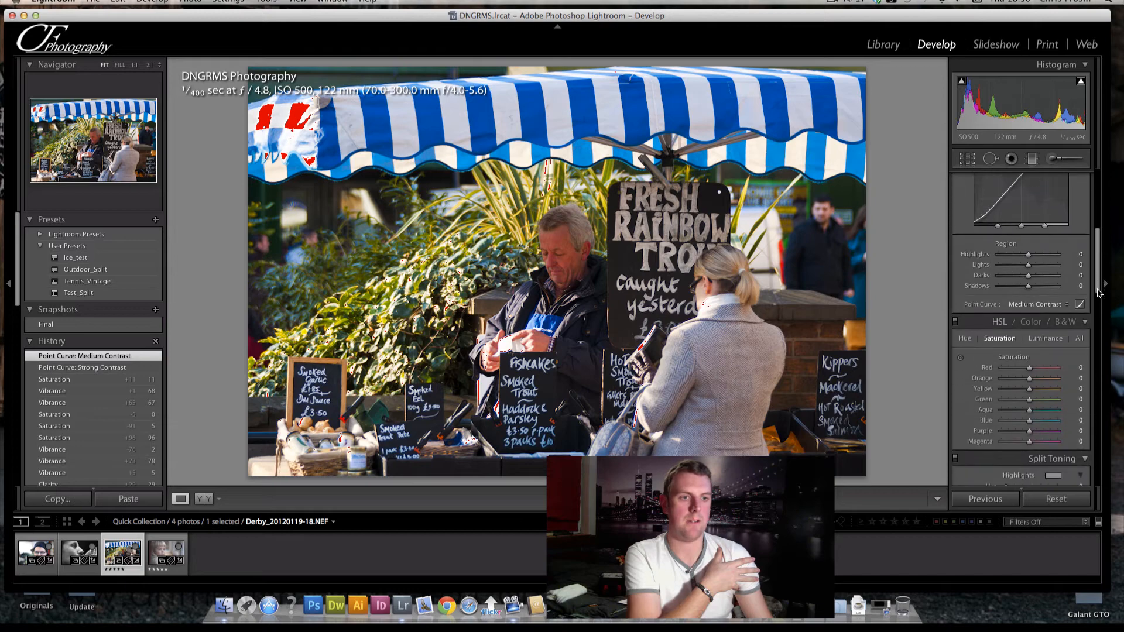
Centre the detail preview on the stallholder's face and set the sharpening amount to 49
{"action": "scroll", "coordinate": [1098, 293], "scroll_direction": "down", "scroll_amount": 10}
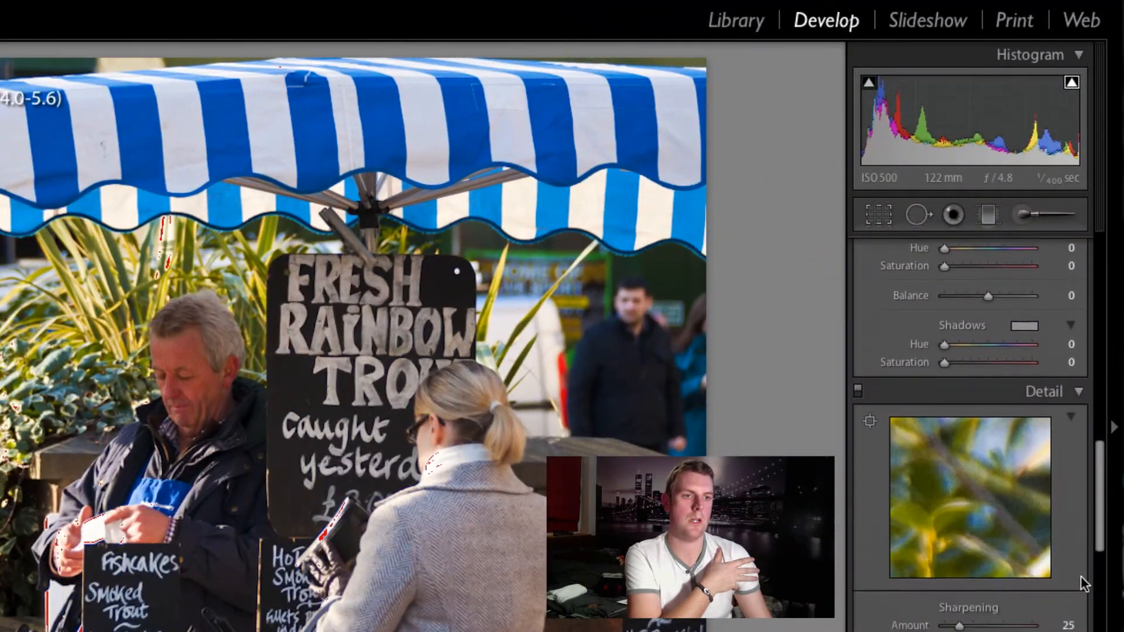
{"action": "scroll", "coordinate": [1080, 576], "scroll_direction": "down", "scroll_amount": 3}
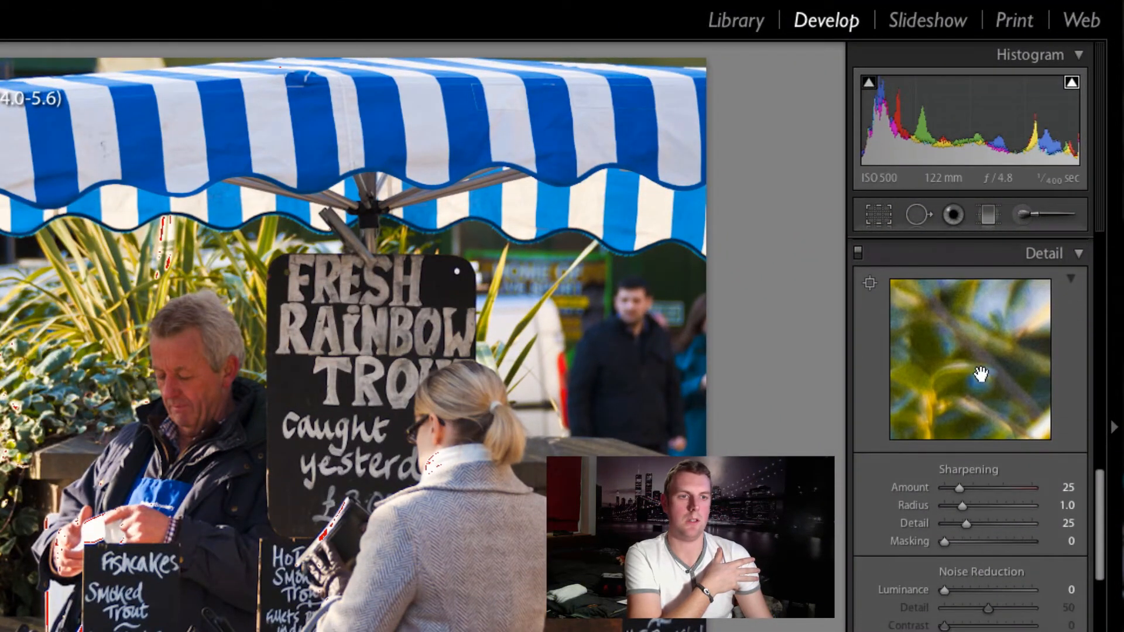
{"action": "left_click_drag", "start_coordinate": [981, 375], "coordinate": [915, 311]}
{"action": "left_click", "coordinate": [870, 283]}
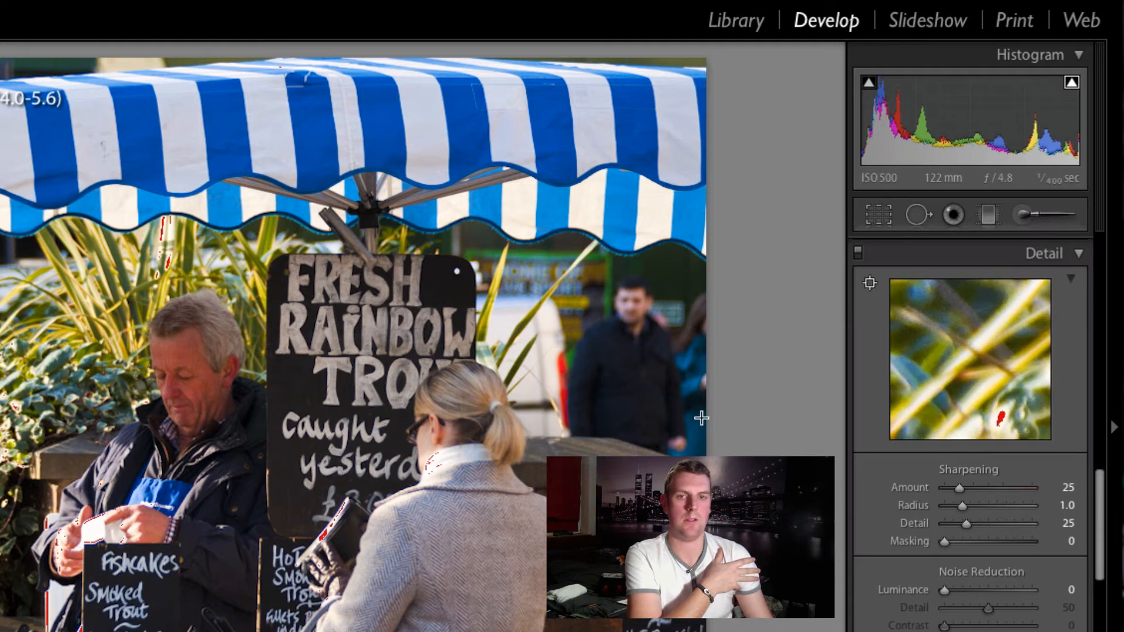
{"action": "left_click", "coordinate": [180, 381]}
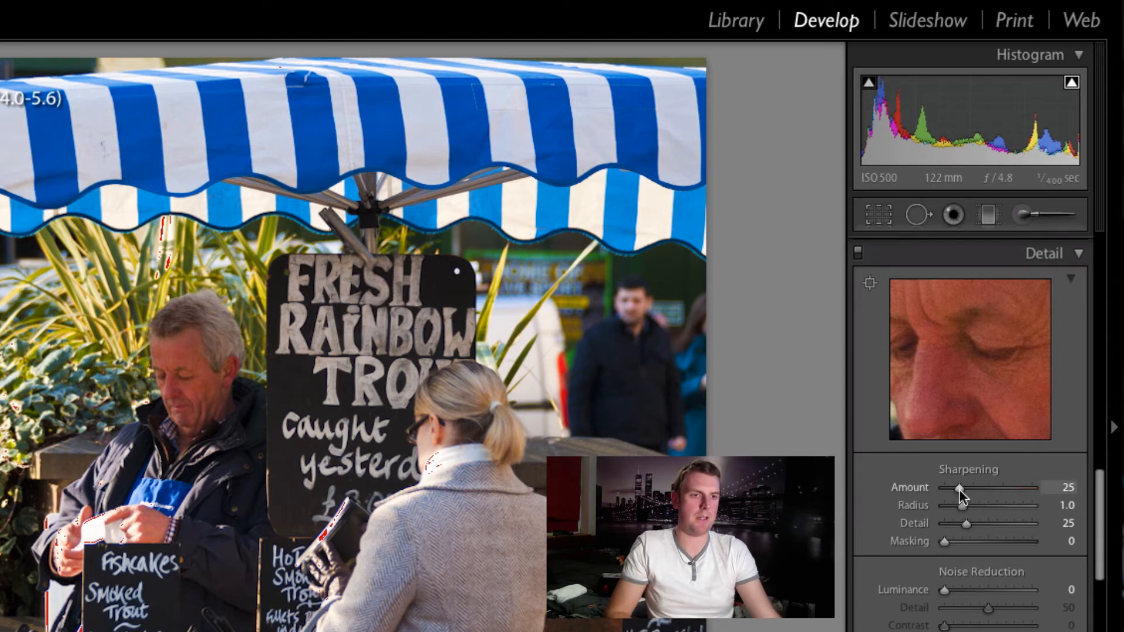
{"action": "mouse_move", "coordinate": [960, 490]}
{"action": "left_mouse_down"}
{"action": "mouse_move", "coordinate": [1014, 490]}
{"action": "mouse_move", "coordinate": [961, 491]}
{"action": "mouse_move", "coordinate": [972, 491]}
{"action": "left_mouse_up"}
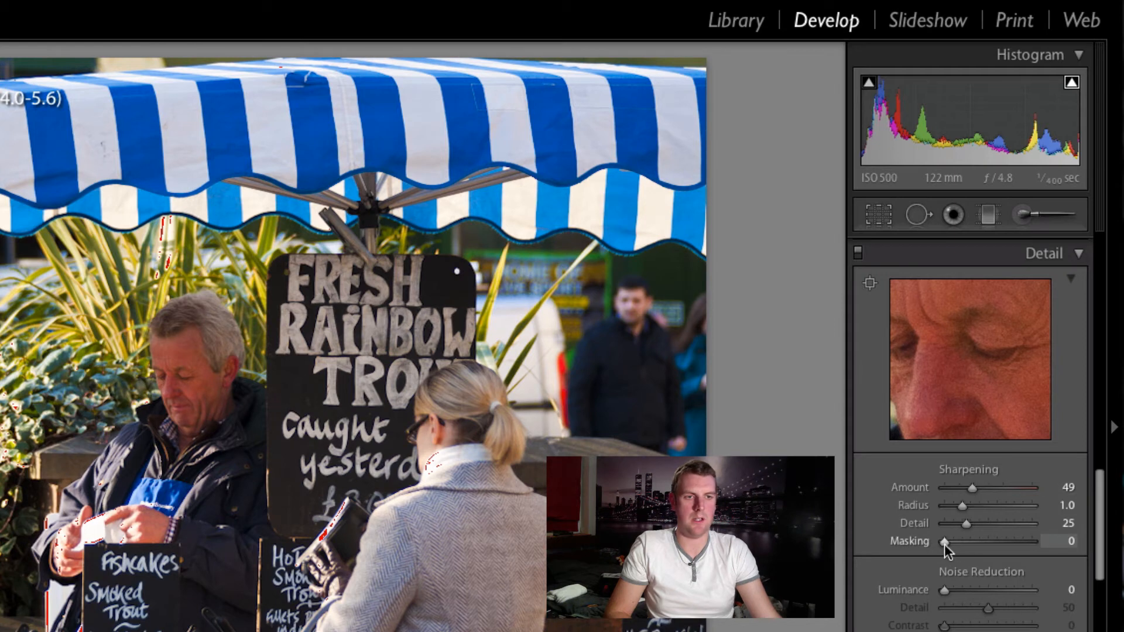
Set the sharpening masking to 84 using the mask preview, and the luminance noise reduction to 12
{"action": "left_click_drag", "start_coordinate": [943, 543], "coordinate": [1014, 546]}
{"action": "key", "text": "alt"}
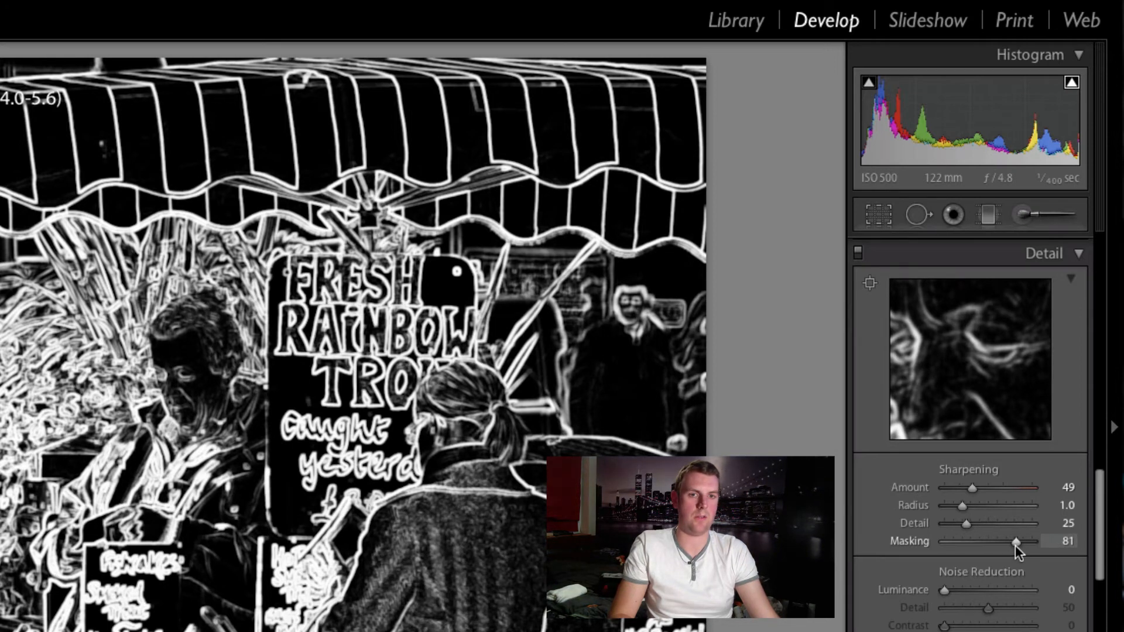
{"action": "left_click_drag", "start_coordinate": [1015, 545], "coordinate": [1017, 544]}
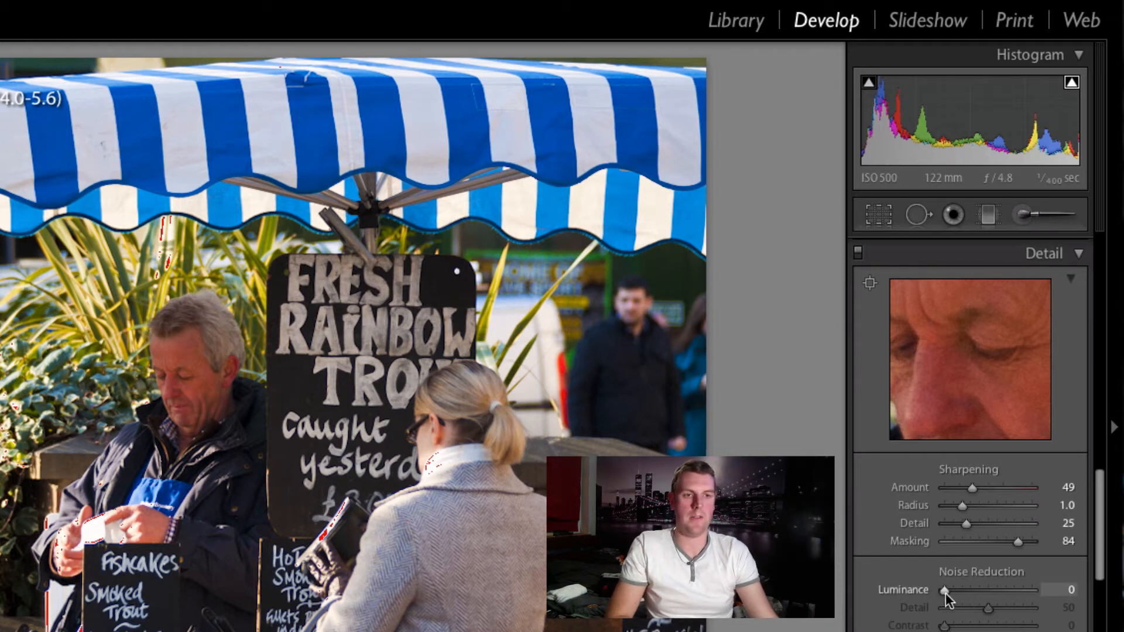
{"action": "left_click_drag", "start_coordinate": [944, 591], "coordinate": [954, 593]}
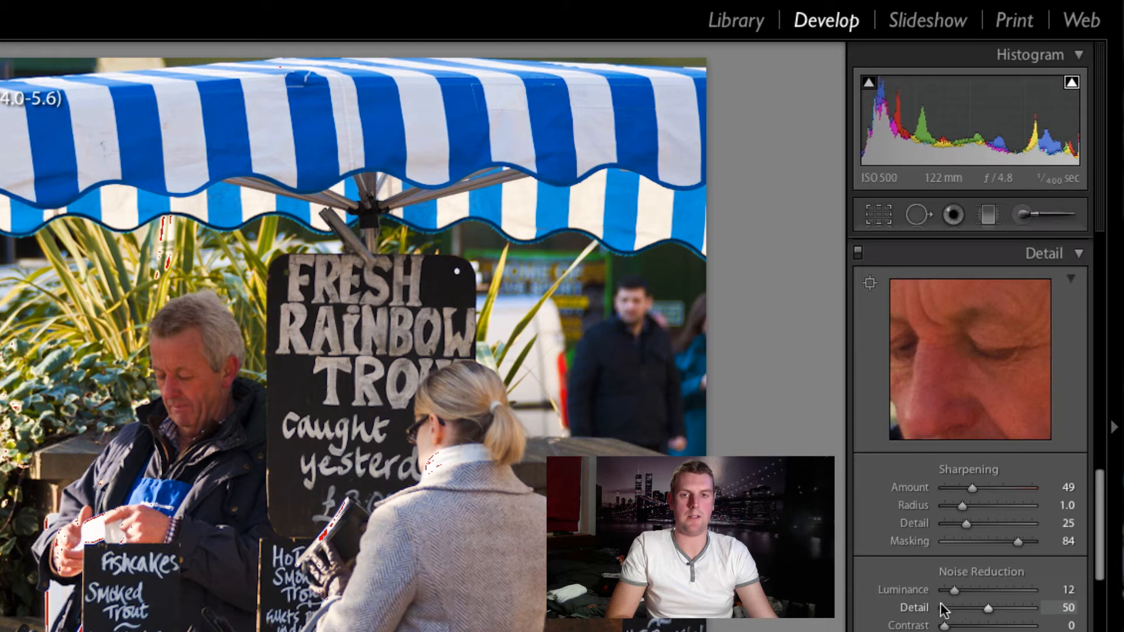
Enable lens profile corrections on the market stall photo, switching them off and on again to compare
{"action": "scroll", "coordinate": [1103, 517], "scroll_direction": "up", "scroll_amount": 5}
{"action": "left_click_drag", "start_coordinate": [1100, 510], "coordinate": [1100, 631]}
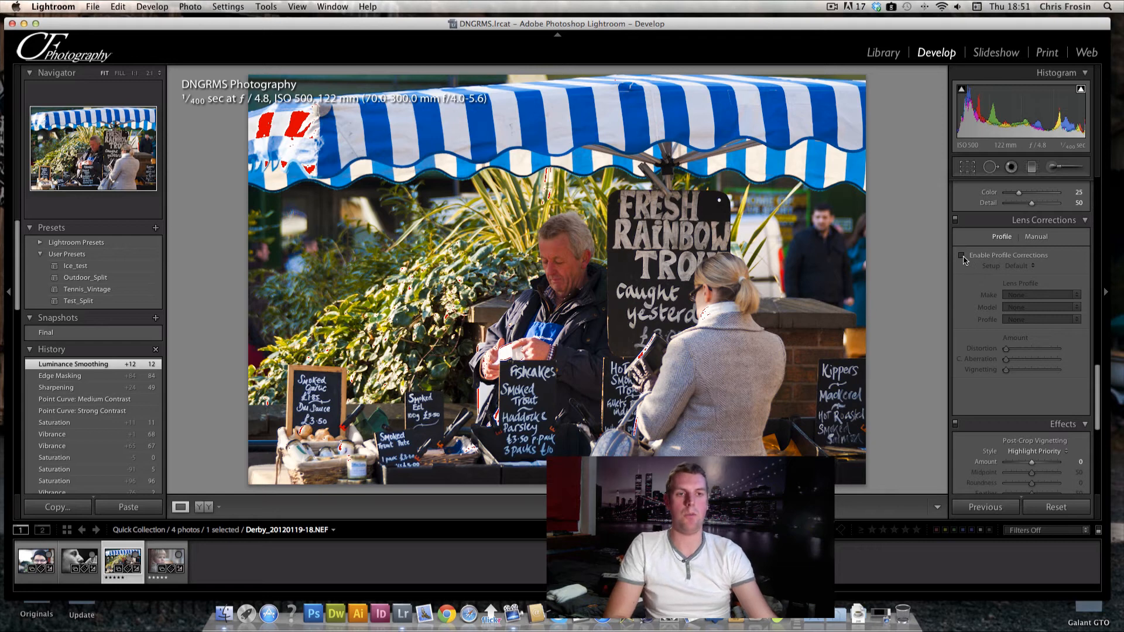
{"action": "left_click", "coordinate": [961, 255]}
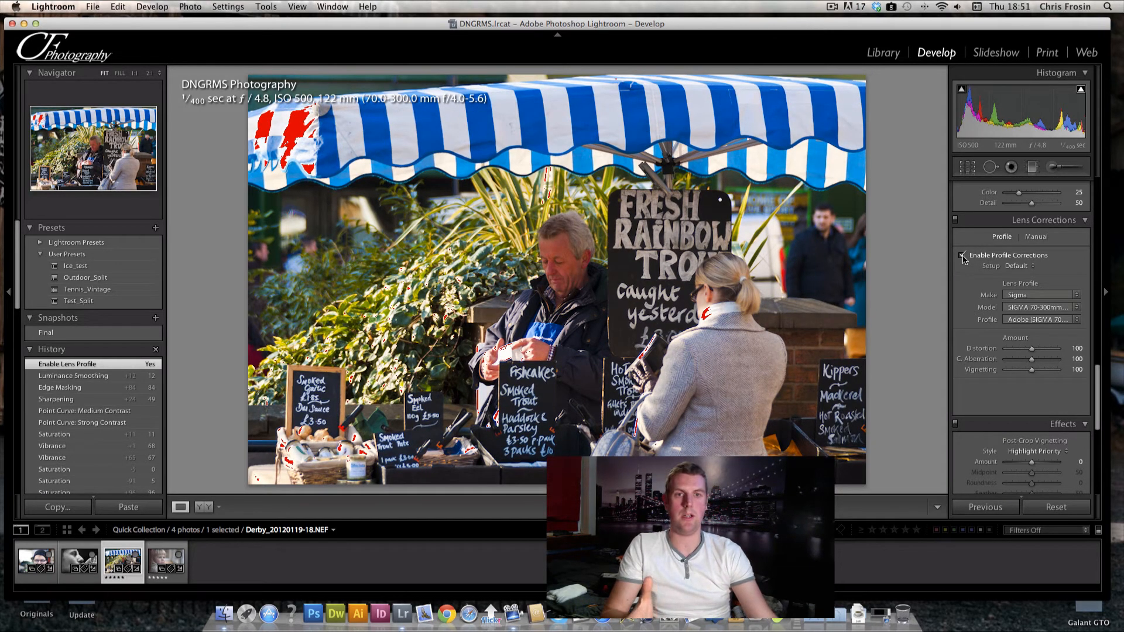
{"action": "left_click", "coordinate": [962, 256]}
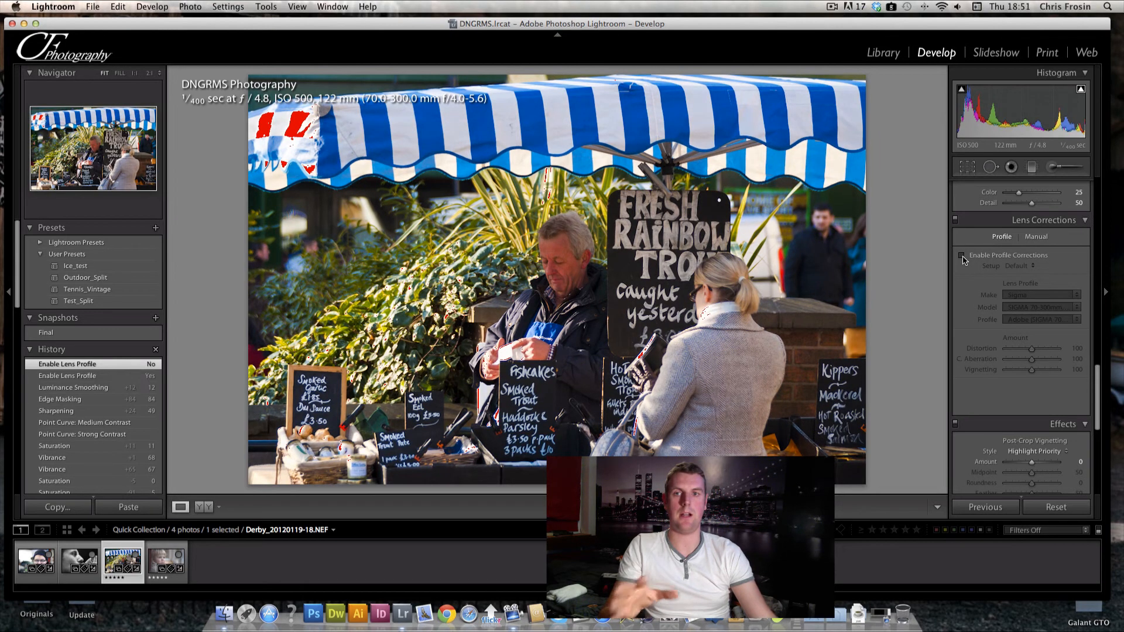
{"action": "left_click", "coordinate": [962, 256]}
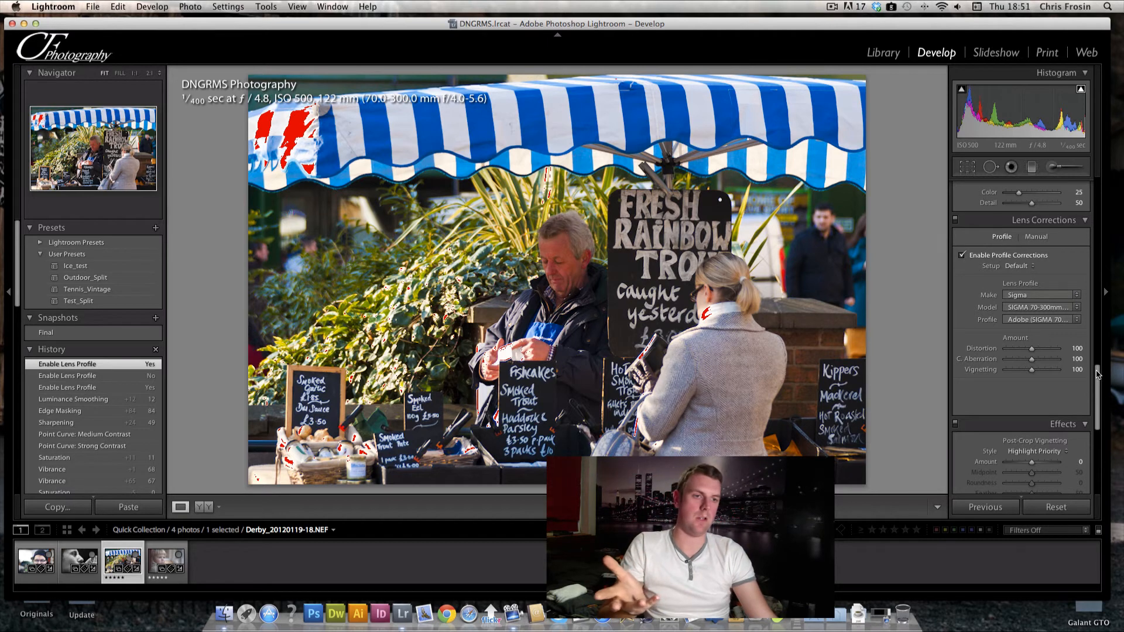
Turn off the highlight clipping overlay and compare the market stall photo with its unedited version
{"action": "scroll", "coordinate": [1096, 384], "scroll_direction": "up", "scroll_amount": 3}
{"action": "scroll", "coordinate": [1096, 383], "scroll_direction": "up", "scroll_amount": 10}
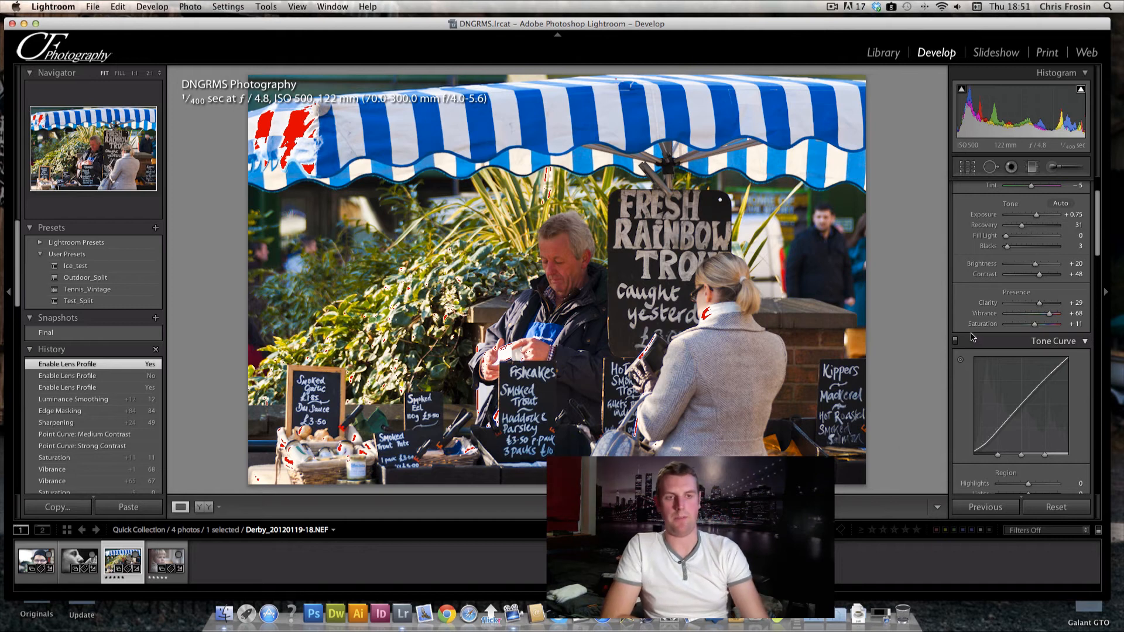
{"action": "left_click", "coordinate": [1081, 89]}
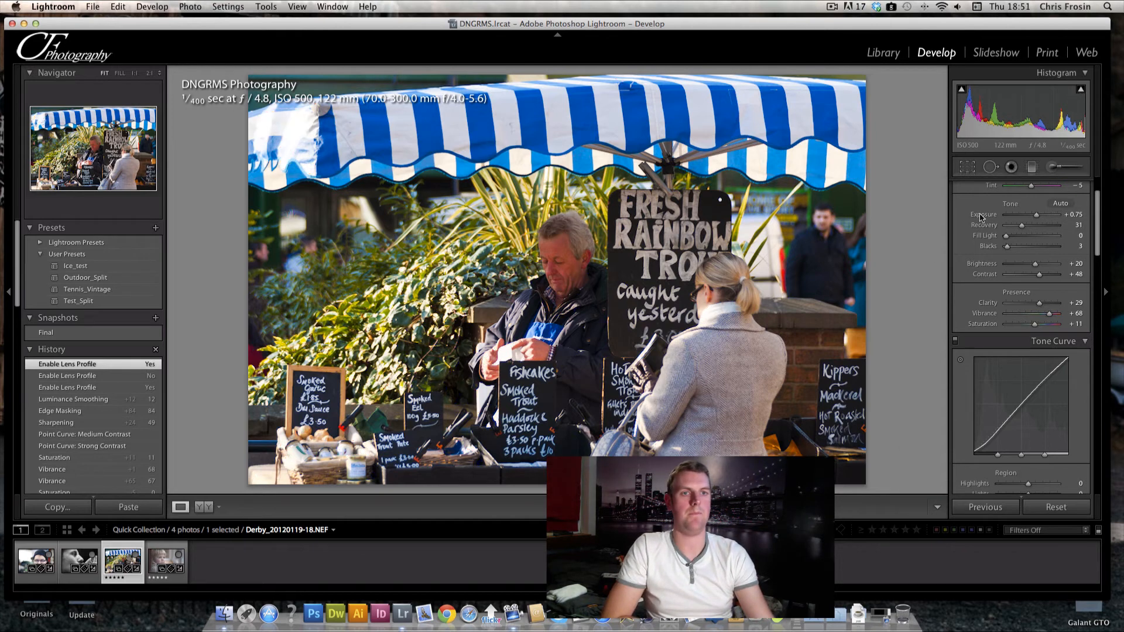
{"action": "key", "text": "backslash"}
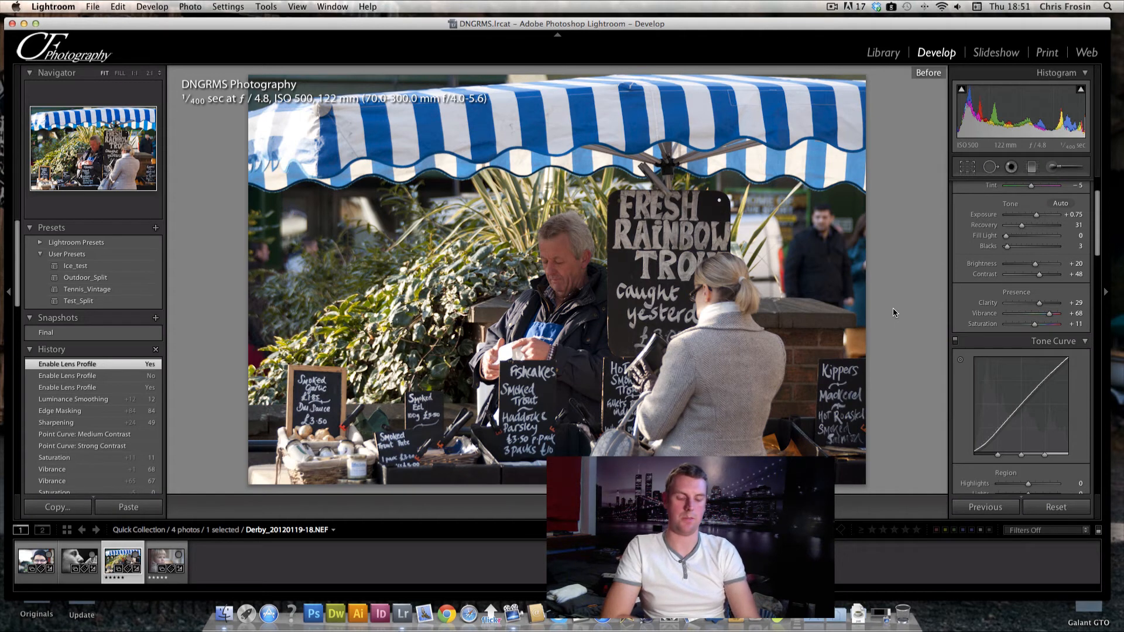
{"action": "key", "text": "backslash"}
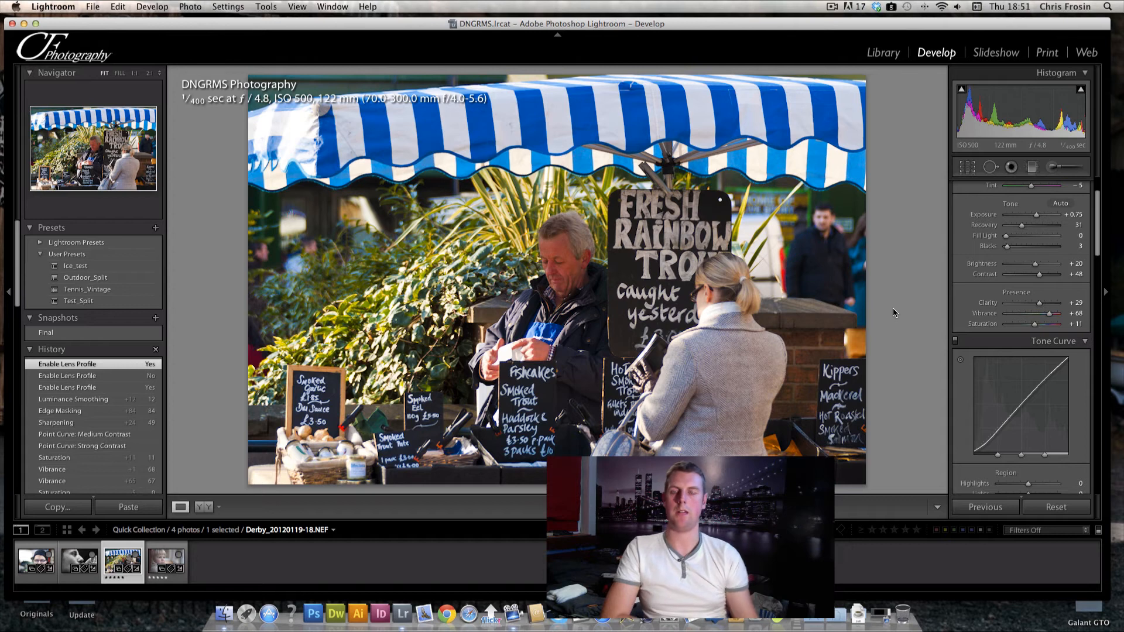
Select the portrait of the child by the window, Views through.NEF, for editing
{"action": "left_click", "coordinate": [166, 561]}
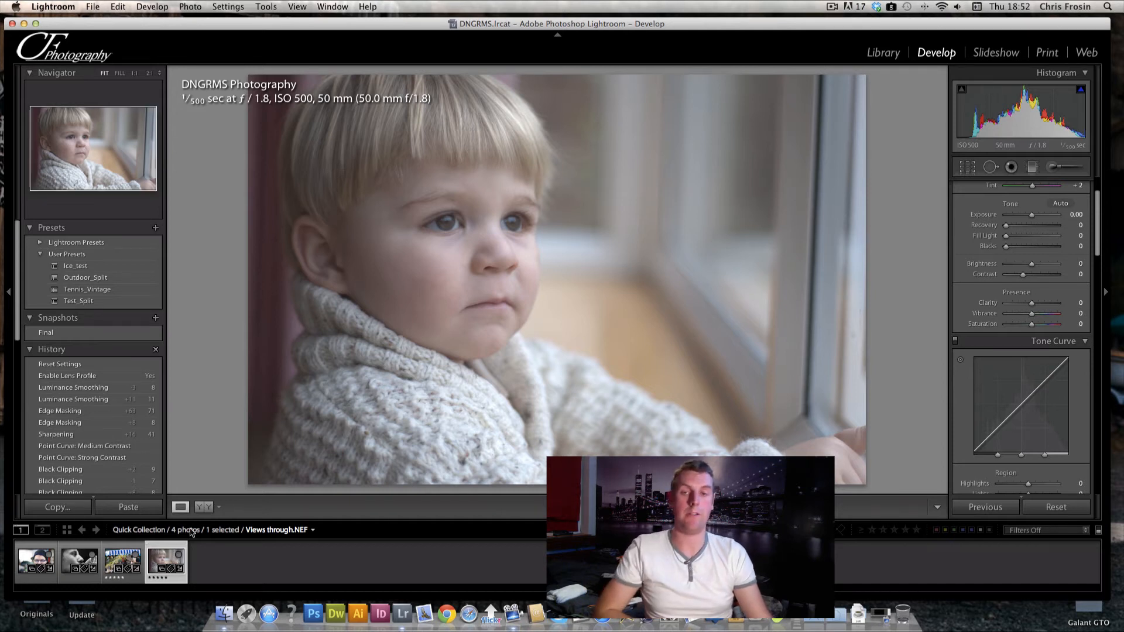
{"action": "left_click", "coordinate": [255, 568]}
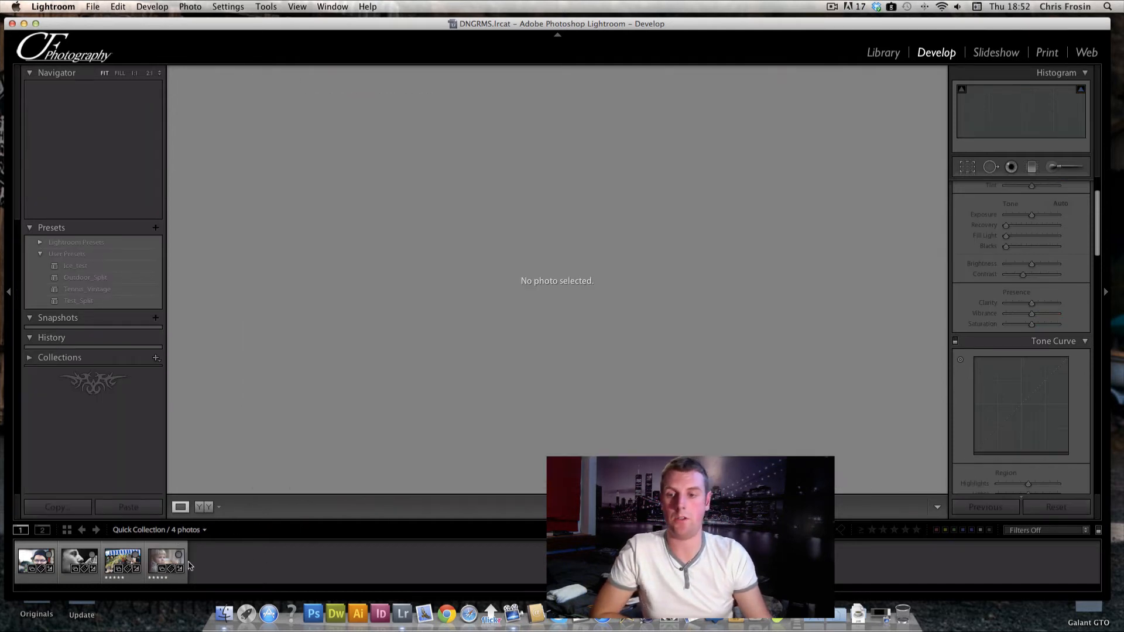
{"action": "left_click", "coordinate": [186, 565]}
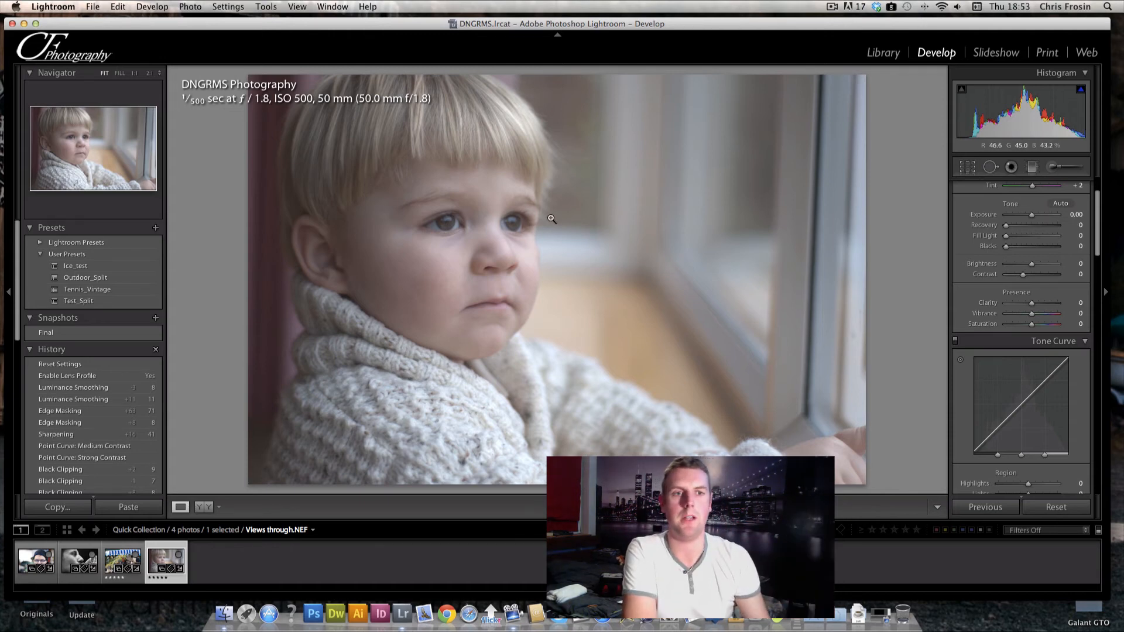
Examine the child's eyes, nose and cheeks up close, and return to the full view of the portrait
{"action": "left_click", "coordinate": [446, 217]}
{"action": "left_click_drag", "start_coordinate": [587, 334], "coordinate": [548, 273]}
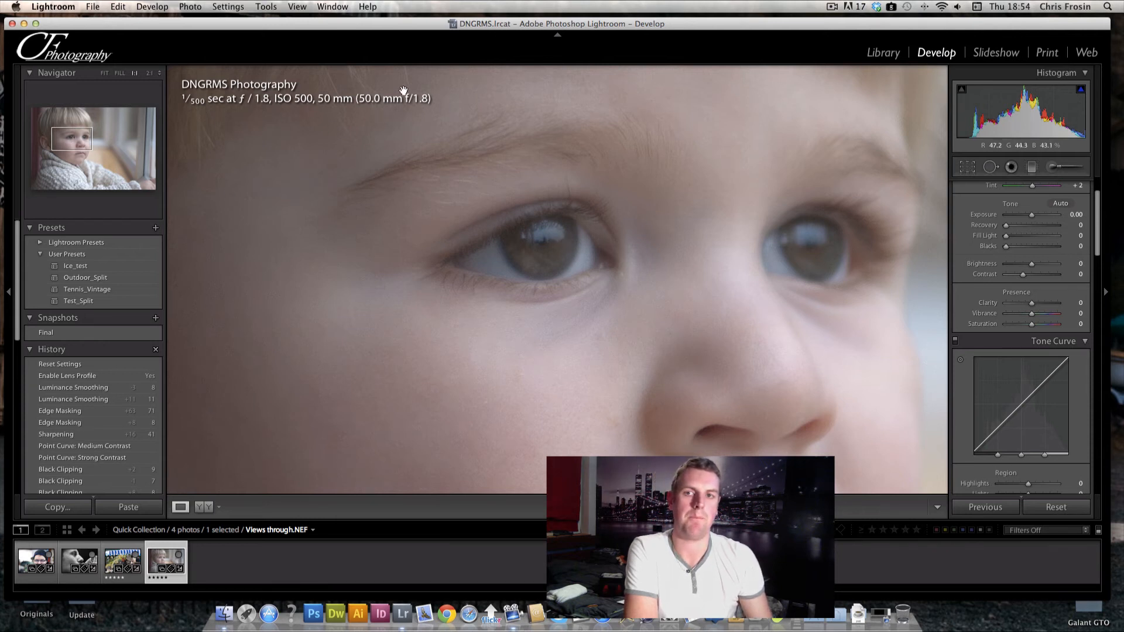
{"action": "left_click_drag", "start_coordinate": [568, 264], "coordinate": [434, 138]}
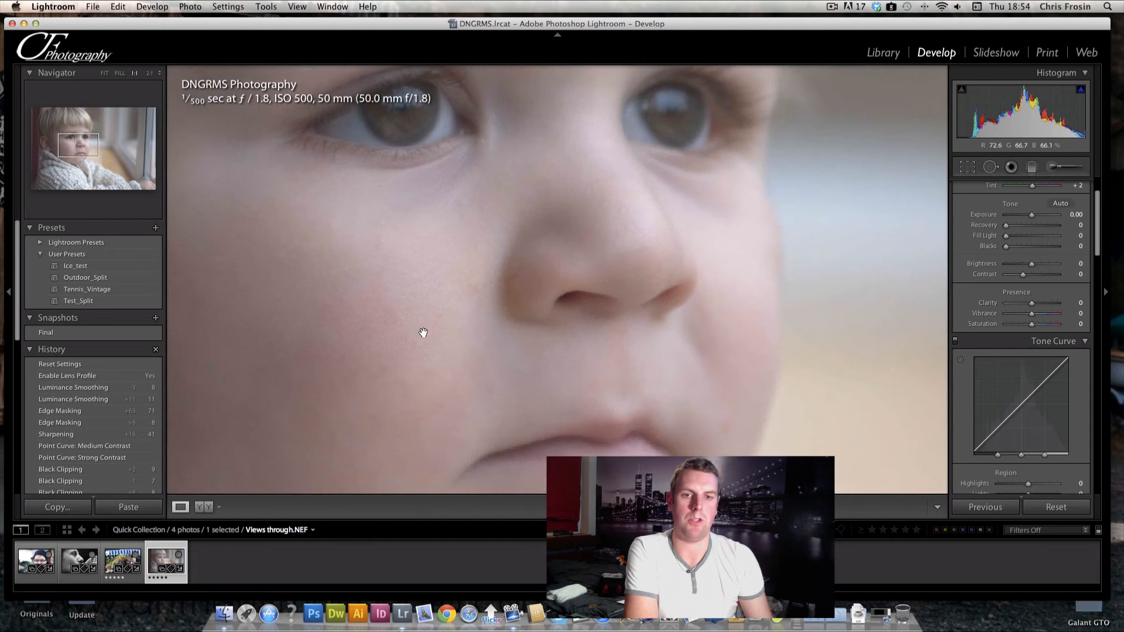
{"action": "left_click_drag", "start_coordinate": [423, 336], "coordinate": [431, 361]}
{"action": "left_click_drag", "start_coordinate": [511, 188], "coordinate": [492, 290]}
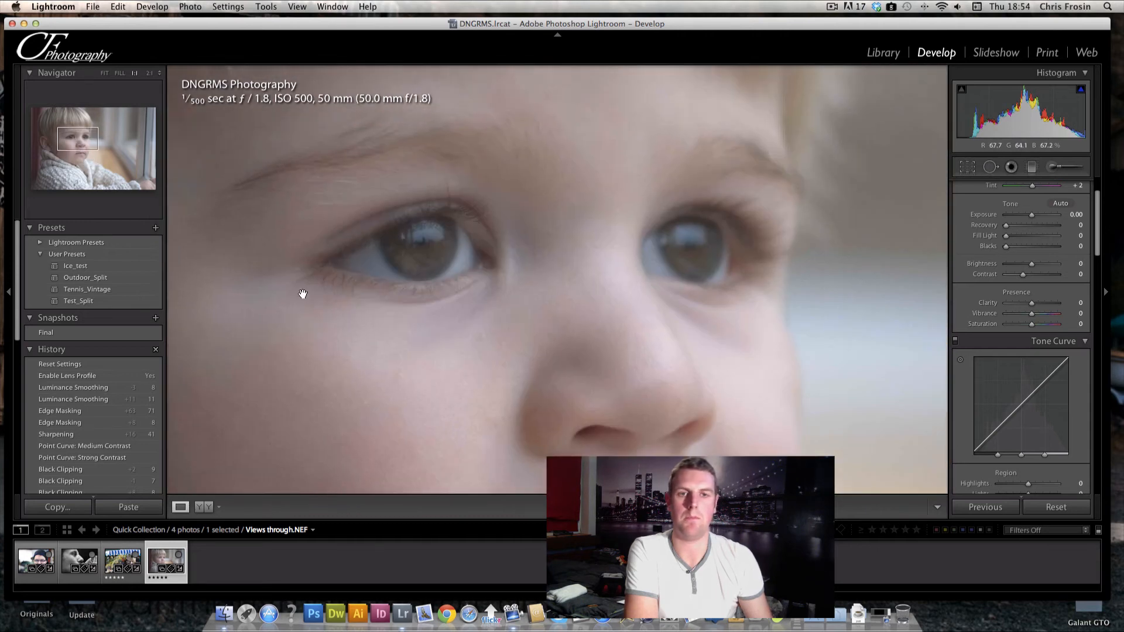
{"action": "left_click", "coordinate": [421, 234]}
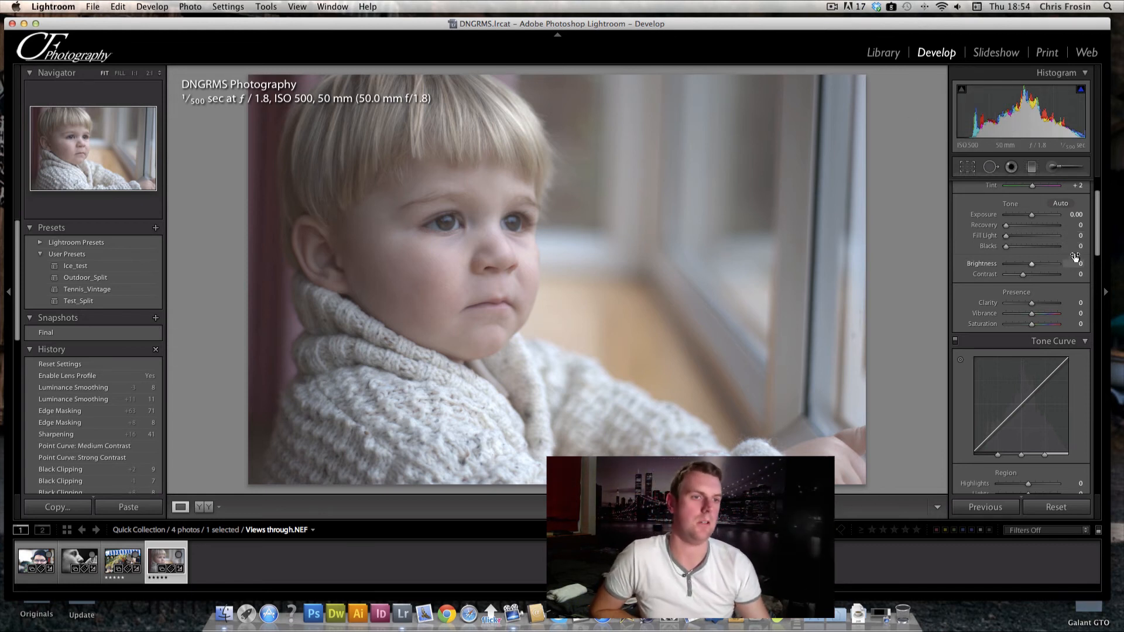
Set the child portrait's blacks to 13, contrast to +46, clarity to +23, vibrance to +24 and saturation to +5
{"action": "scroll", "coordinate": [1030, 263], "scroll_direction": "up", "scroll_amount": 3}
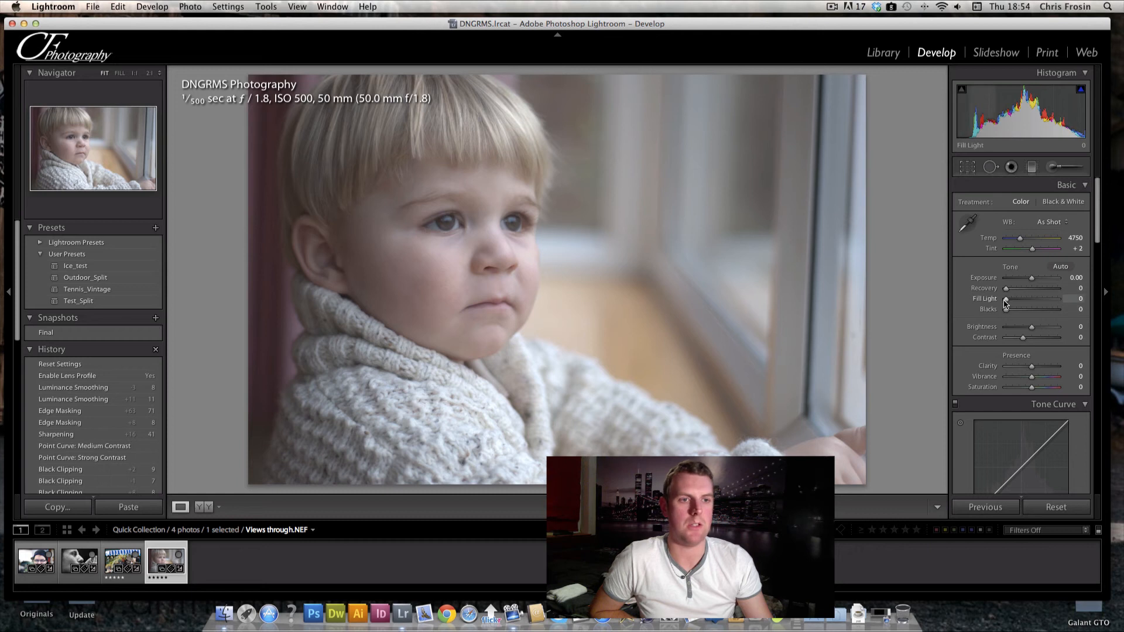
{"action": "left_click_drag", "start_coordinate": [1005, 310], "coordinate": [1013, 316]}
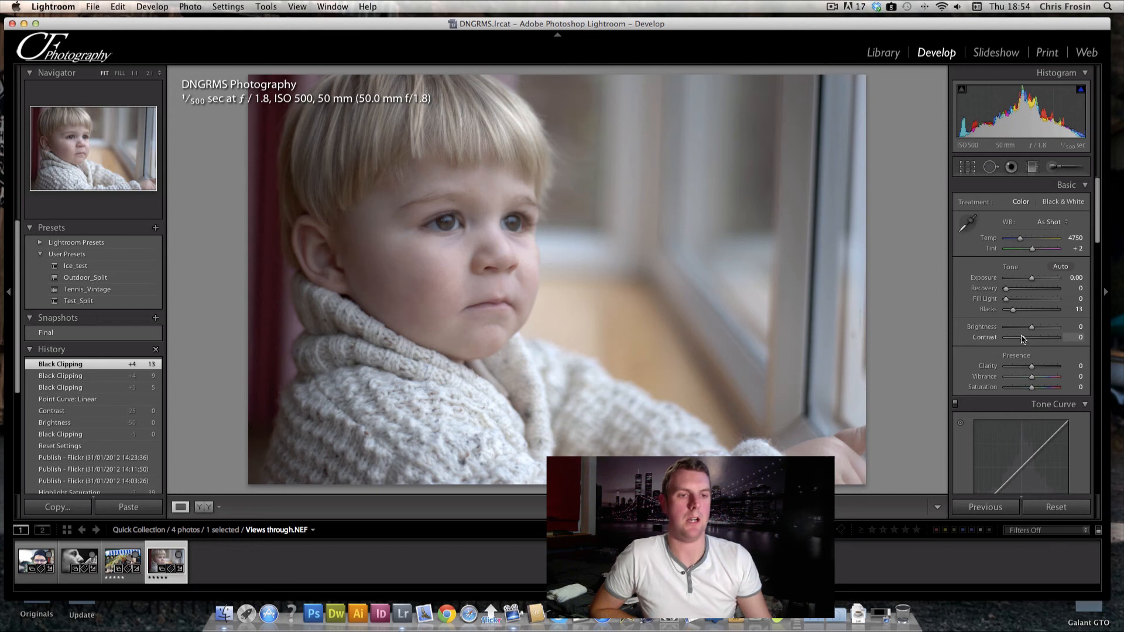
{"action": "left_click_drag", "start_coordinate": [1022, 338], "coordinate": [1037, 381]}
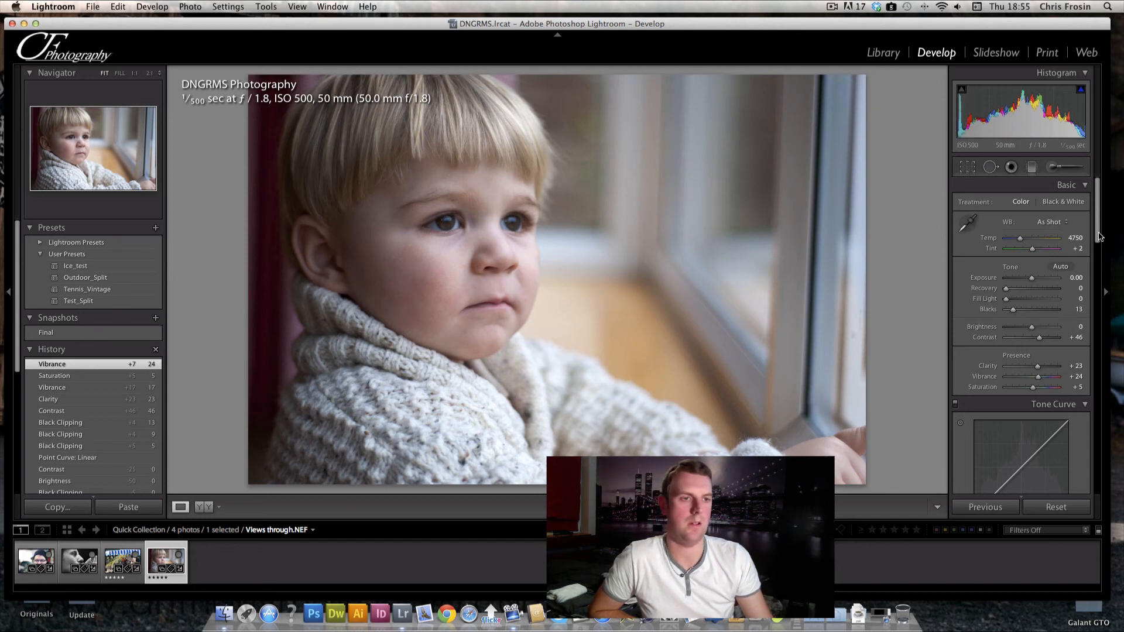
Apply the Medium Contrast point curve to the child portrait
{"action": "scroll", "coordinate": [1099, 248], "scroll_direction": "down", "scroll_amount": 3}
{"action": "scroll", "coordinate": [1098, 248], "scroll_direction": "down", "scroll_amount": 10}
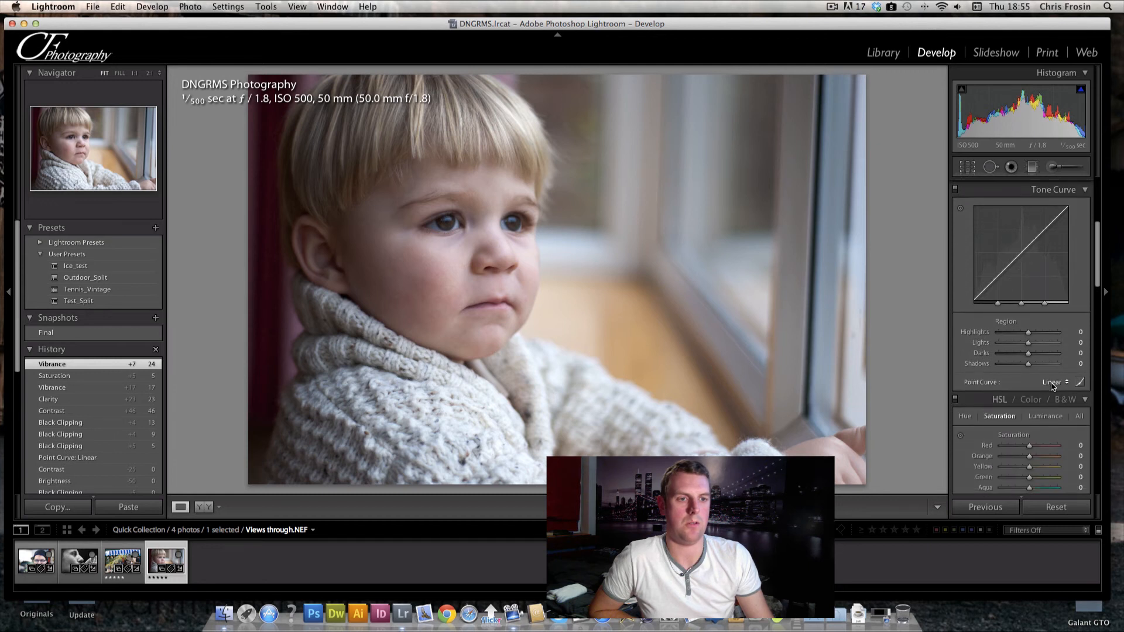
{"action": "left_click", "coordinate": [1052, 381]}
{"action": "left_click", "coordinate": [1066, 390]}
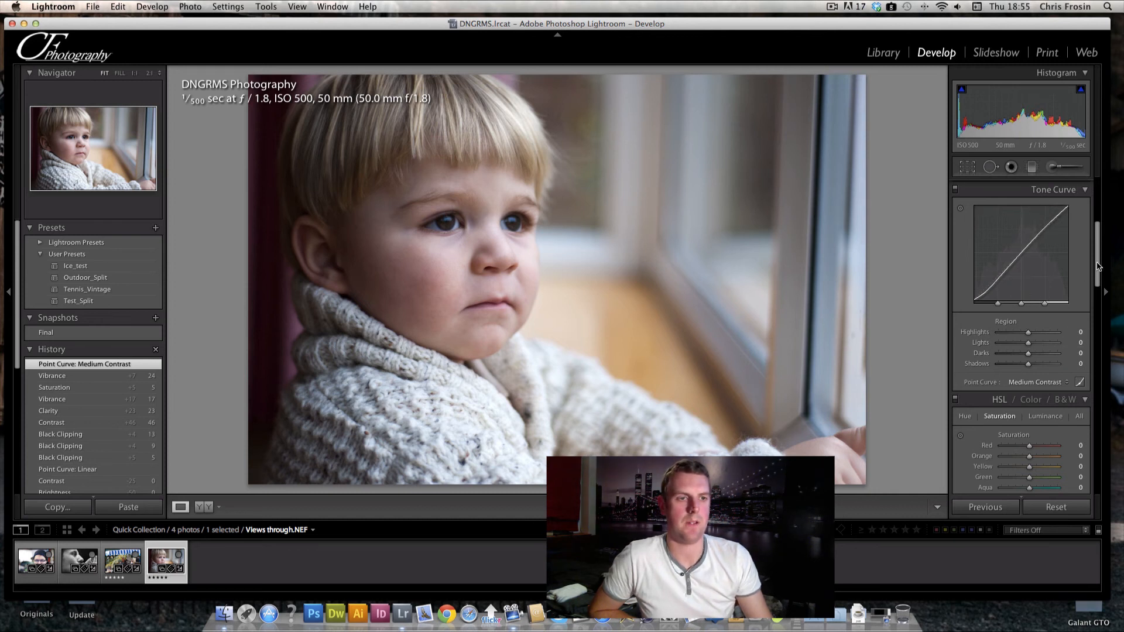
Centre the detail preview on the corner of the child's eye and set the sharpening amount to 39
{"action": "left_click_drag", "start_coordinate": [1098, 266], "coordinate": [1084, 393]}
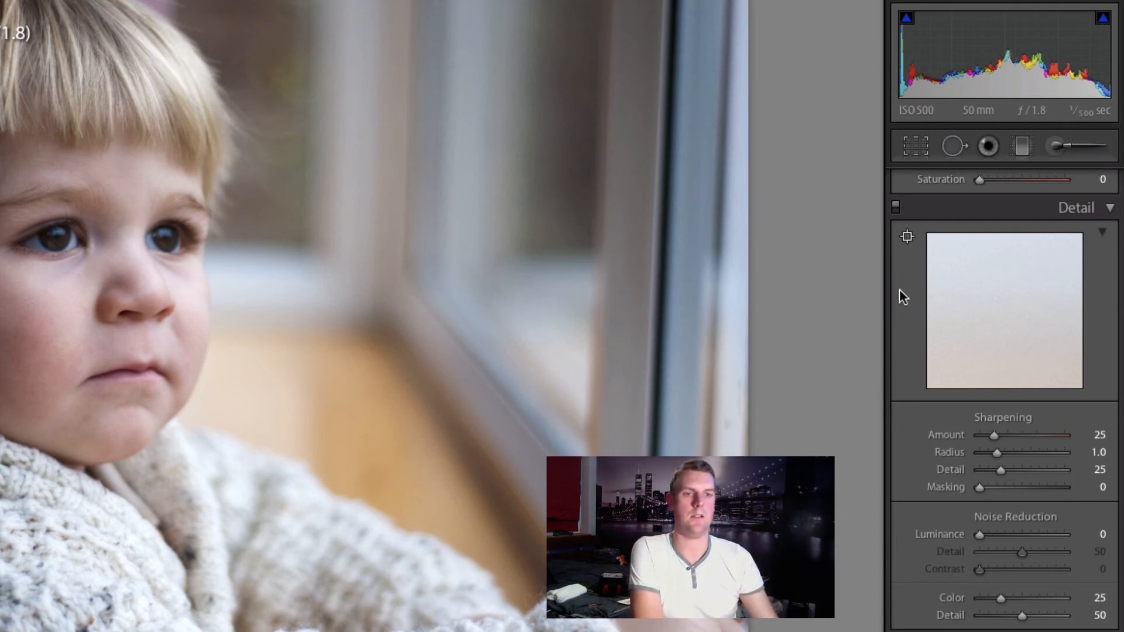
{"action": "left_click", "coordinate": [906, 237]}
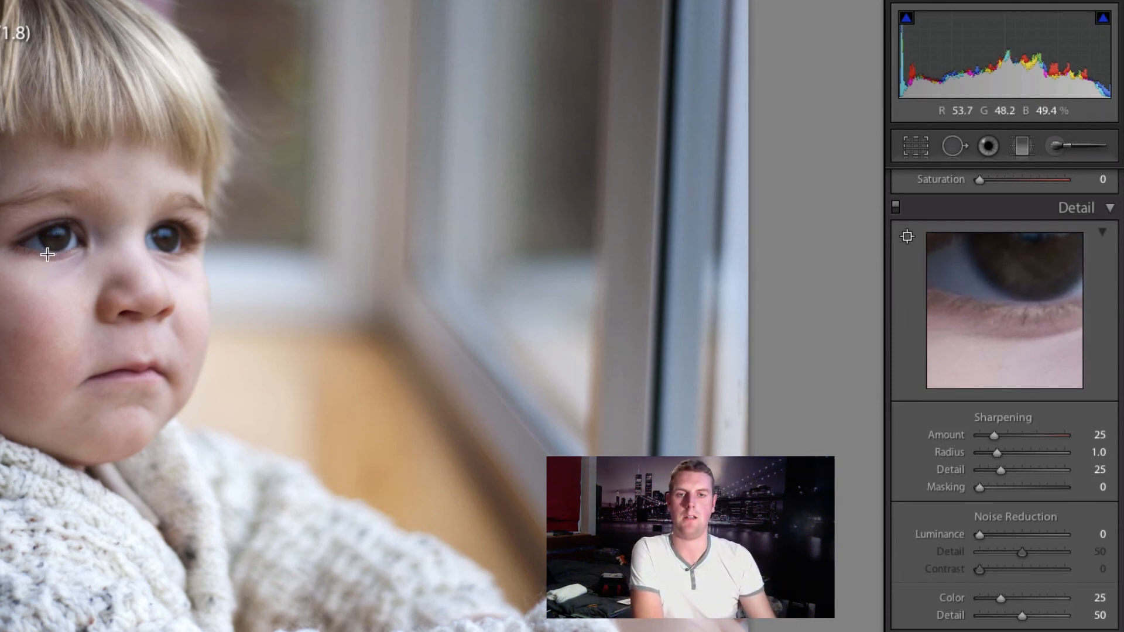
{"action": "left_click", "coordinate": [19, 241]}
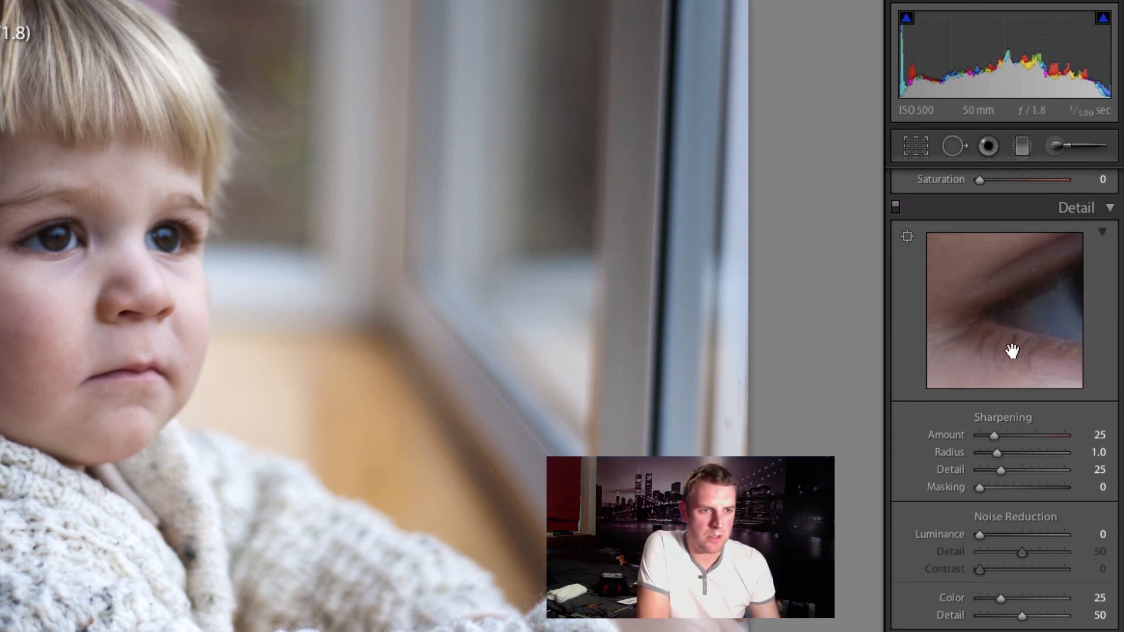
{"action": "left_click_drag", "start_coordinate": [993, 439], "coordinate": [999, 441]}
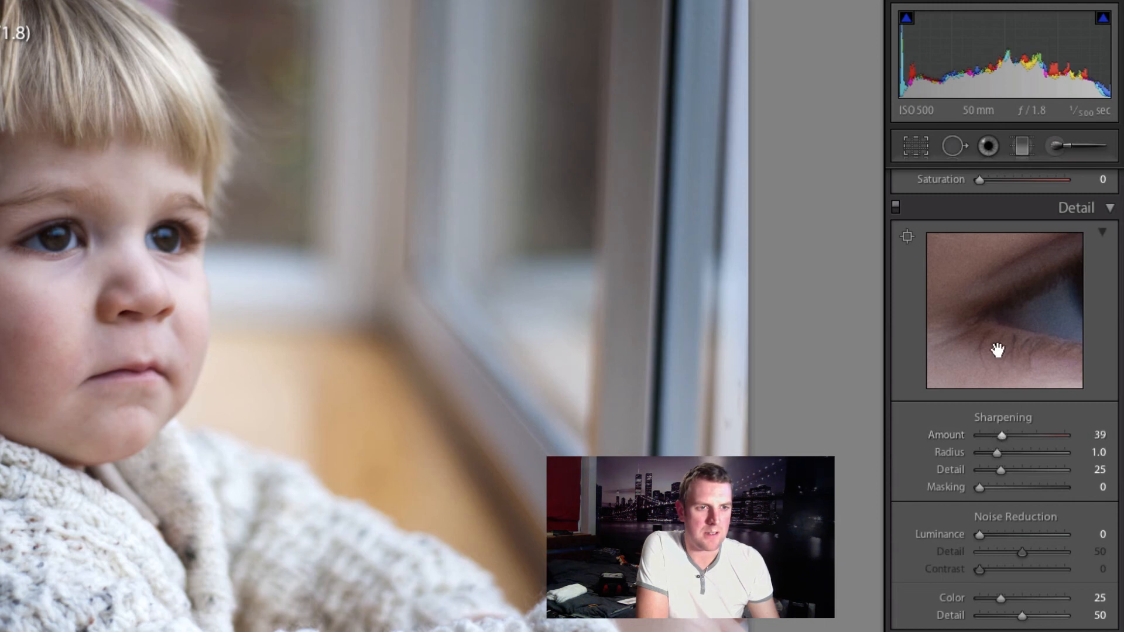
Set the child portrait's sharpening masking to 60 while viewing the edge mask
{"action": "left_click_drag", "start_coordinate": [979, 489], "coordinate": [980, 489]}
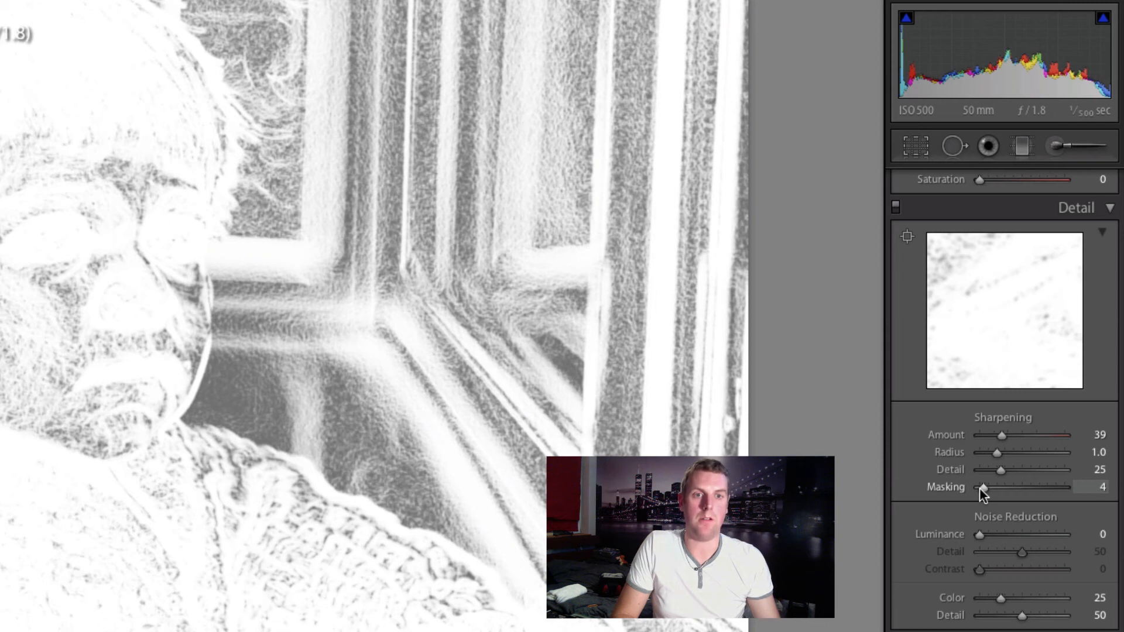
{"action": "left_click_drag", "start_coordinate": [981, 491], "coordinate": [984, 491]}
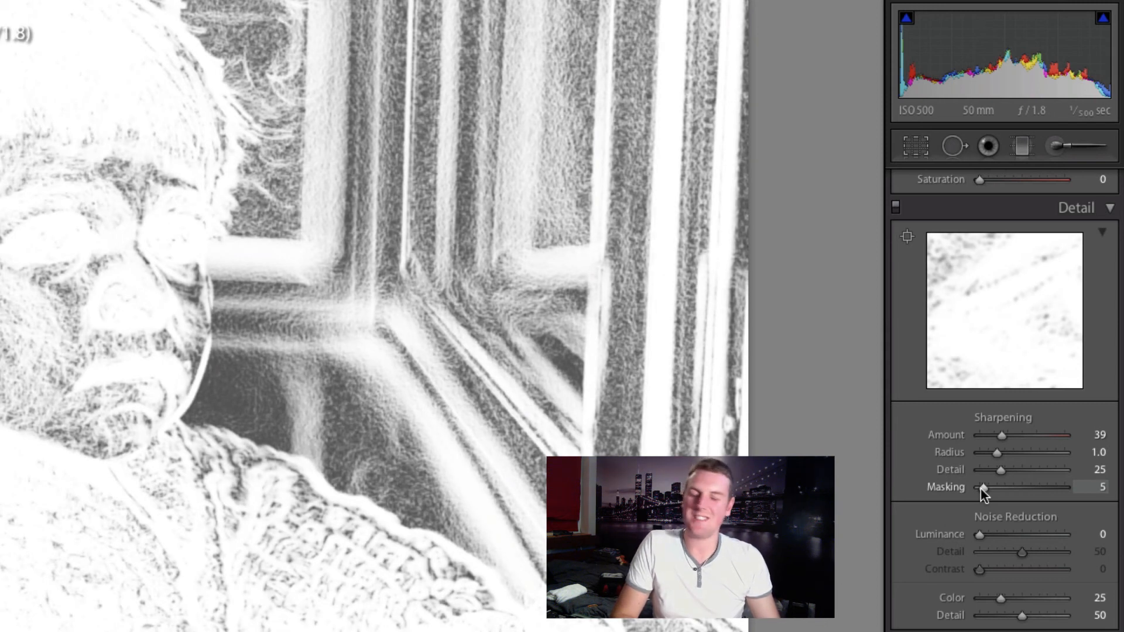
{"action": "left_click_drag", "start_coordinate": [980, 489], "coordinate": [1027, 498]}
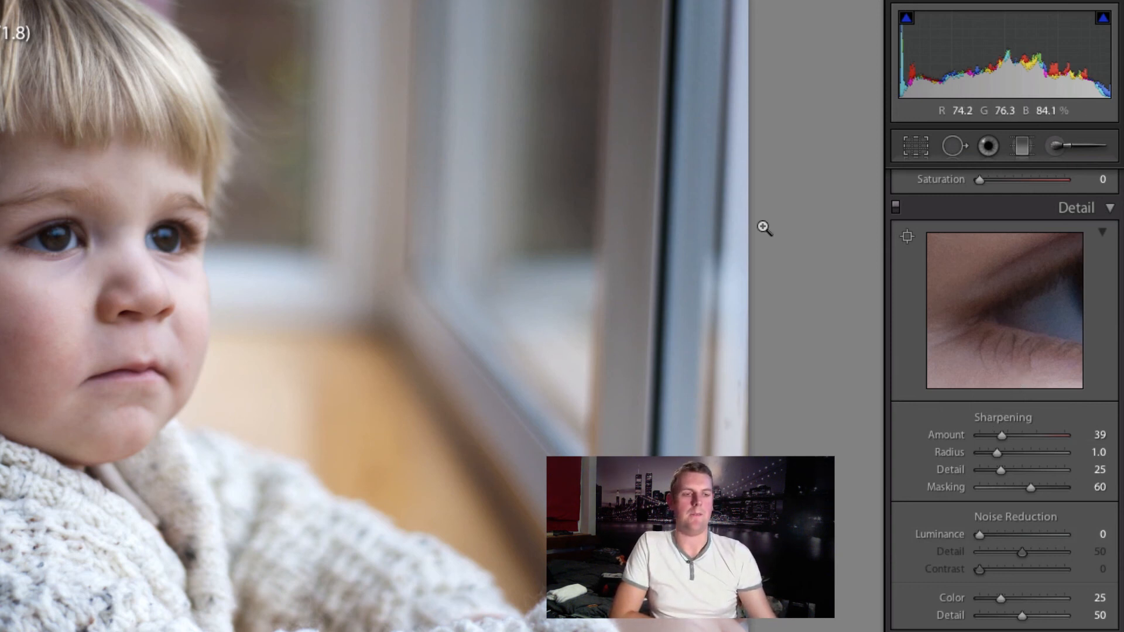
Set the child portrait's luminance noise reduction to 17 and enable the lens profile corrections
{"action": "scroll", "coordinate": [1032, 449], "scroll_direction": "up", "scroll_amount": 3}
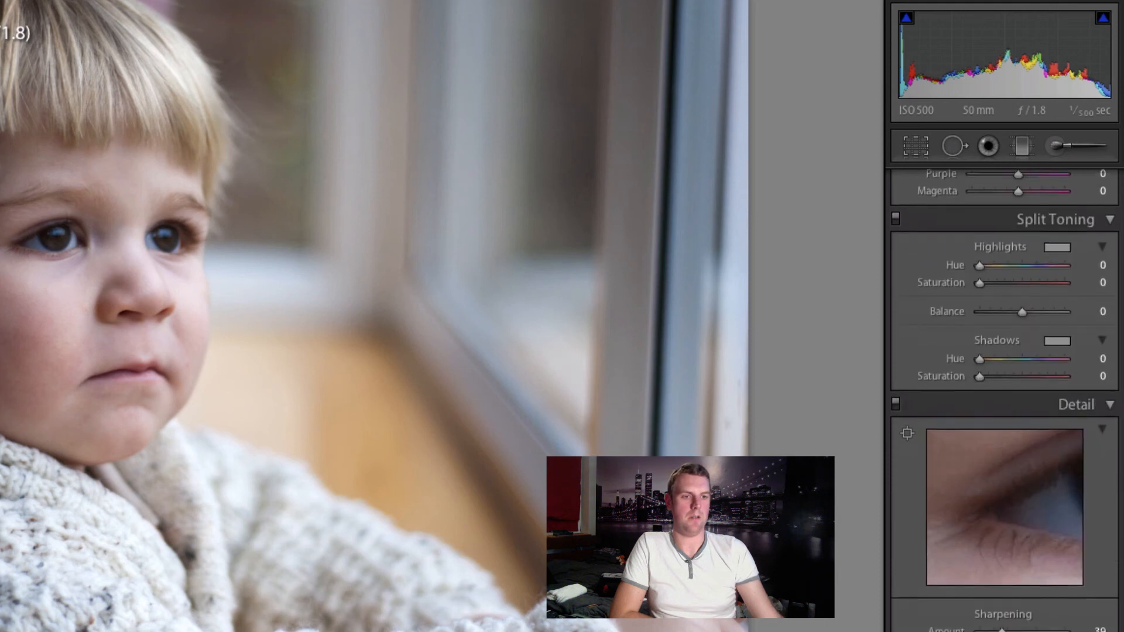
{"action": "scroll", "coordinate": [1033, 450], "scroll_direction": "down", "scroll_amount": 5}
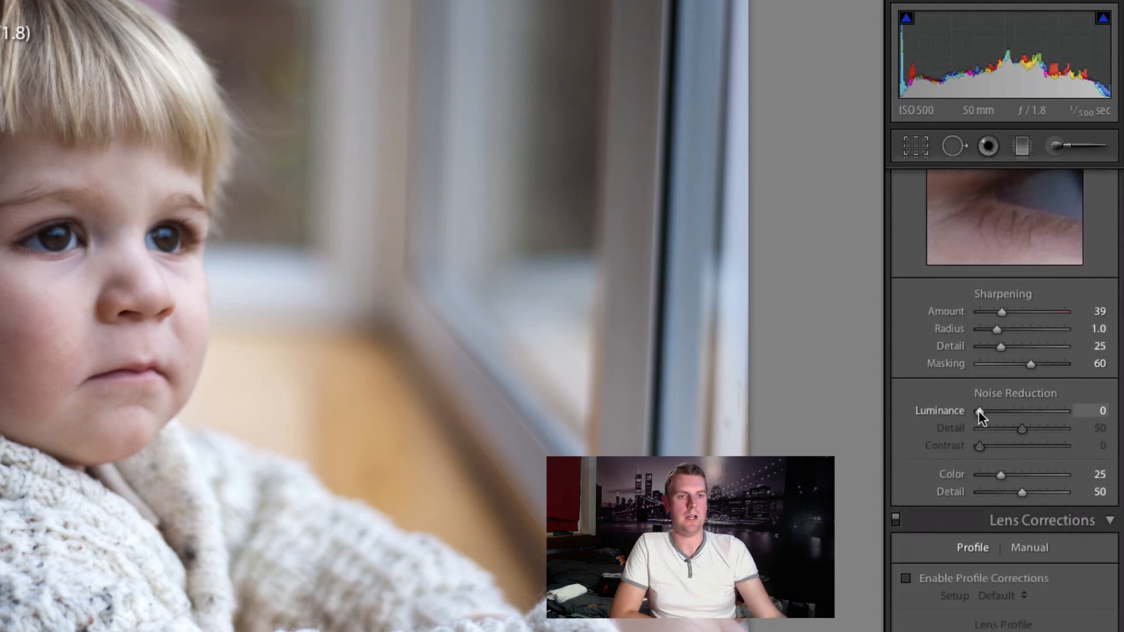
{"action": "left_click_drag", "start_coordinate": [979, 412], "coordinate": [992, 413]}
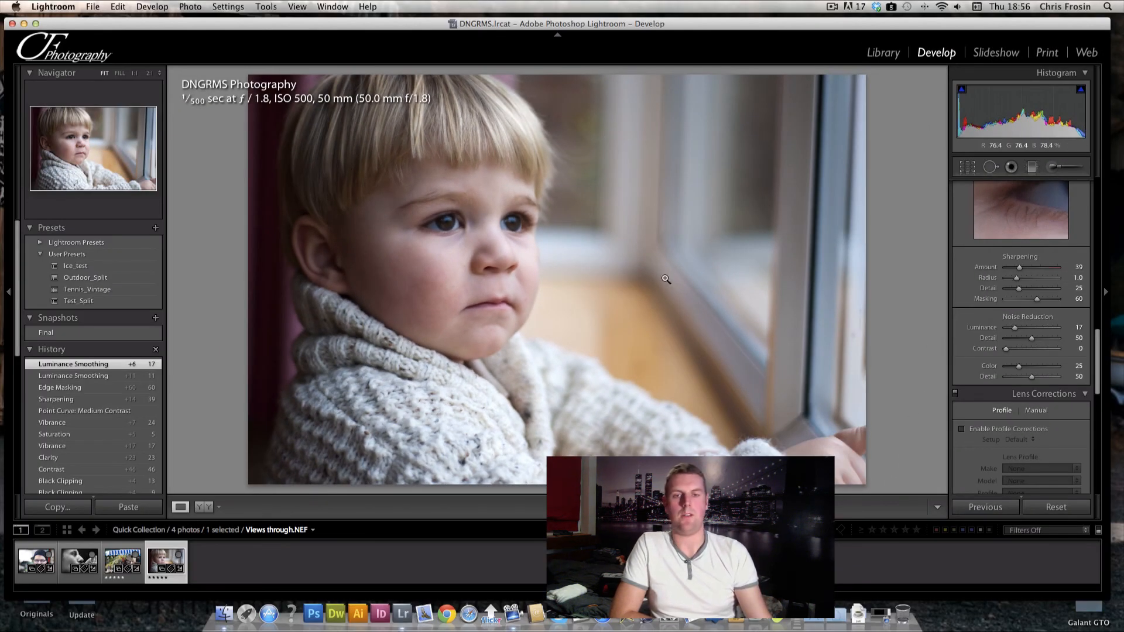
{"action": "left_click", "coordinate": [962, 432]}
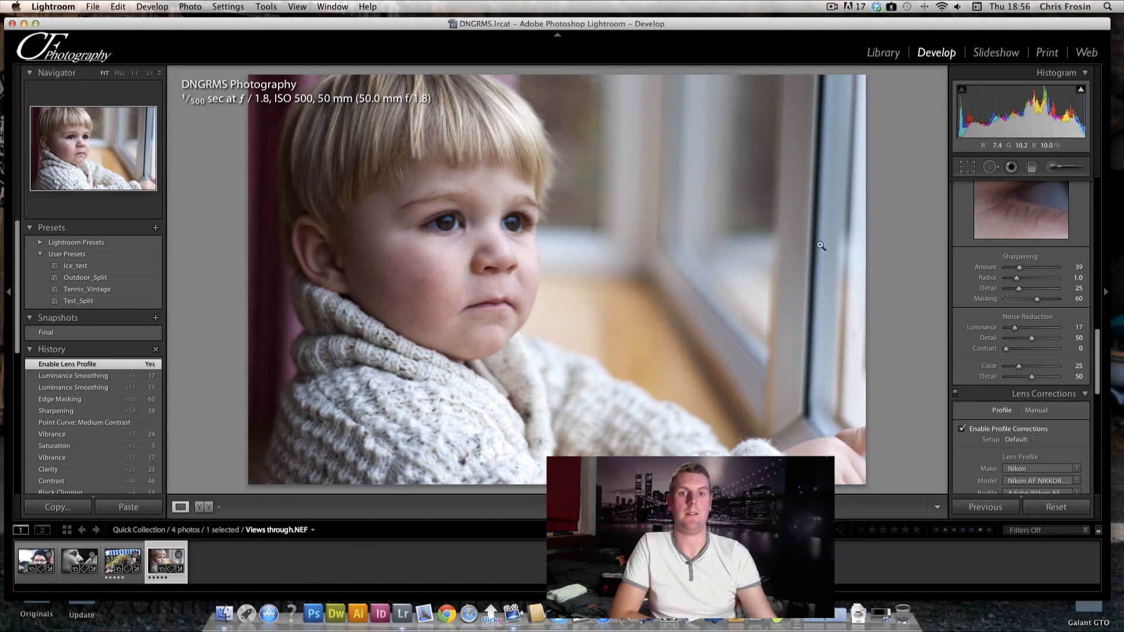
Add a subtle post-crop vignette to the child portrait with amount -14, midpoint 50 and roundness 0
{"action": "scroll", "coordinate": [1094, 358], "scroll_direction": "down", "scroll_amount": 5}
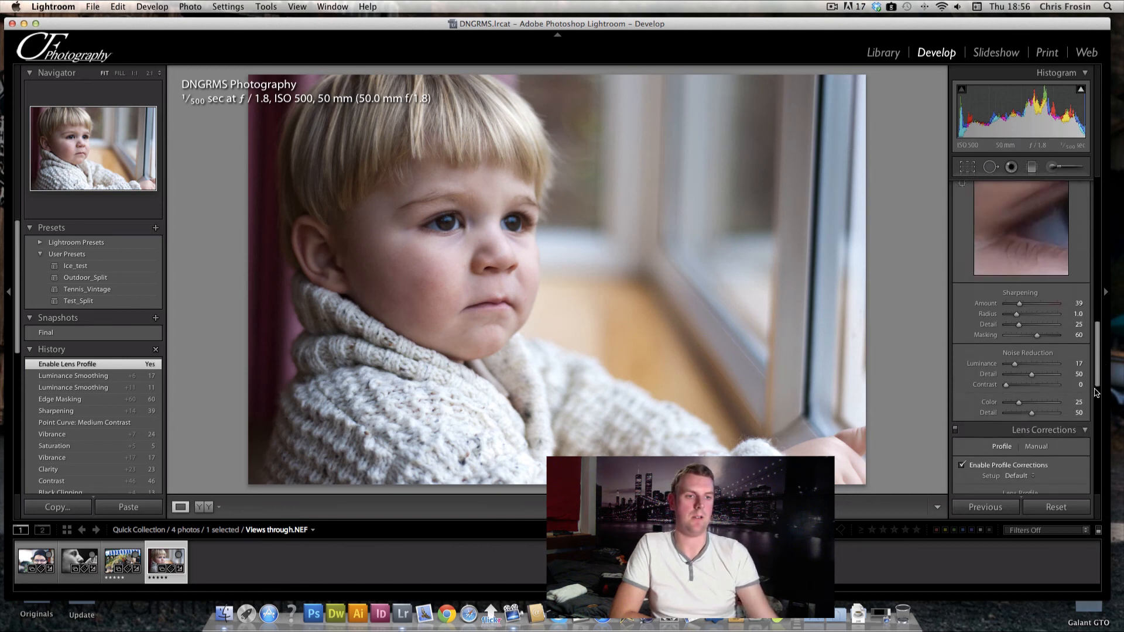
{"action": "scroll", "coordinate": [1094, 442], "scroll_direction": "down", "scroll_amount": 3}
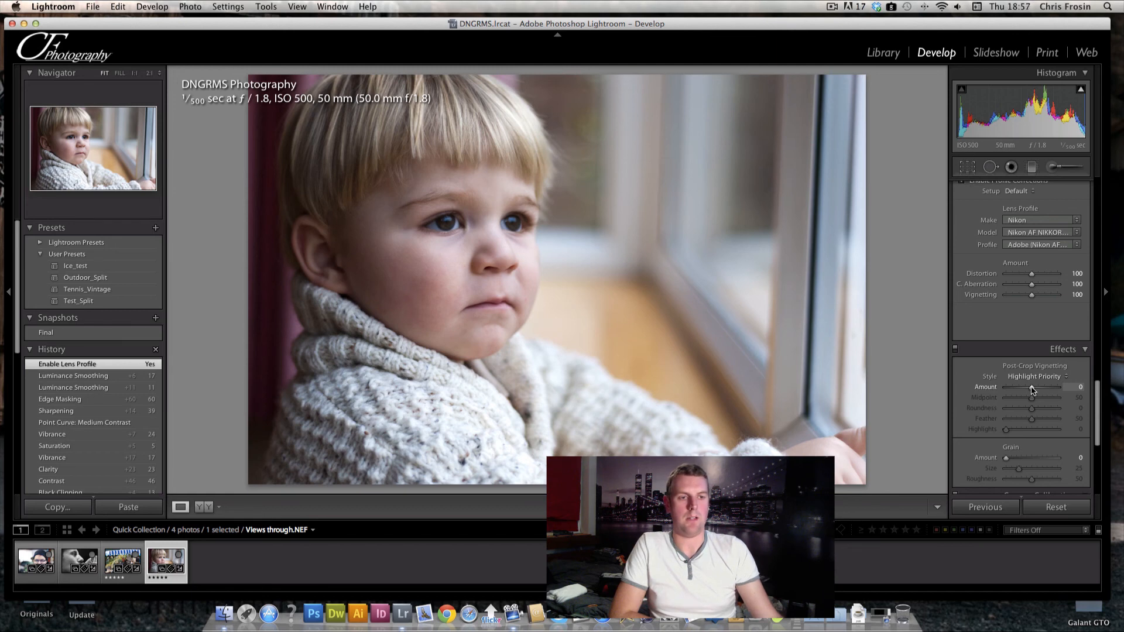
{"action": "mouse_move", "coordinate": [1032, 390]}
{"action": "left_mouse_down"}
{"action": "mouse_move", "coordinate": [1018, 389]}
{"action": "mouse_move", "coordinate": [1048, 390]}
{"action": "mouse_move", "coordinate": [1013, 390]}
{"action": "mouse_move", "coordinate": [1051, 402]}
{"action": "mouse_move", "coordinate": [1034, 409]}
{"action": "left_mouse_up"}
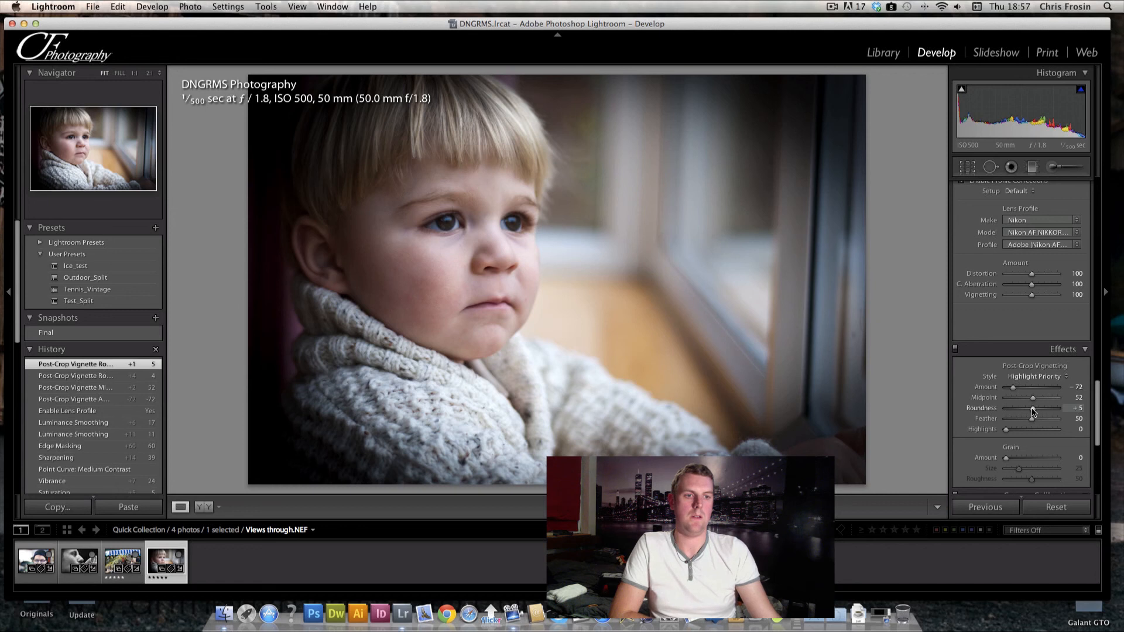
{"action": "left_click_drag", "start_coordinate": [1030, 410], "coordinate": [1030, 393]}
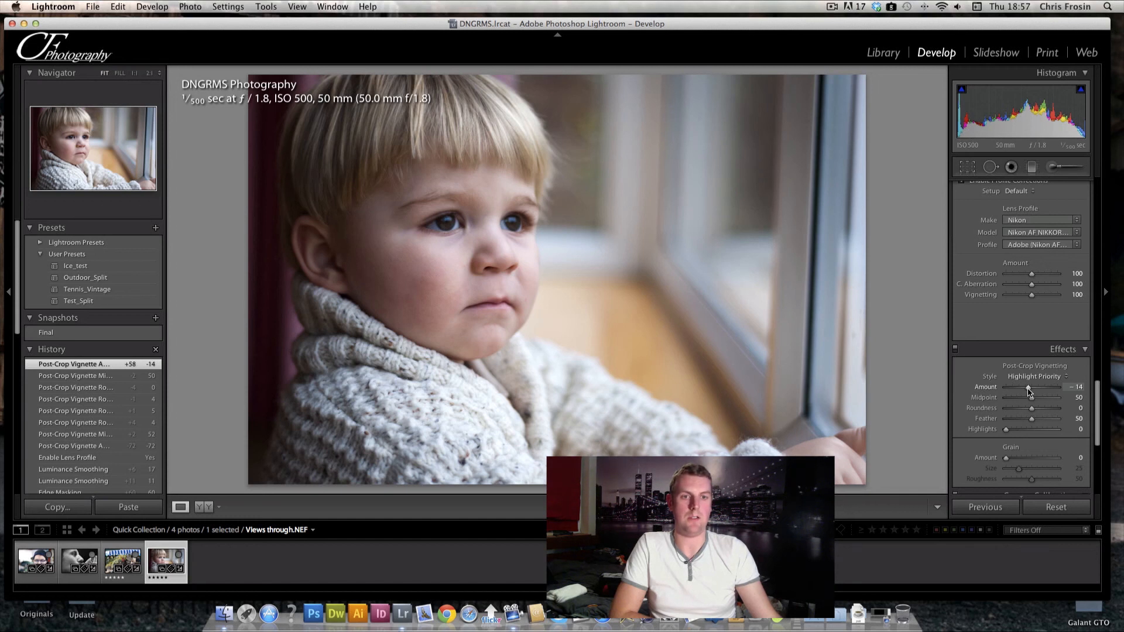
Set the child portrait's exposure to +0.25 and compare the edit with the before version
{"action": "left_click_drag", "start_coordinate": [1097, 416], "coordinate": [1098, 209]}
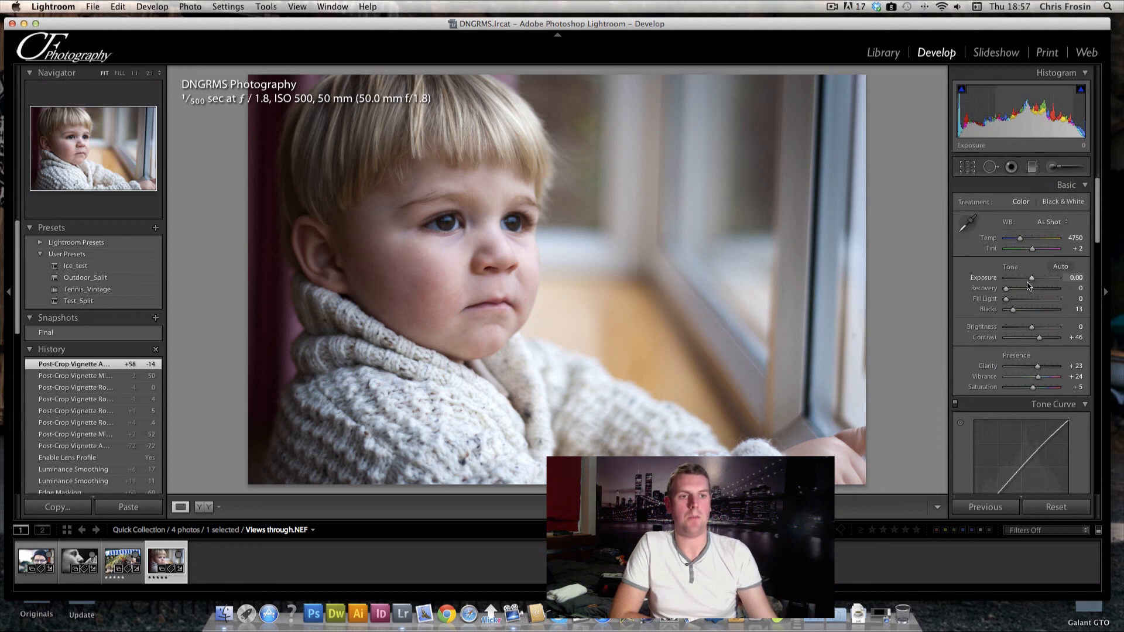
{"action": "left_click_drag", "start_coordinate": [1034, 282], "coordinate": [1034, 283]}
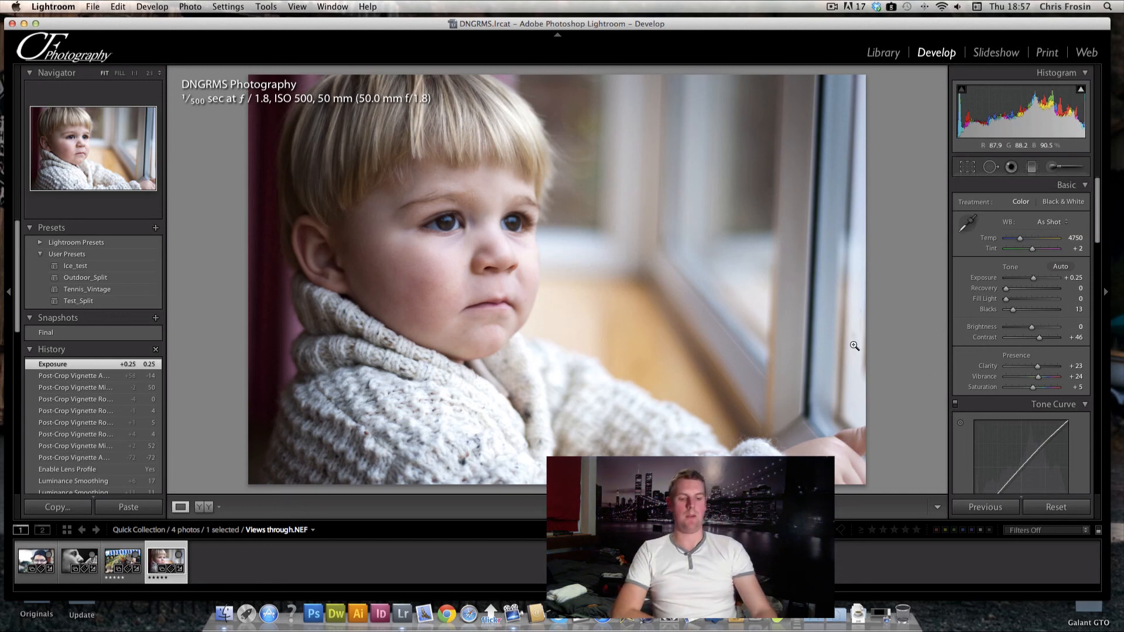
{"action": "key", "text": "backslash"}
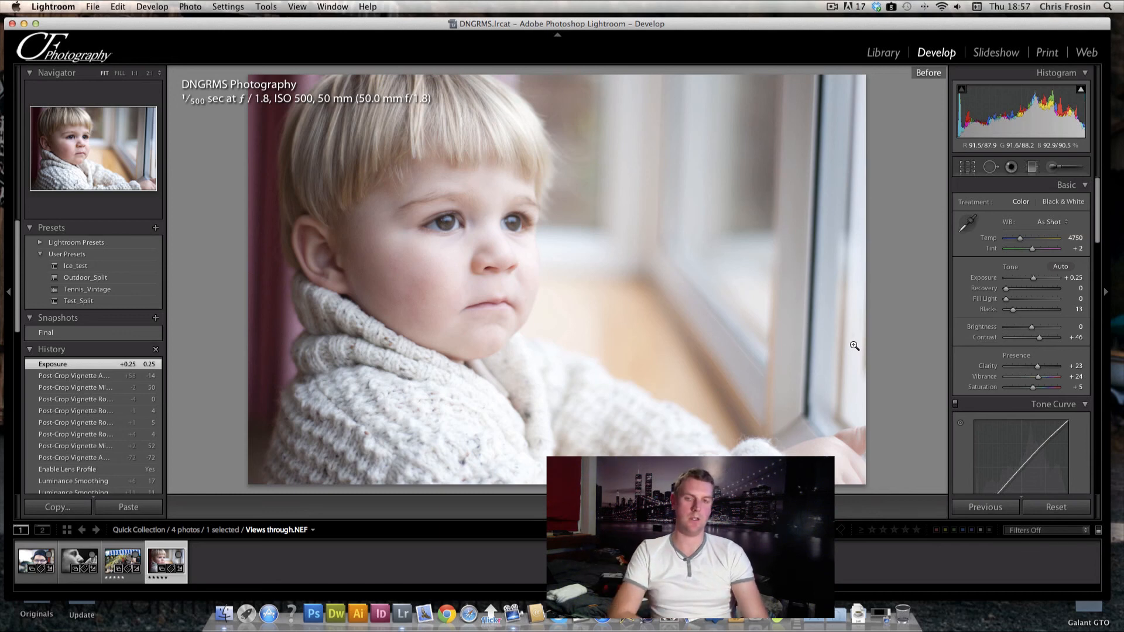
{"action": "key", "text": "backslash"}
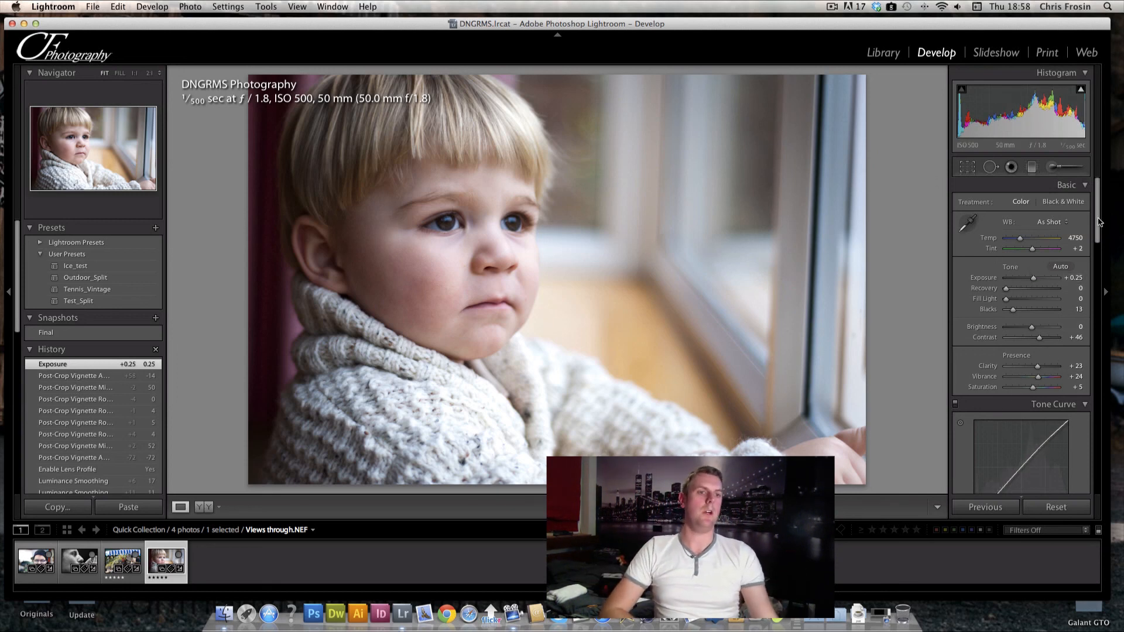
{"action": "scroll", "coordinate": [1088, 267], "scroll_direction": "down", "scroll_amount": 5}
{"action": "left_click_drag", "start_coordinate": [1087, 264], "coordinate": [1109, 184]}
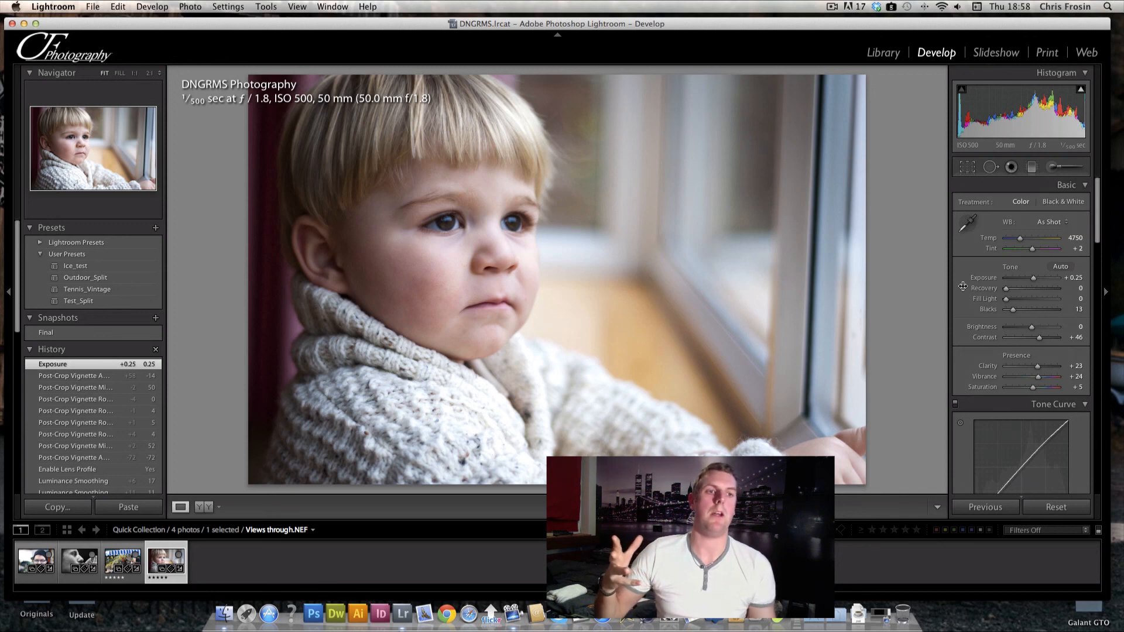
{"action": "mouse_move", "coordinate": [1093, 224]}
{"action": "left_mouse_down"}
{"action": "mouse_move", "coordinate": [1092, 421]}
{"action": "mouse_move", "coordinate": [1099, 212]}
{"action": "left_mouse_up"}
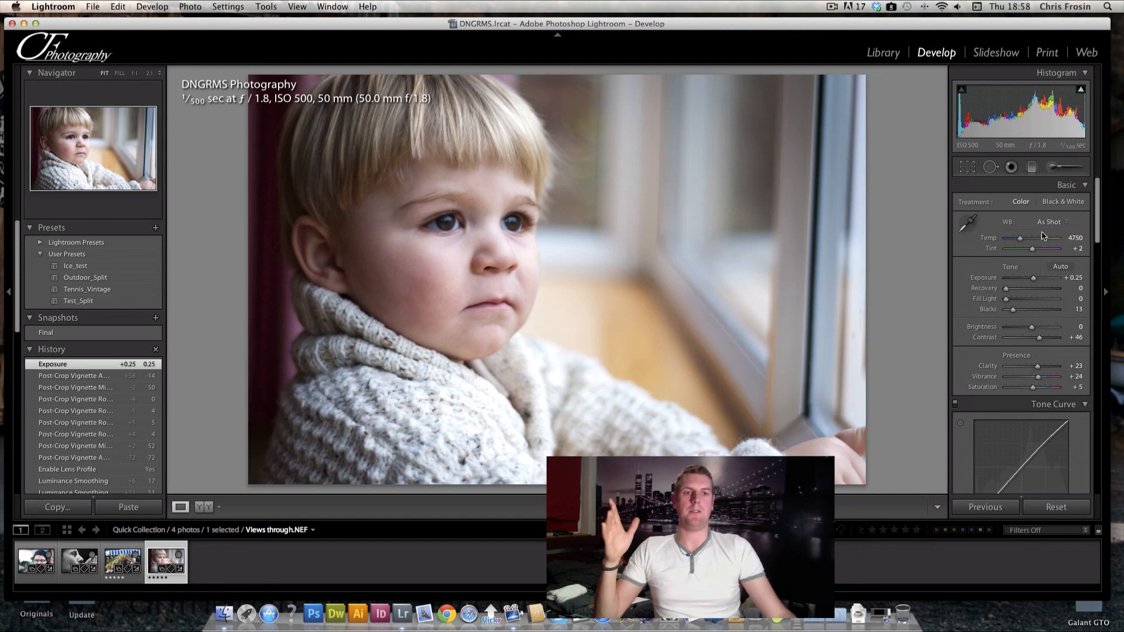